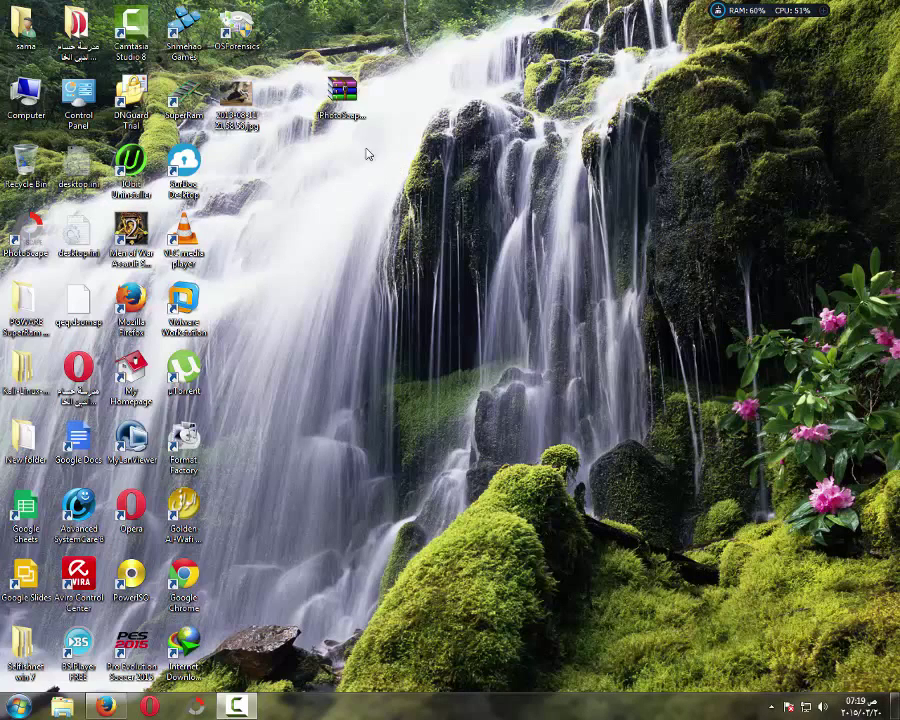
- Extract the PhotoScape V3.7 archive into a folder on the desktop with WinRAR's Wizard
click(341, 105)
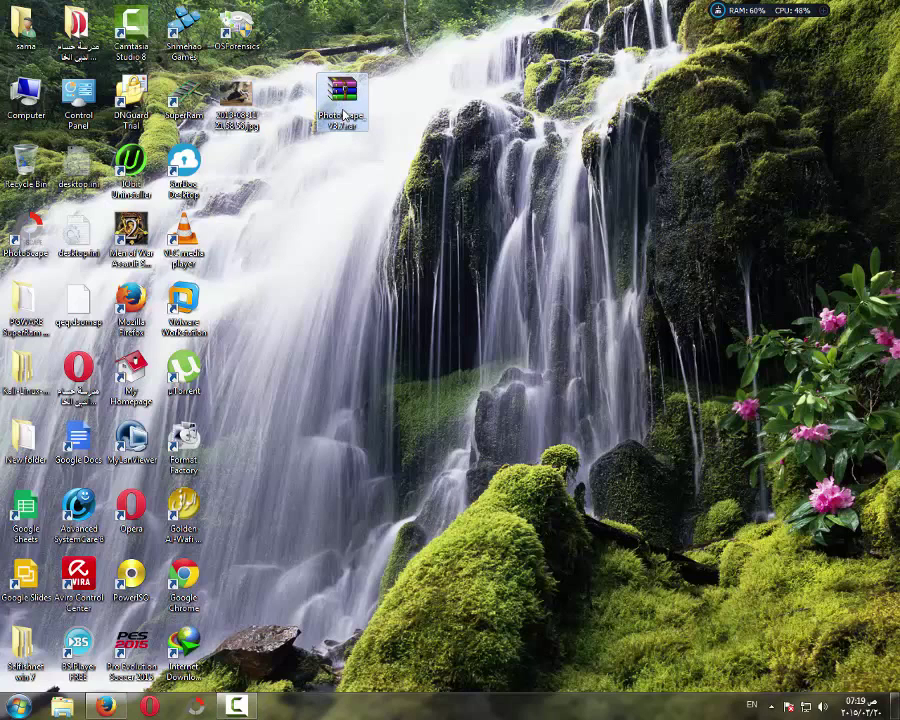
double_click(342, 112)
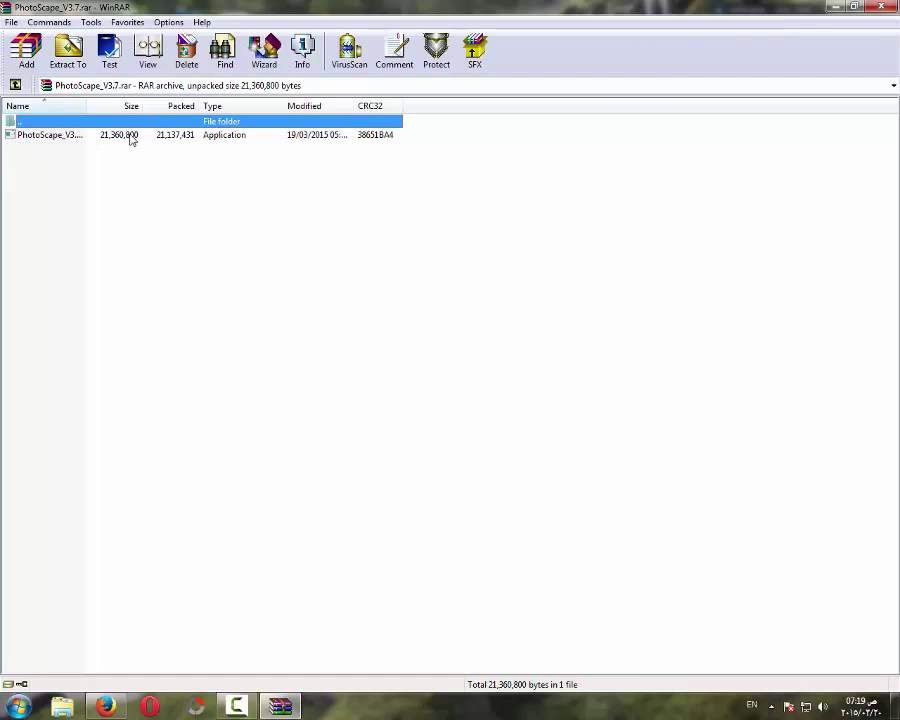
click(264, 48)
click(458, 449)
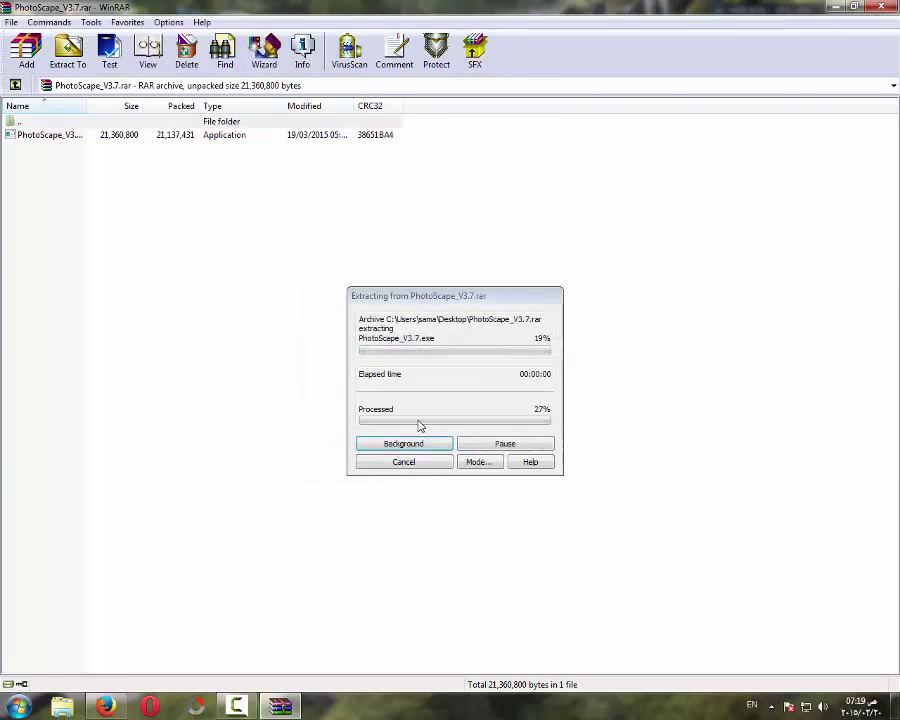
- Run PhotoScape_V3.7.exe, cancel its setup, and close the folder and WinRAR windows
double_click(305, 314)
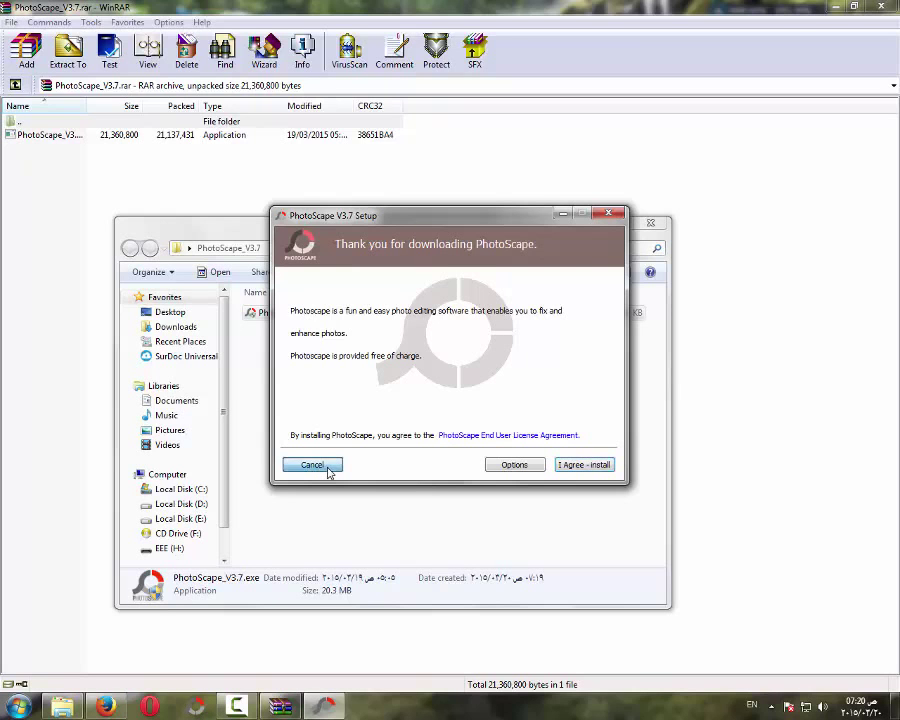
click(327, 470)
click(648, 225)
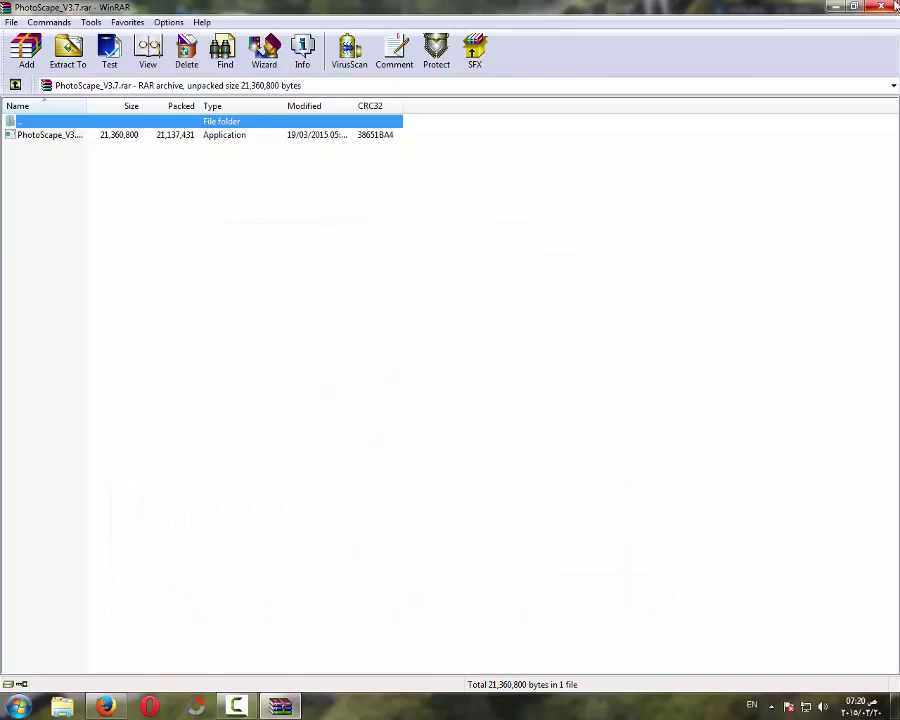
click(893, 6)
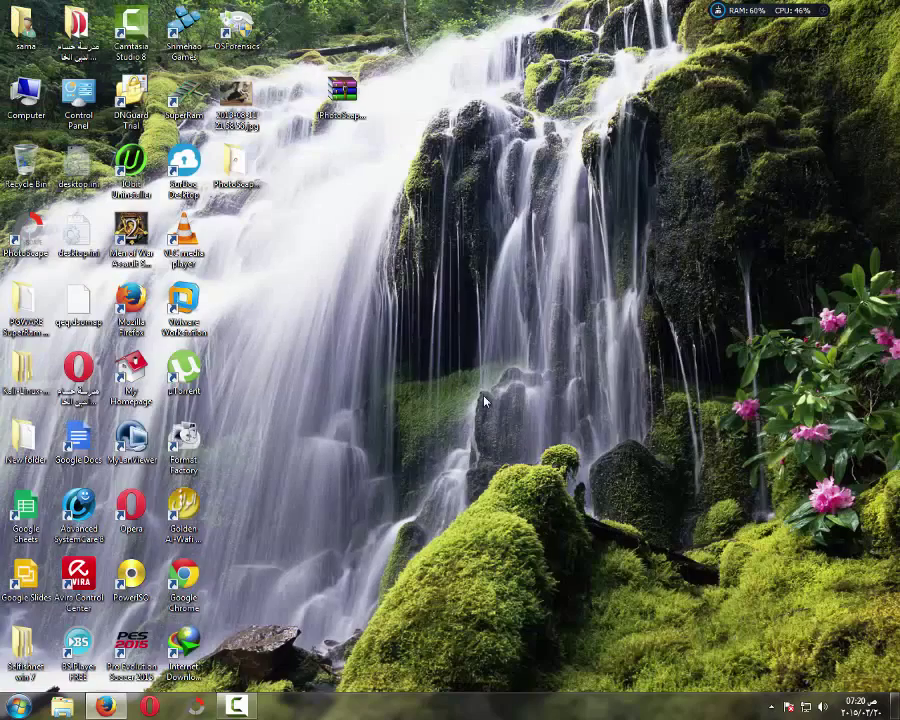
- Launch PhotoScape v3.7, restore it to a smaller window, and move it down-right
click(194, 707)
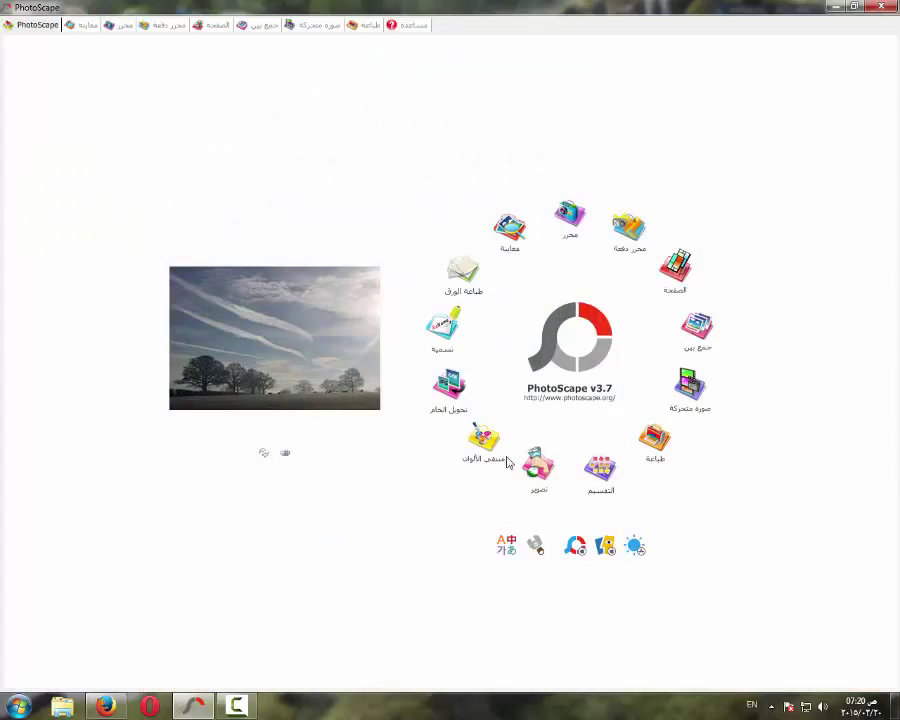
double_click(600, 6)
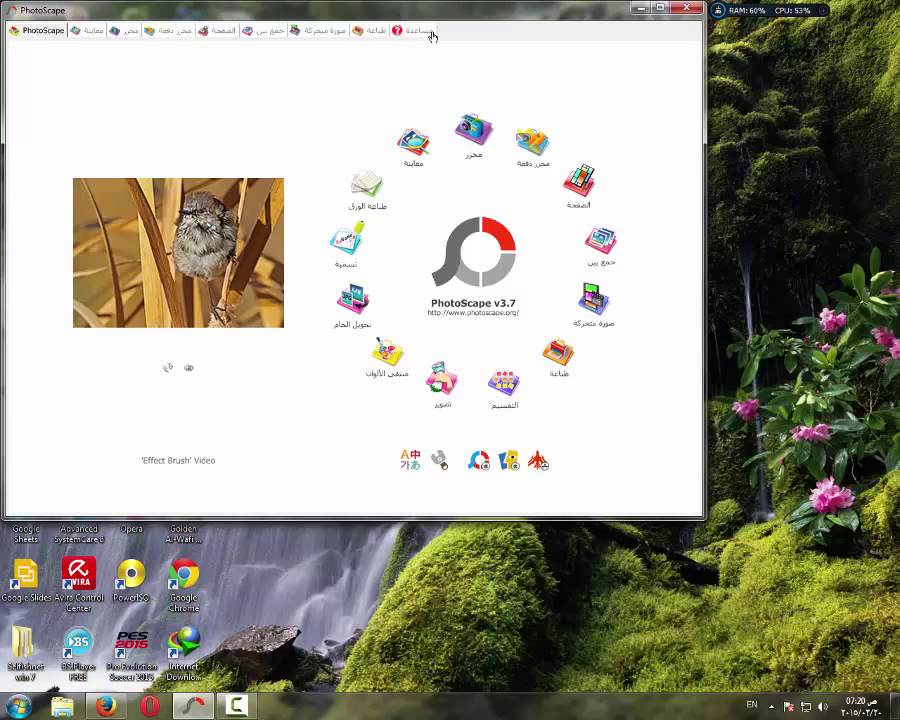
mouse_move(391, 8)
mouse_down()
mouse_move(418, 50)
mouse_move(407, 32)
mouse_up()
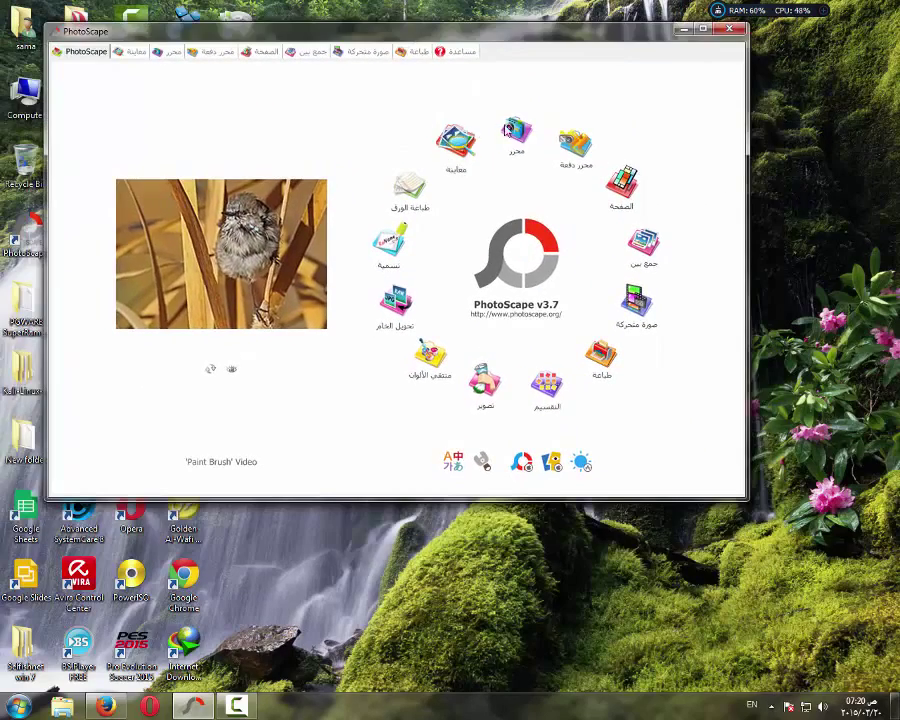
- Load 2013-08-11 21.58.56.jpg (2048 x 1536) from the desktop into a maximized Editor
click(492, 129)
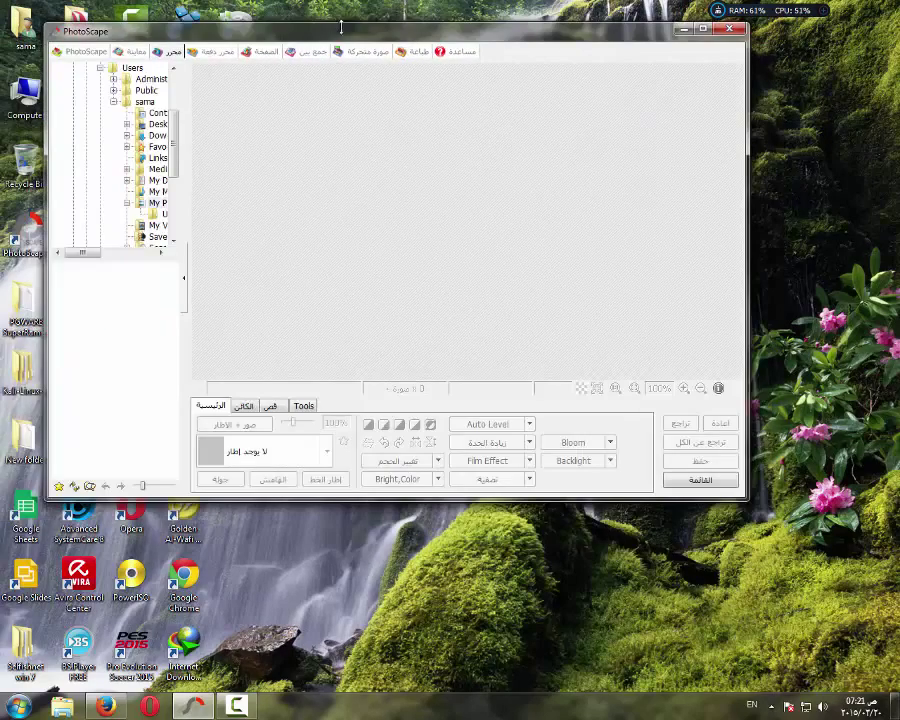
drag(340, 42, 435, 158)
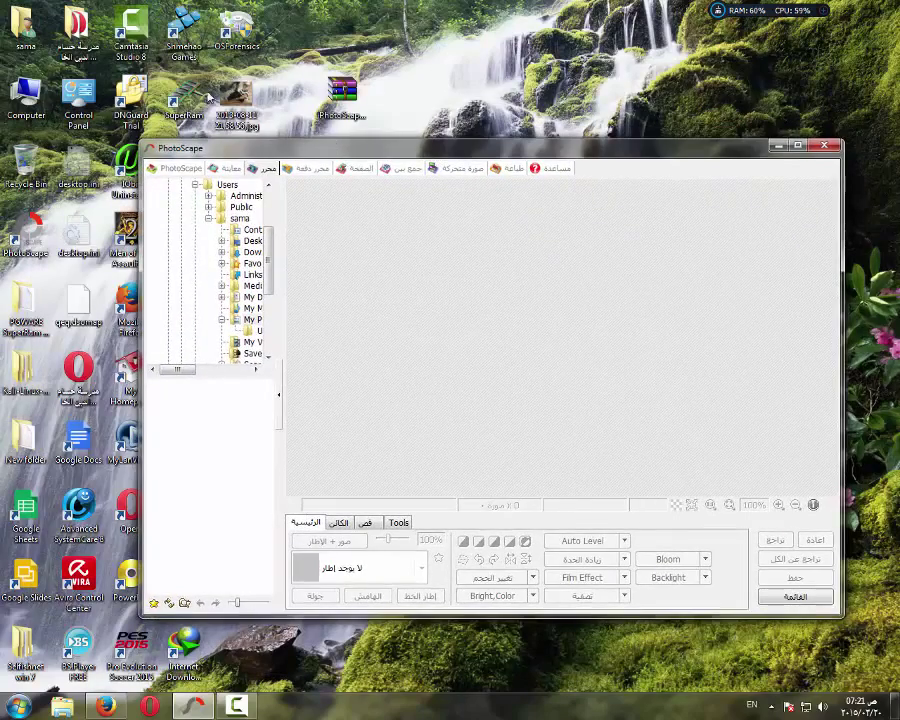
drag(250, 98, 488, 348)
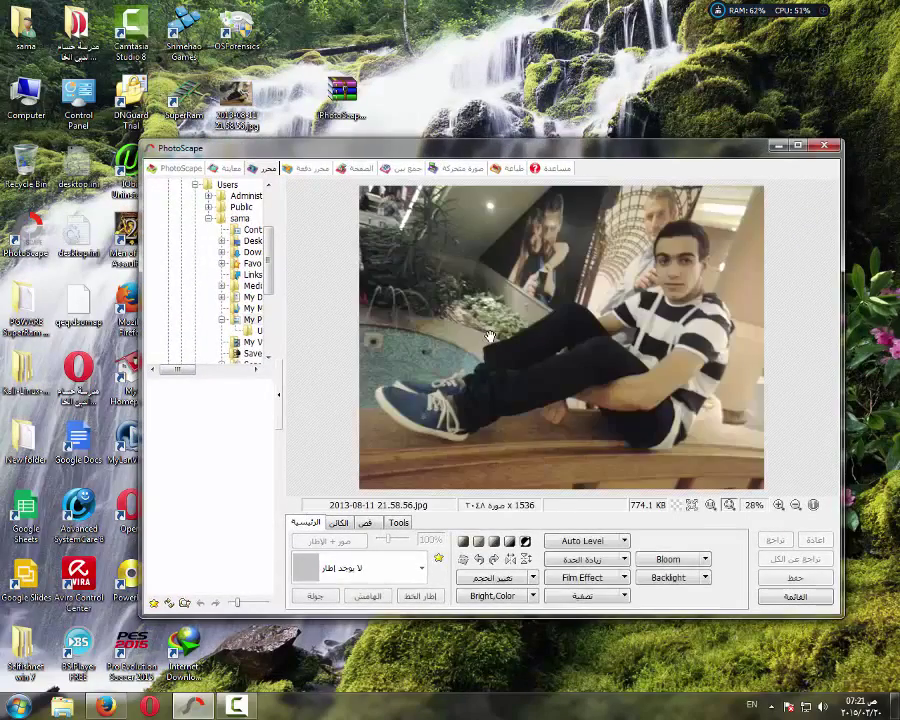
click(797, 145)
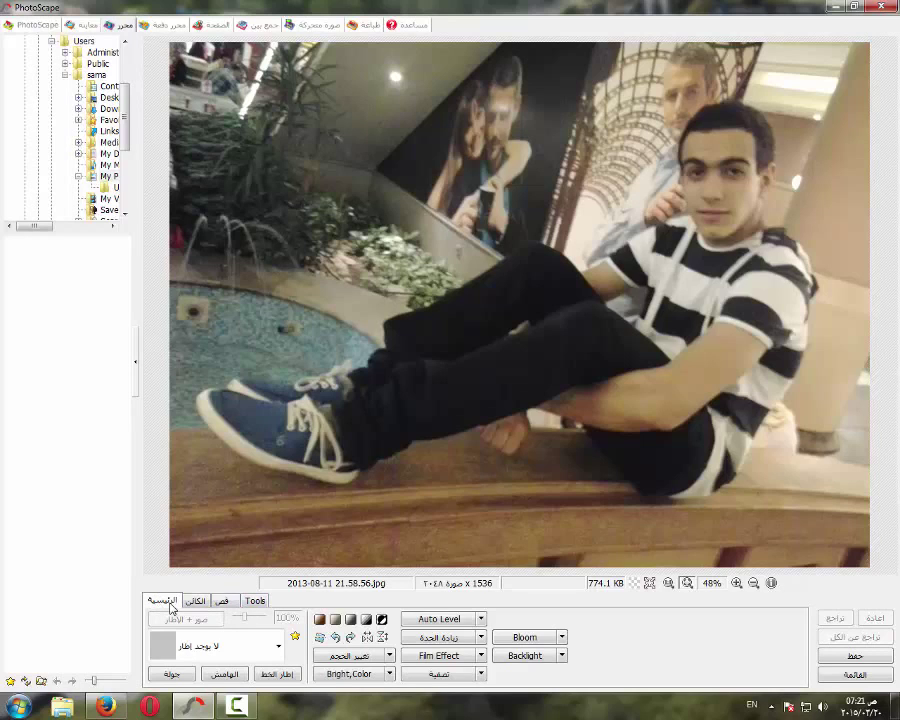
click(195, 601)
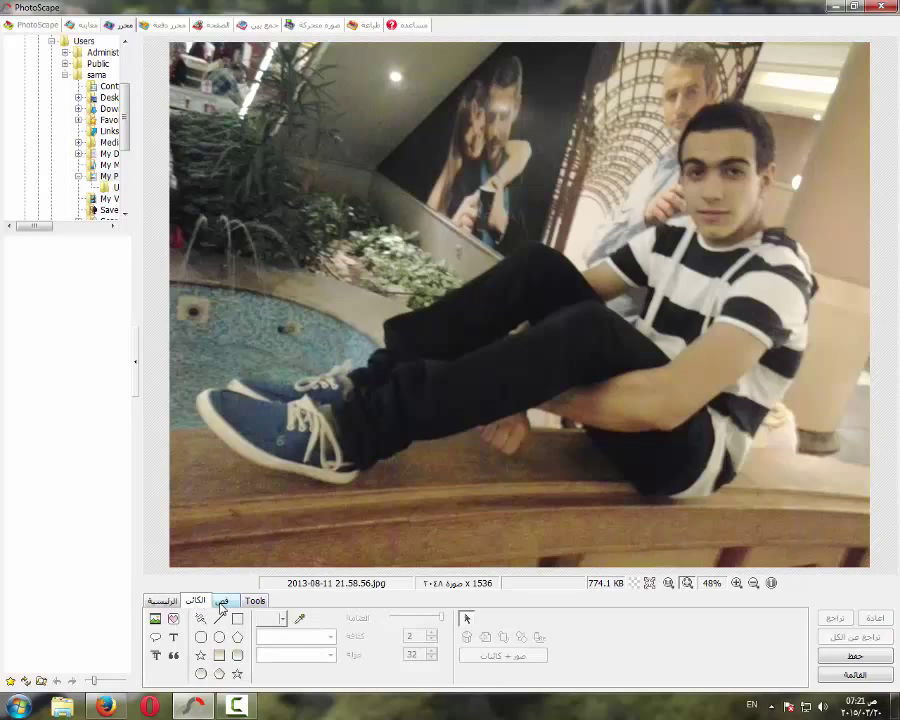
click(222, 602)
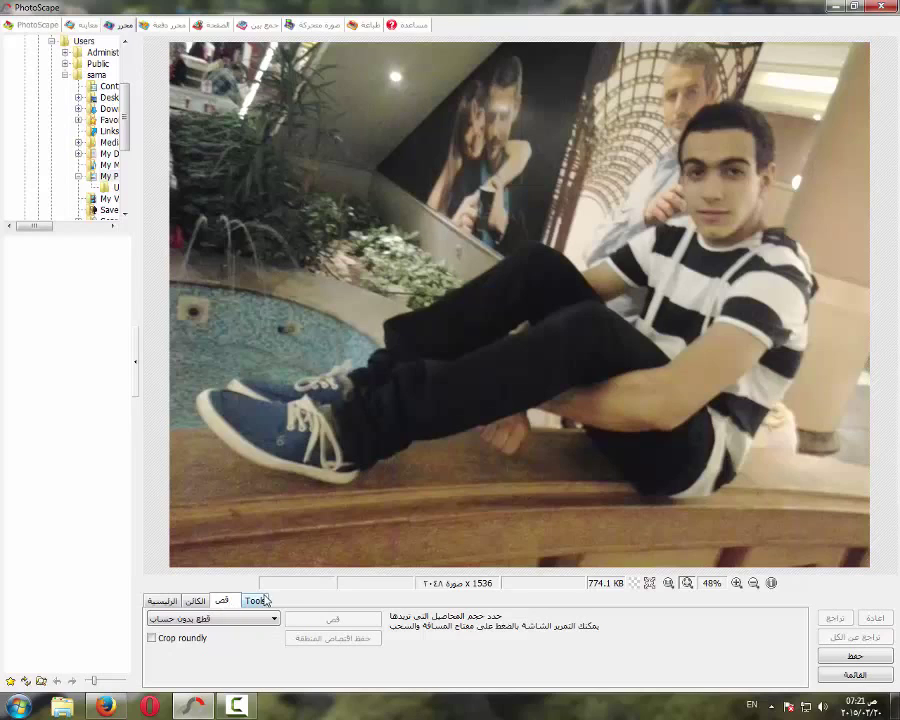
click(258, 601)
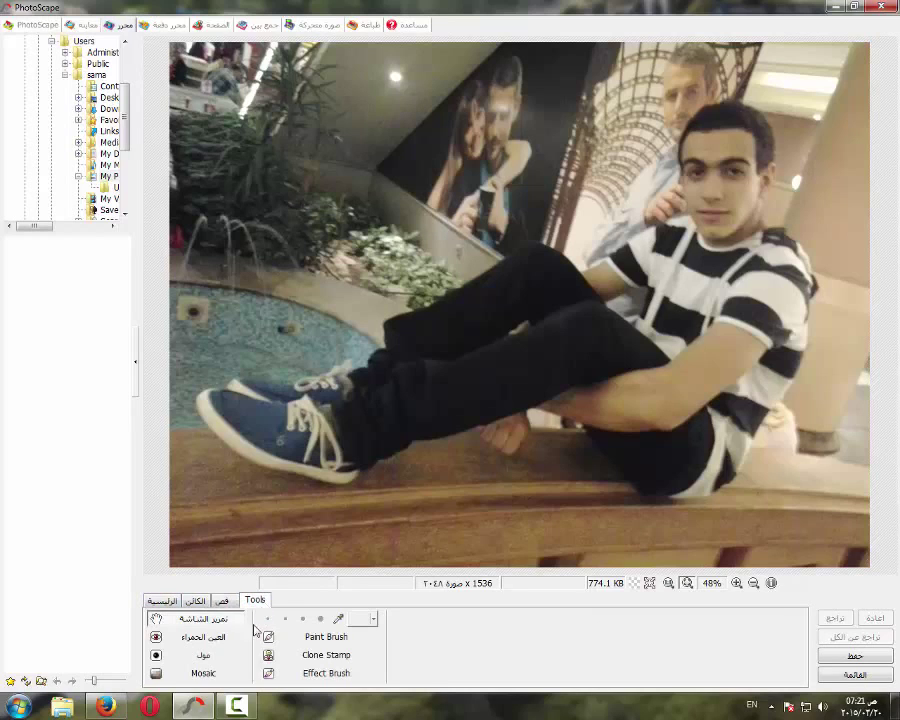
click(176, 603)
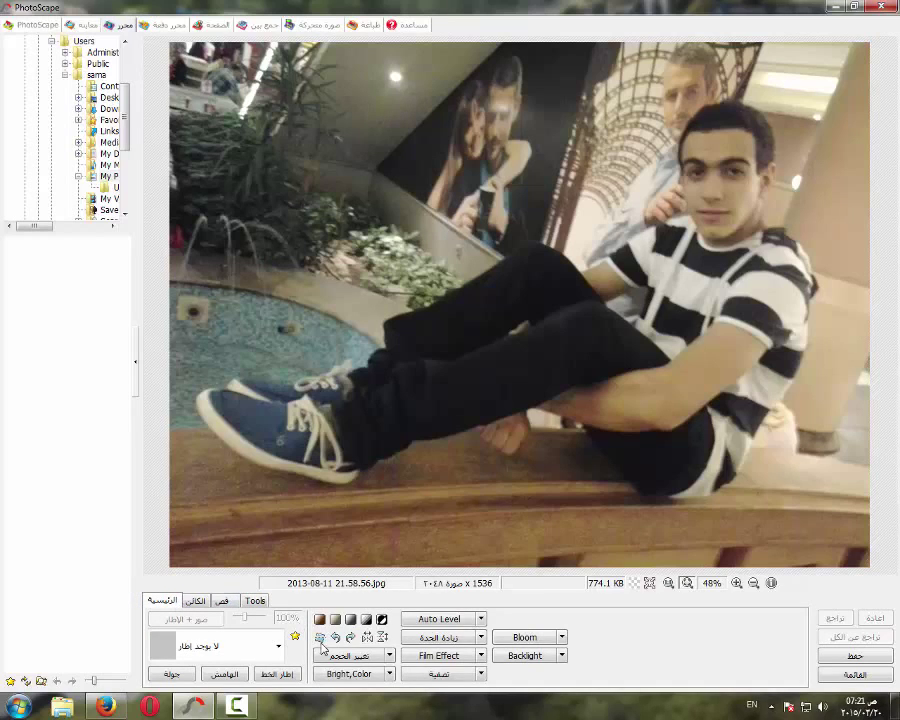
click(347, 656)
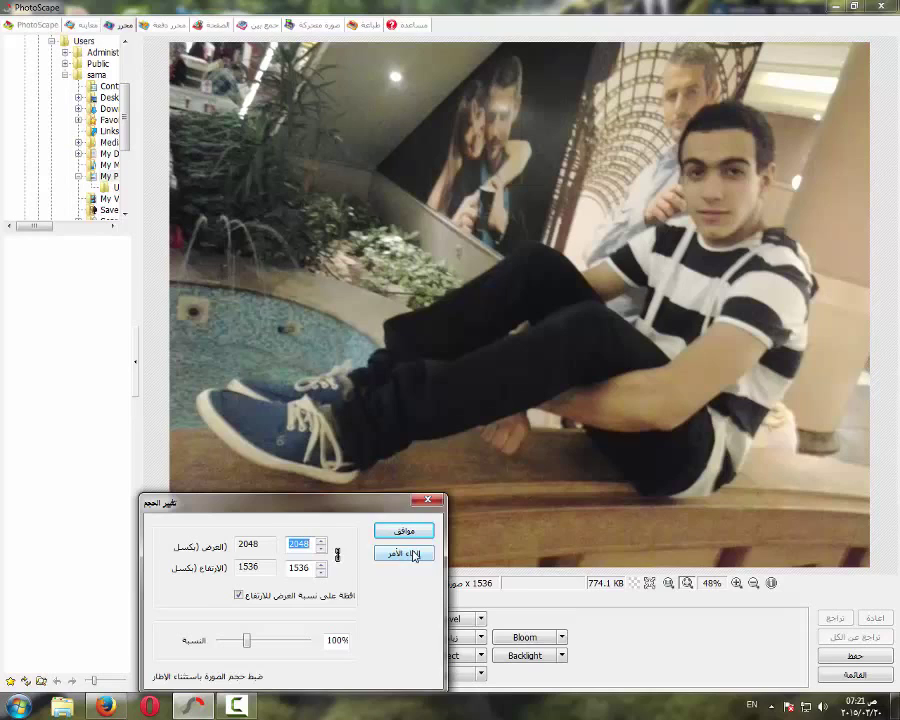
click(414, 556)
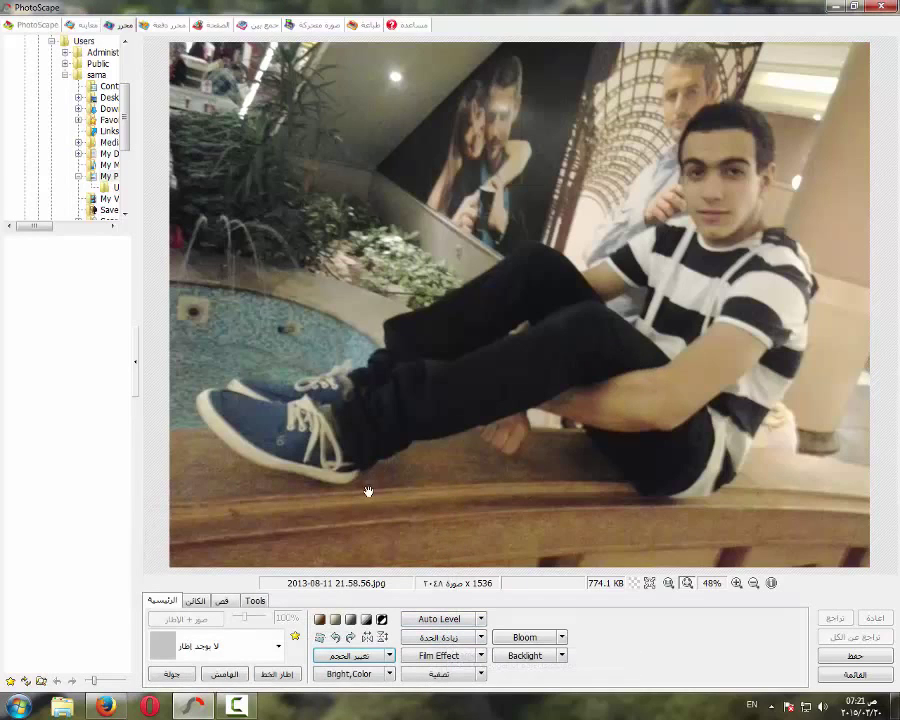
- Apply the DK1 thumbnail from the Film Effect choices to the photo
click(439, 655)
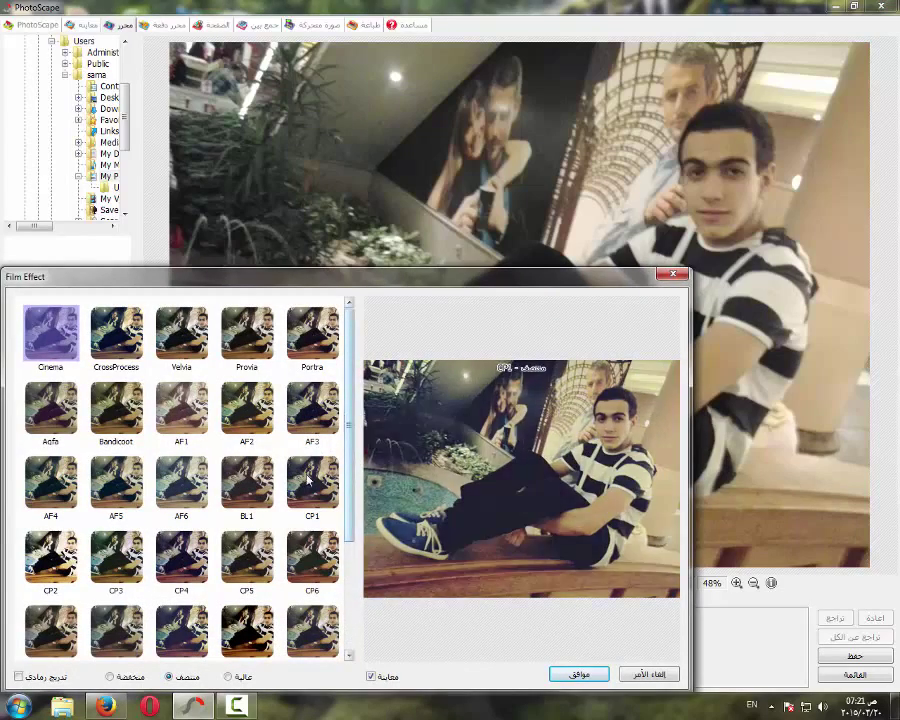
scroll(236, 526, down, 3)
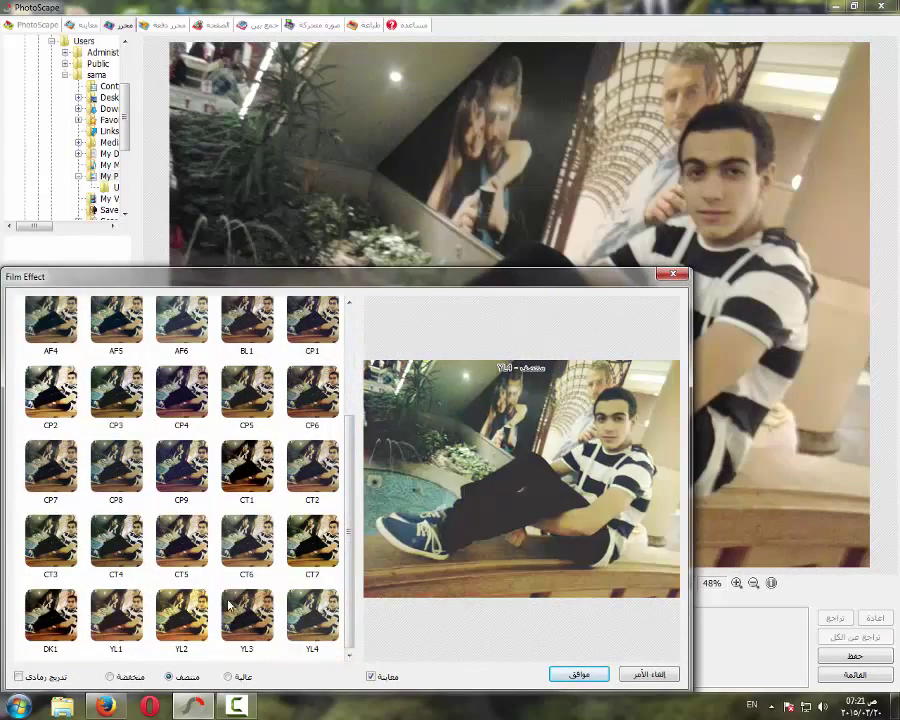
click(40, 621)
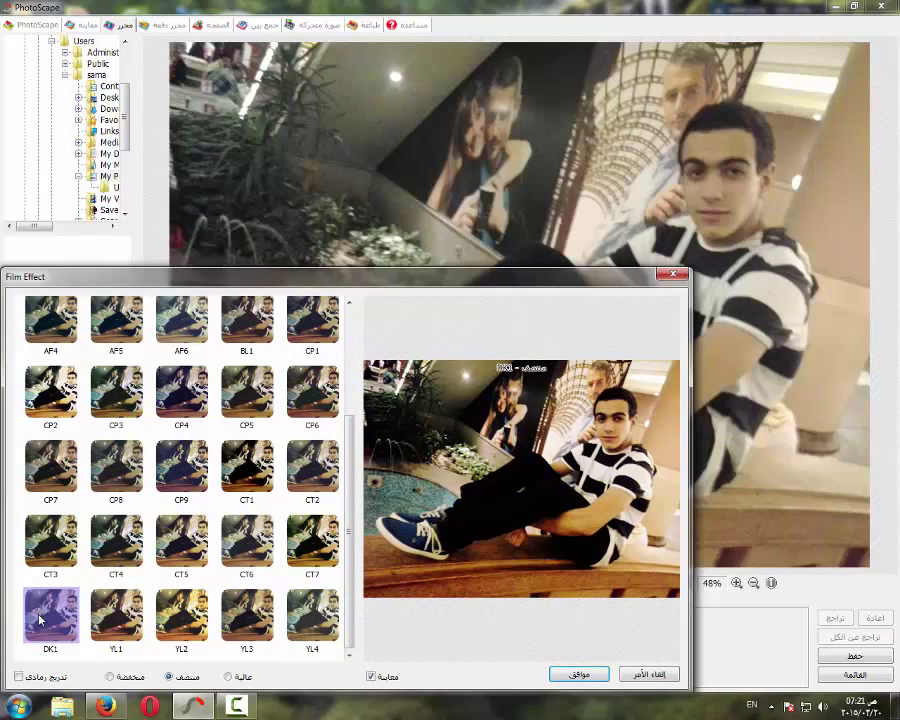
click(590, 673)
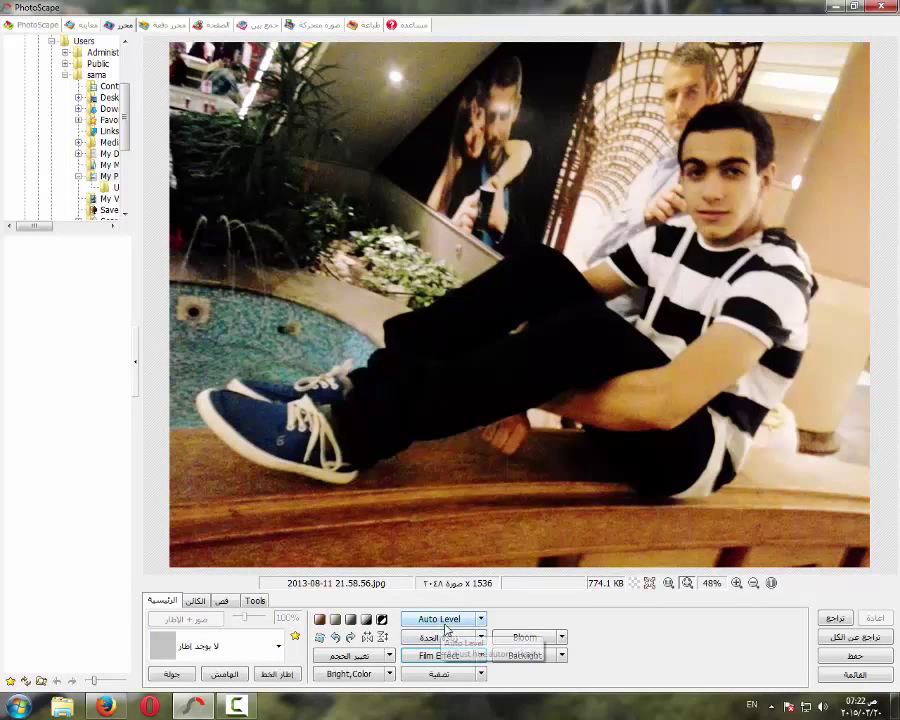
- Apply Auto Level High, then Auto Level Medium, then Auto Contrast Medium
click(481, 620)
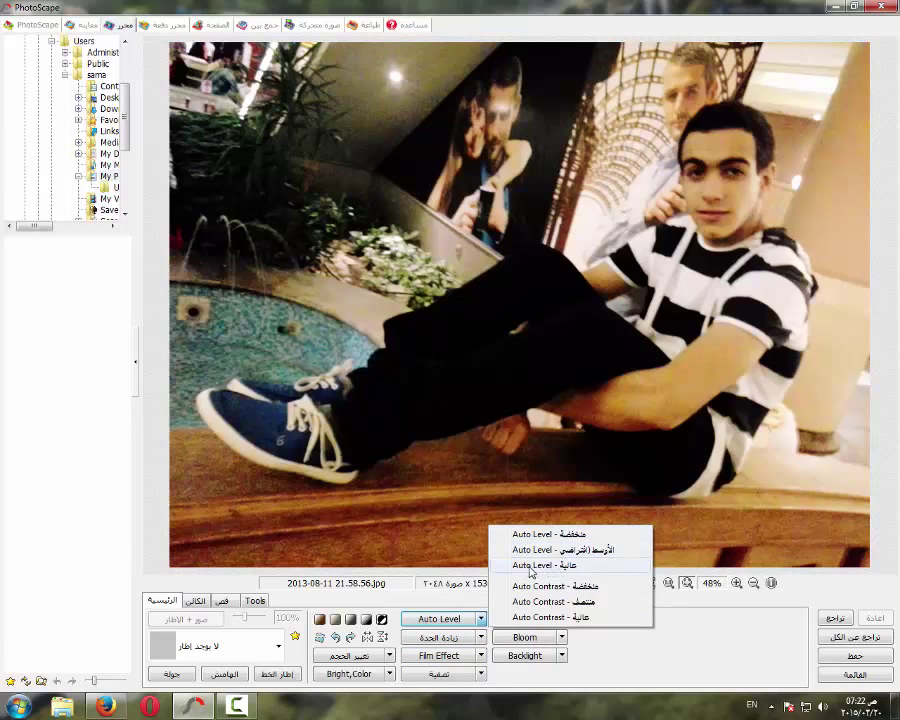
click(540, 566)
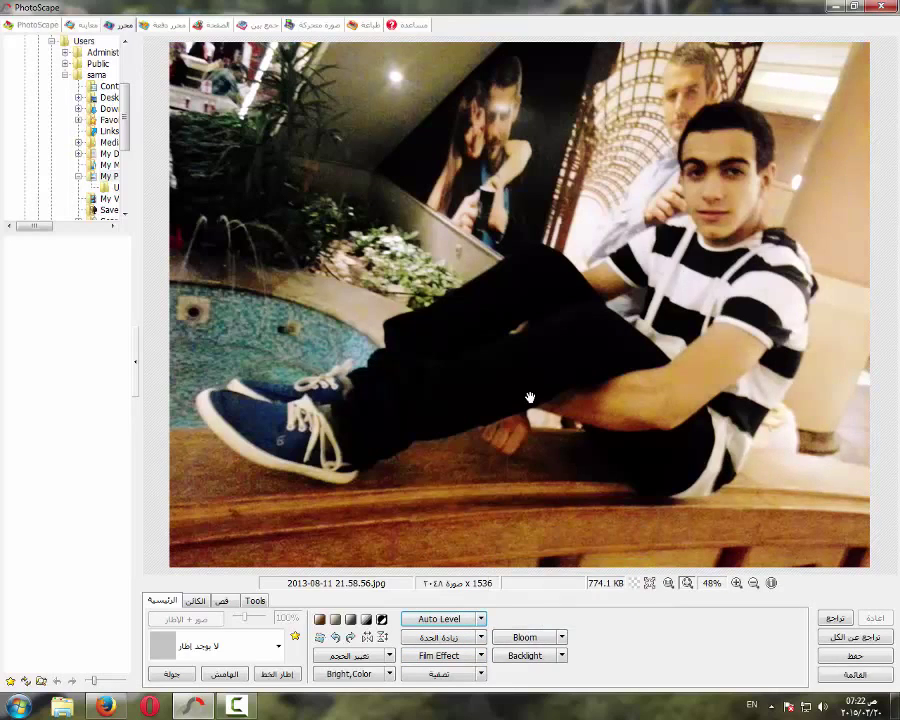
click(481, 619)
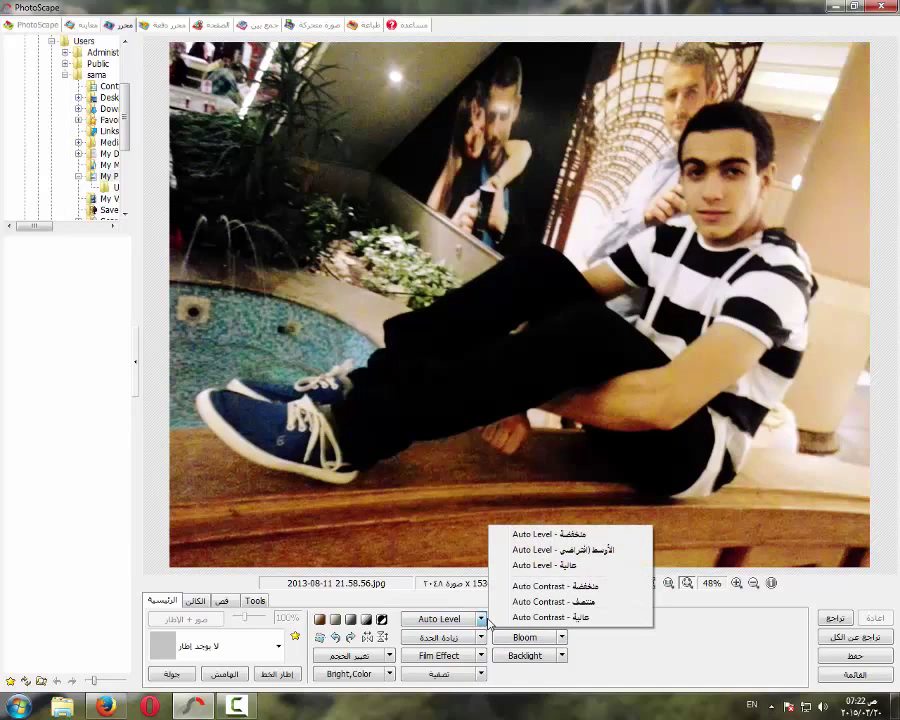
click(560, 551)
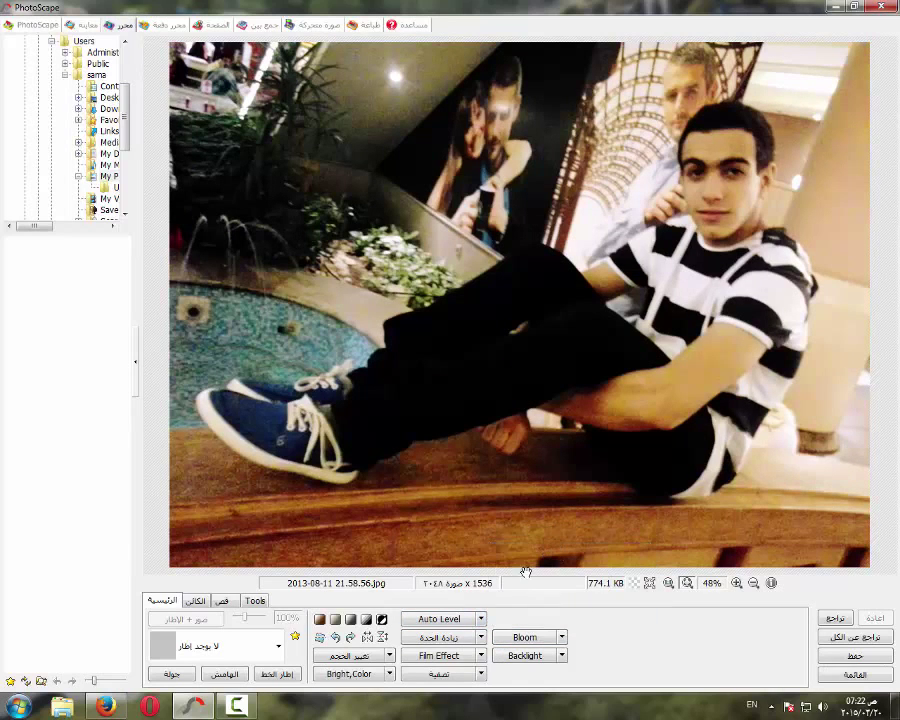
click(481, 619)
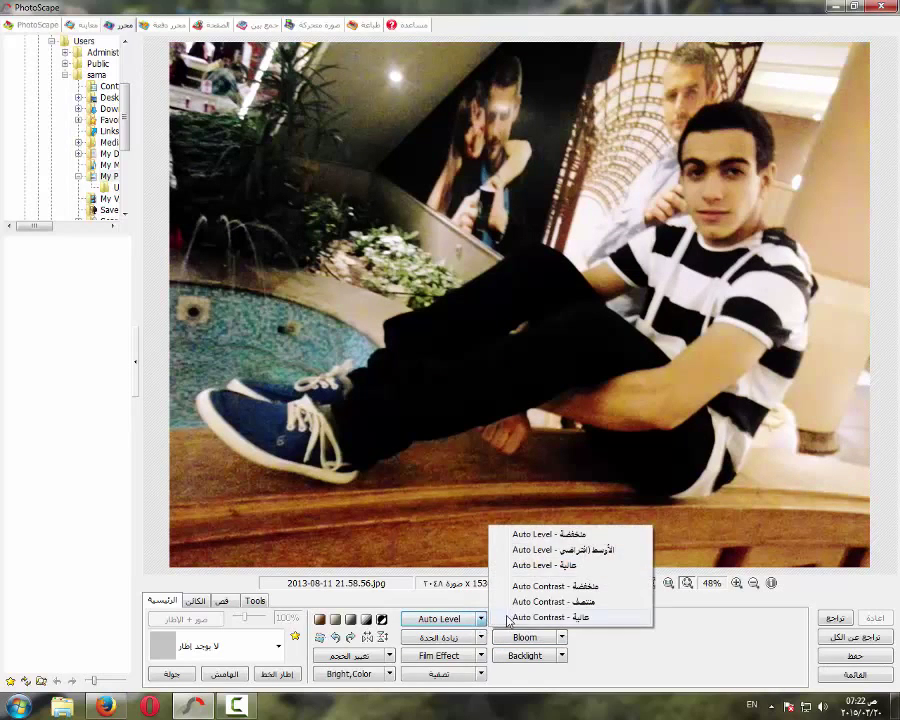
click(567, 602)
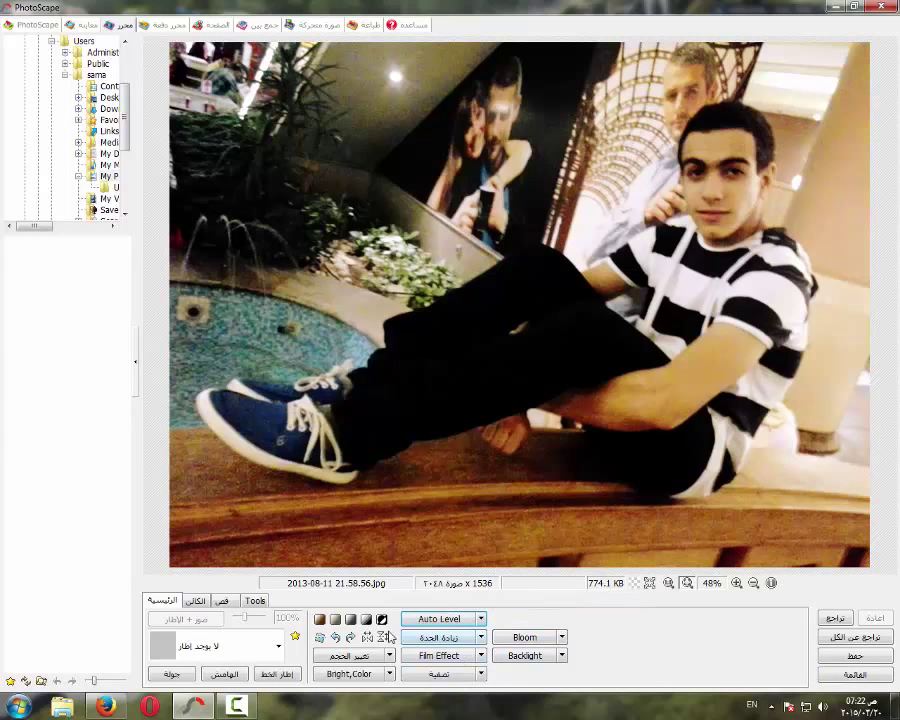
click(481, 637)
- Sharpen with radius 7.2 and amount 250%, then Undo All and Redo to compare
click(454, 648)
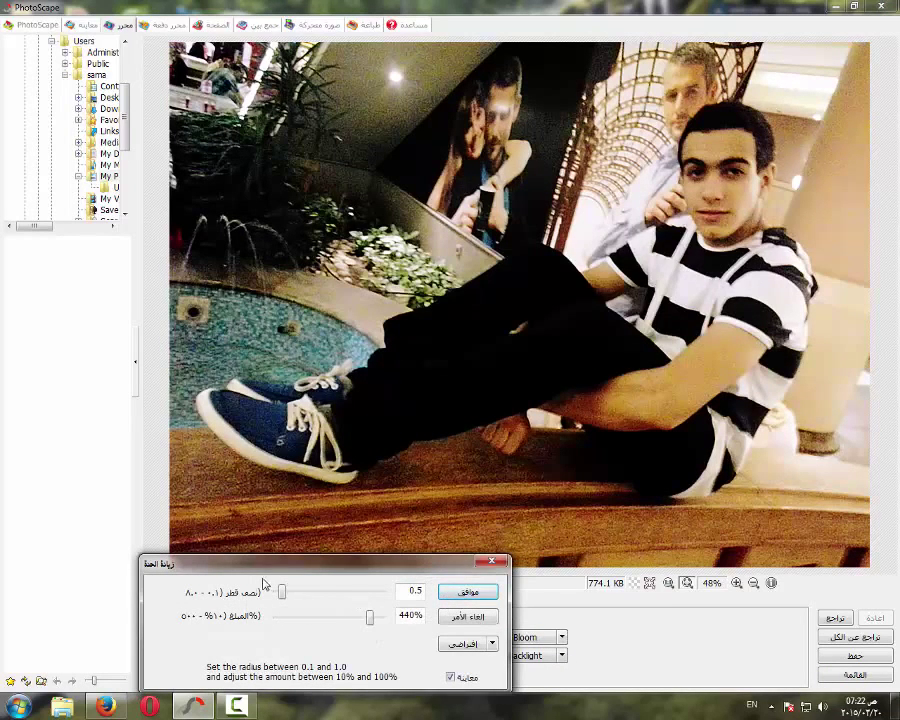
drag(282, 595, 371, 595)
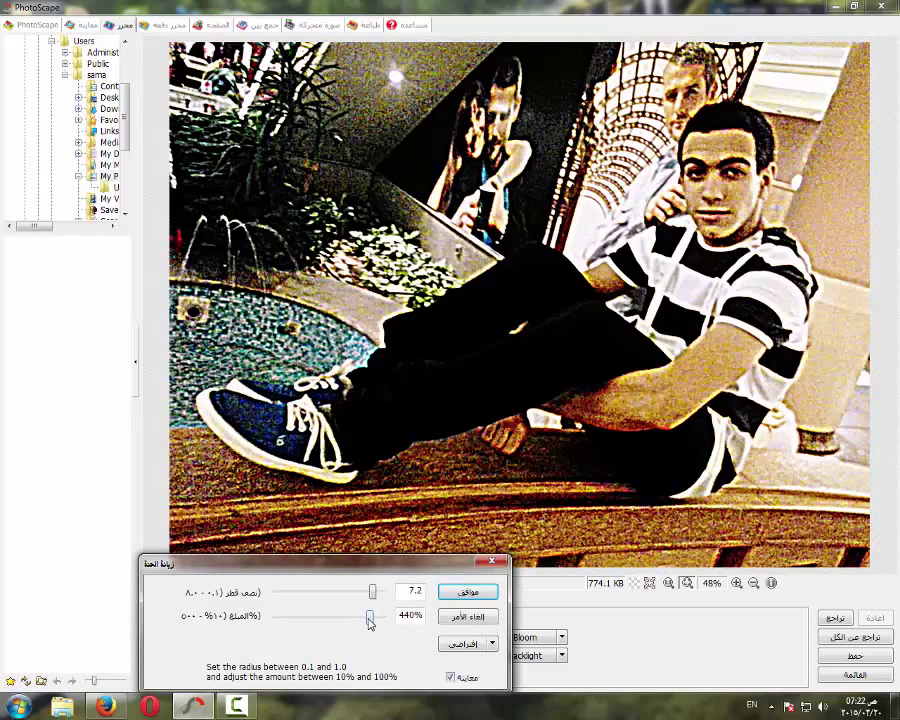
drag(370, 622, 306, 622)
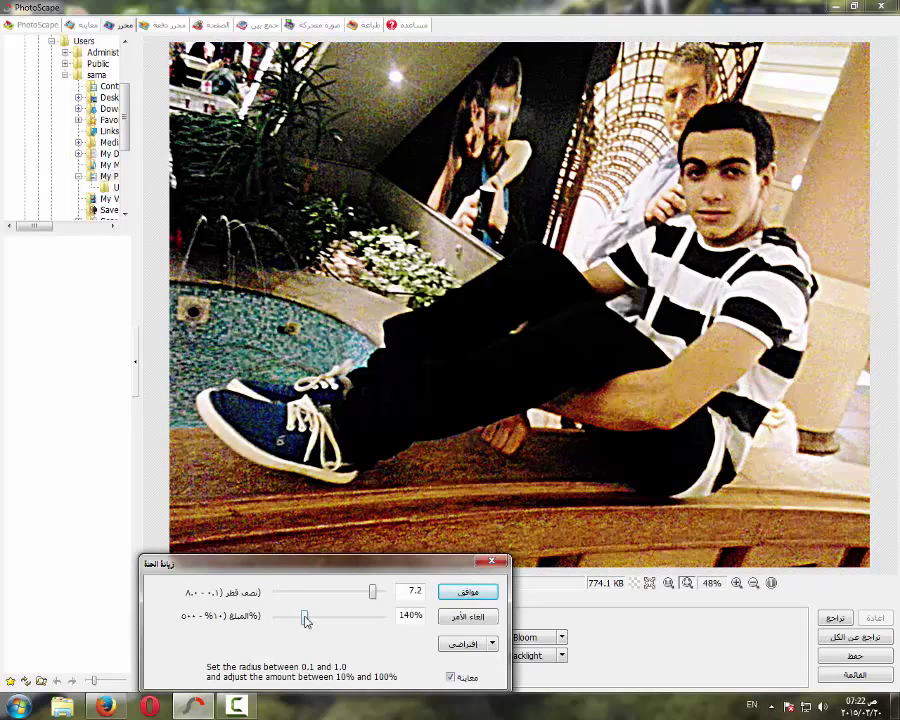
drag(306, 621, 282, 619)
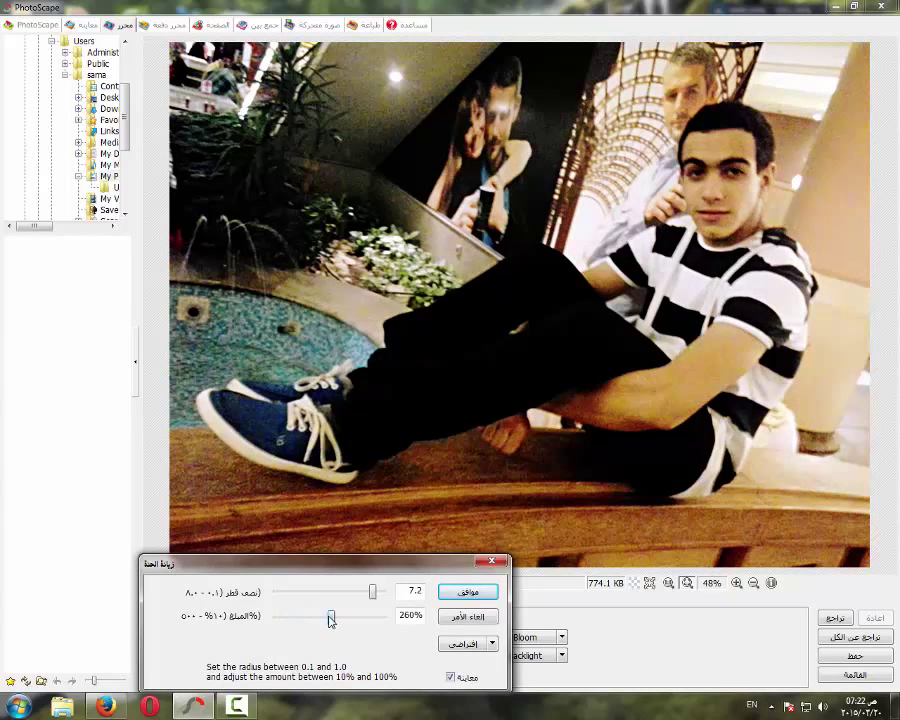
drag(281, 620, 330, 618)
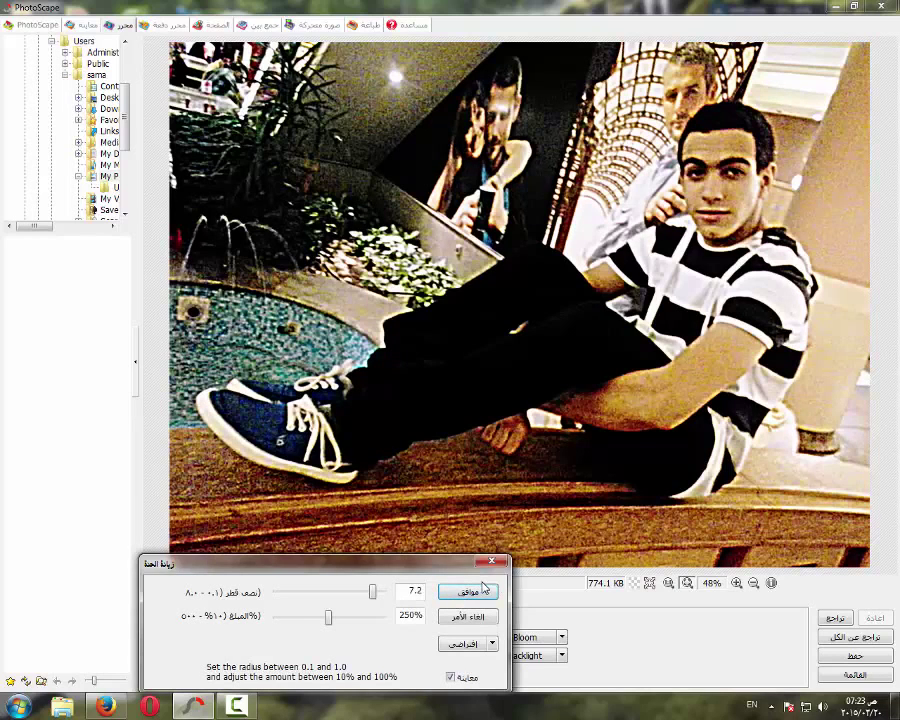
click(482, 590)
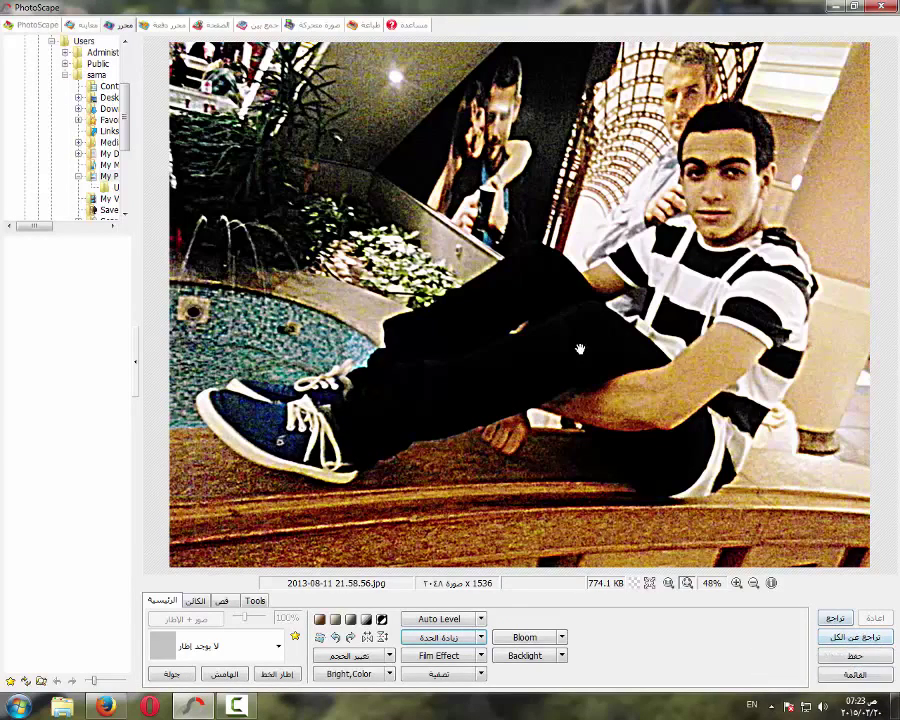
click(840, 636)
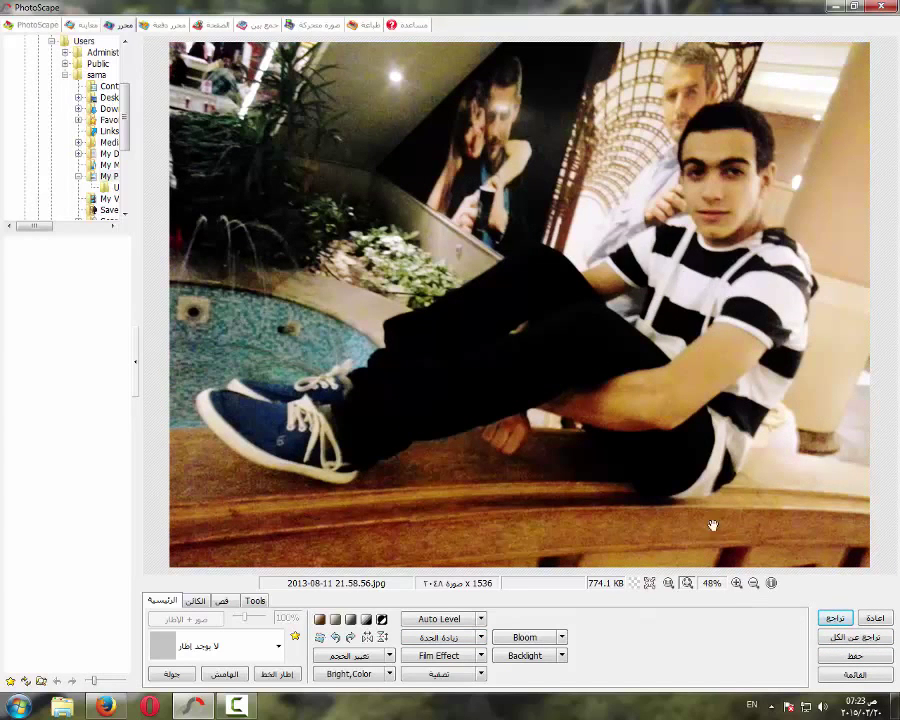
click(872, 619)
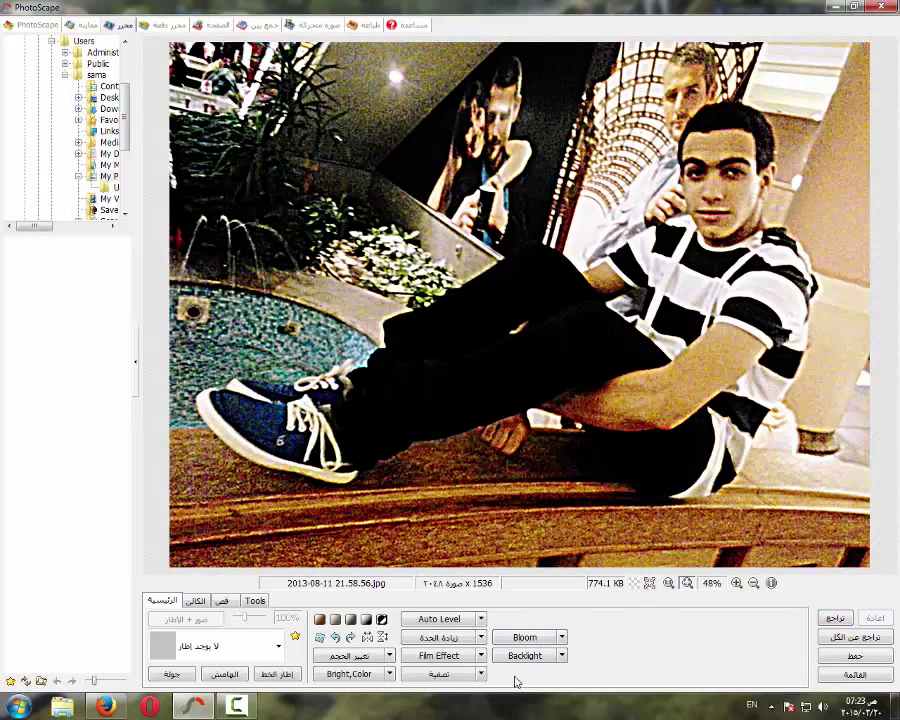
- Apply a dark round Vignetting filter at 100% level after trying other vignette thumbnails
click(480, 673)
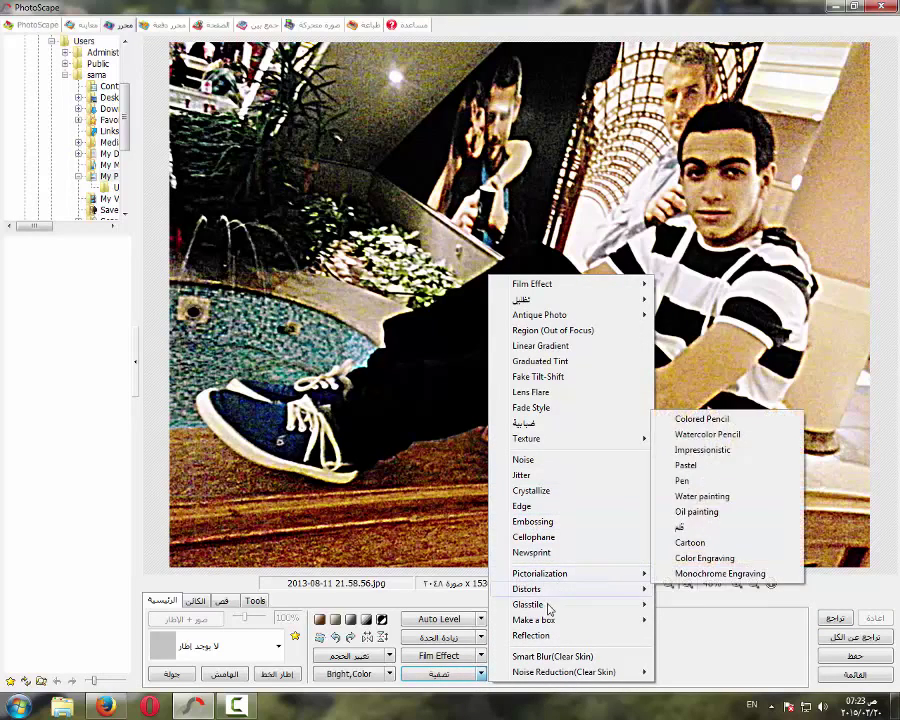
mouse_move(560, 299)
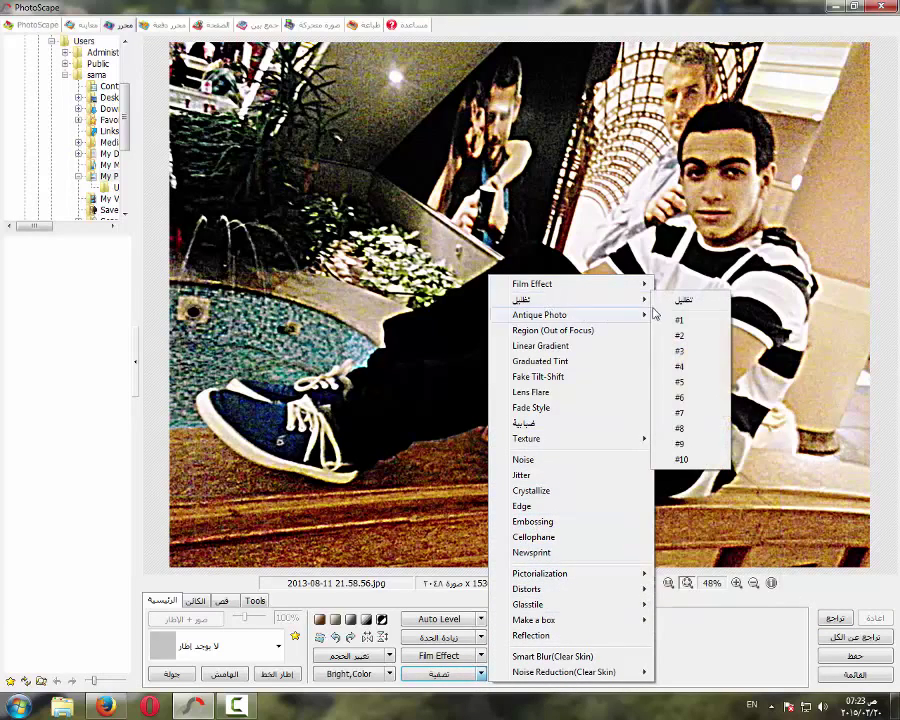
click(684, 300)
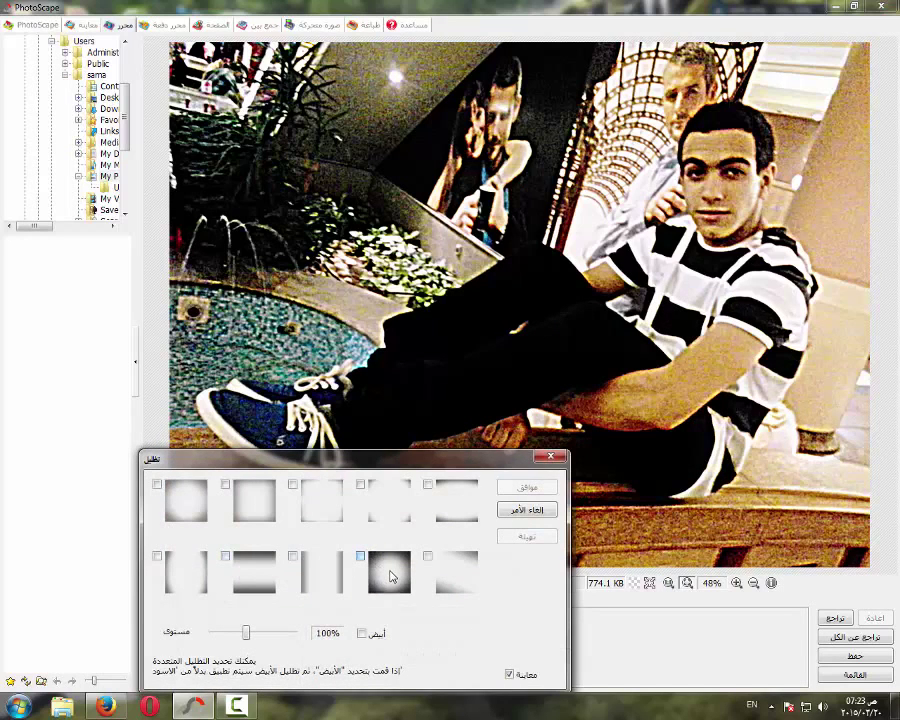
click(390, 575)
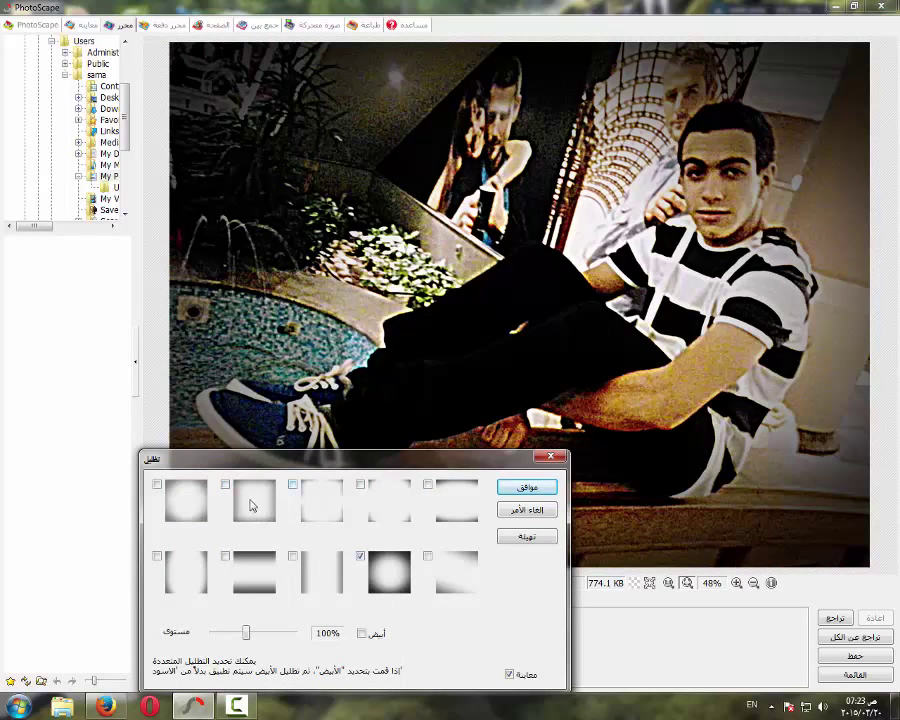
click(240, 488)
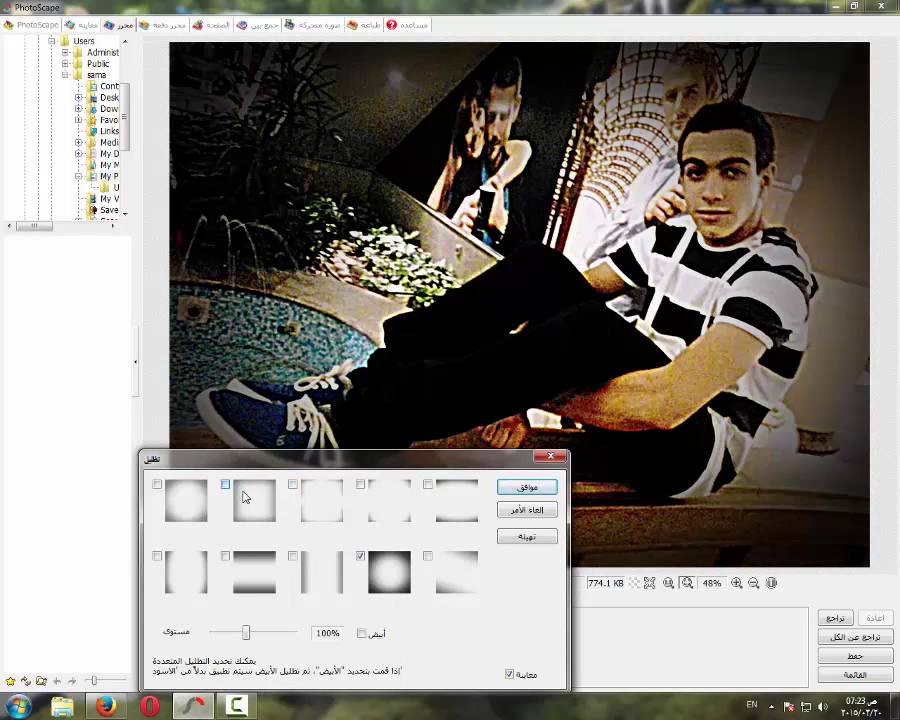
click(294, 485)
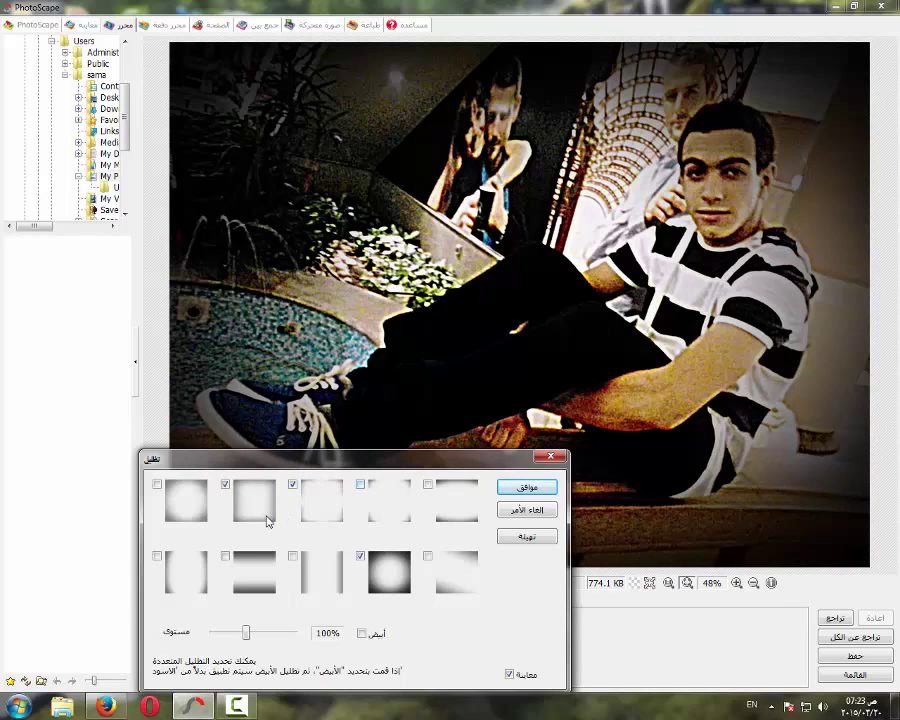
click(223, 557)
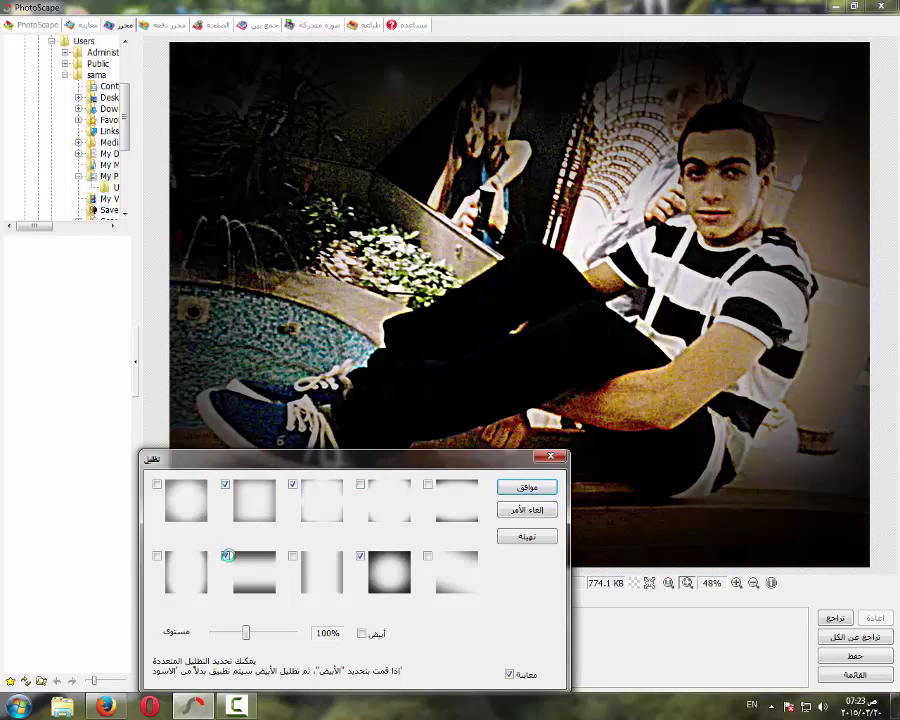
click(225, 556)
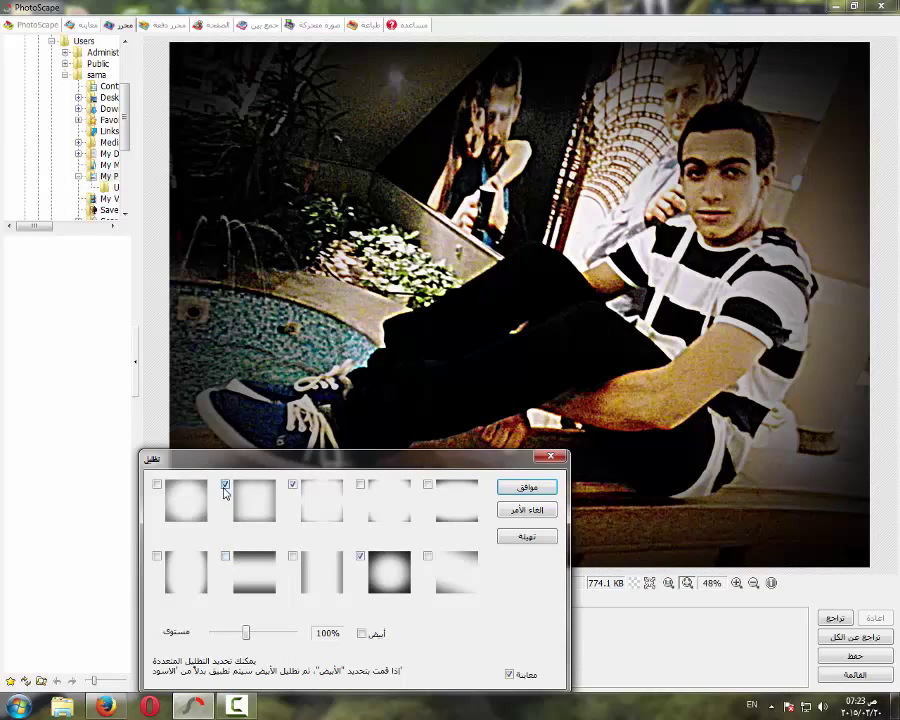
click(225, 486)
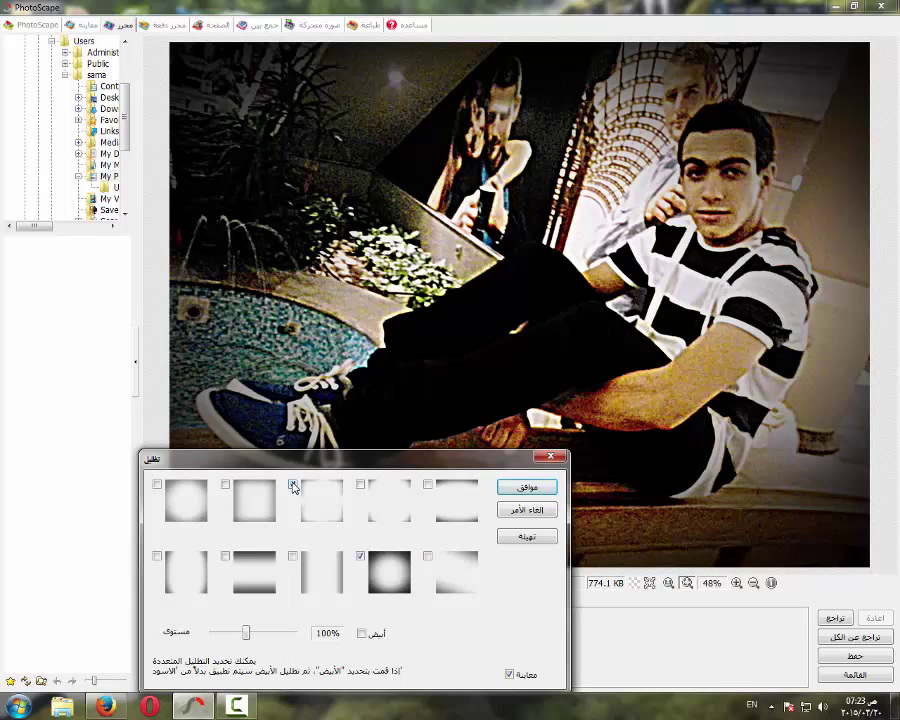
click(545, 488)
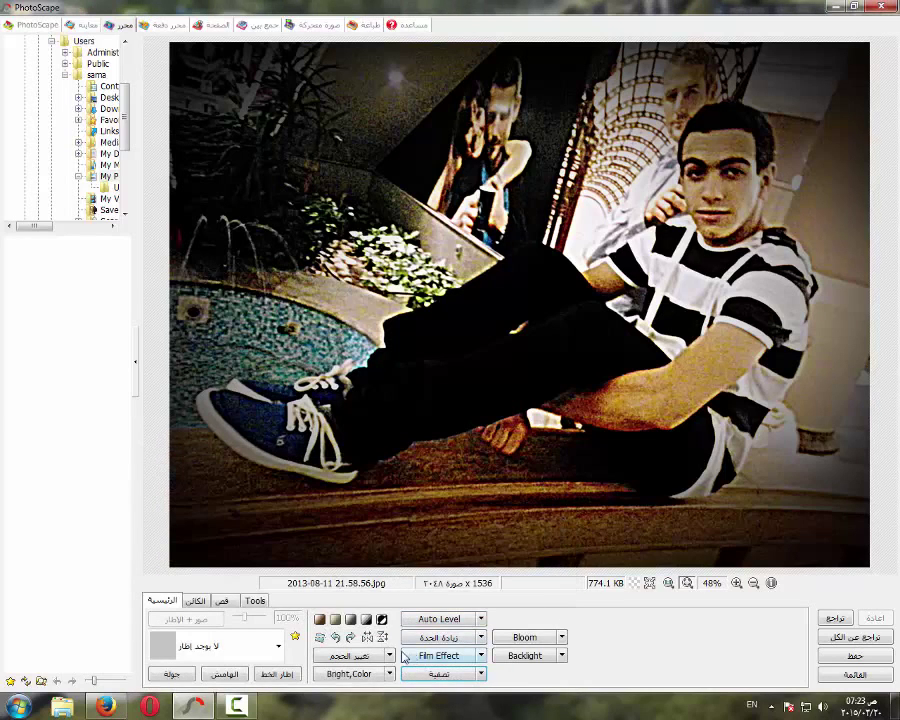
click(351, 638)
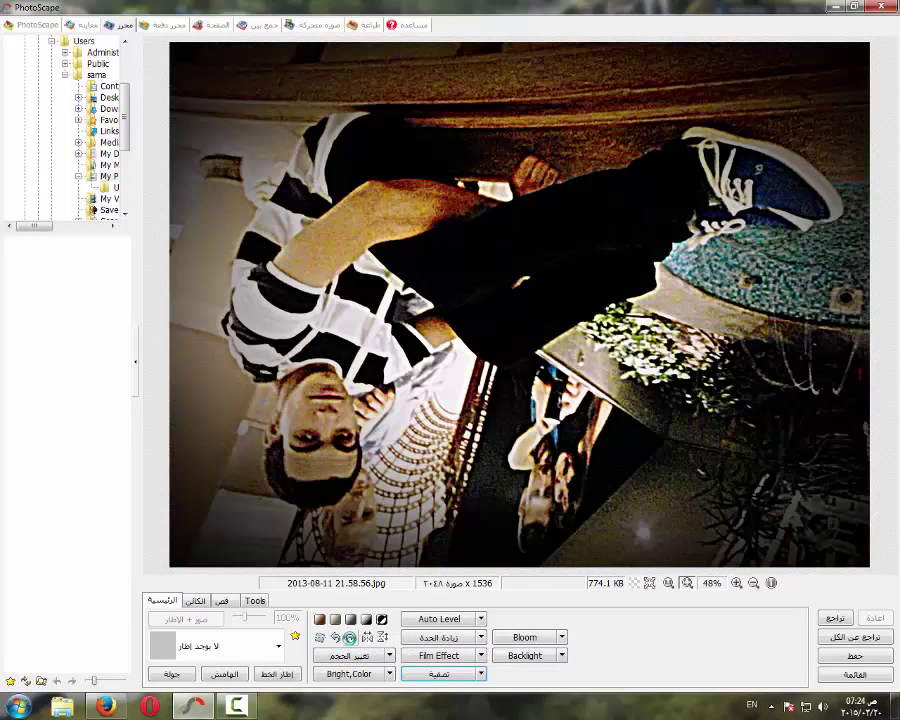
click(351, 638)
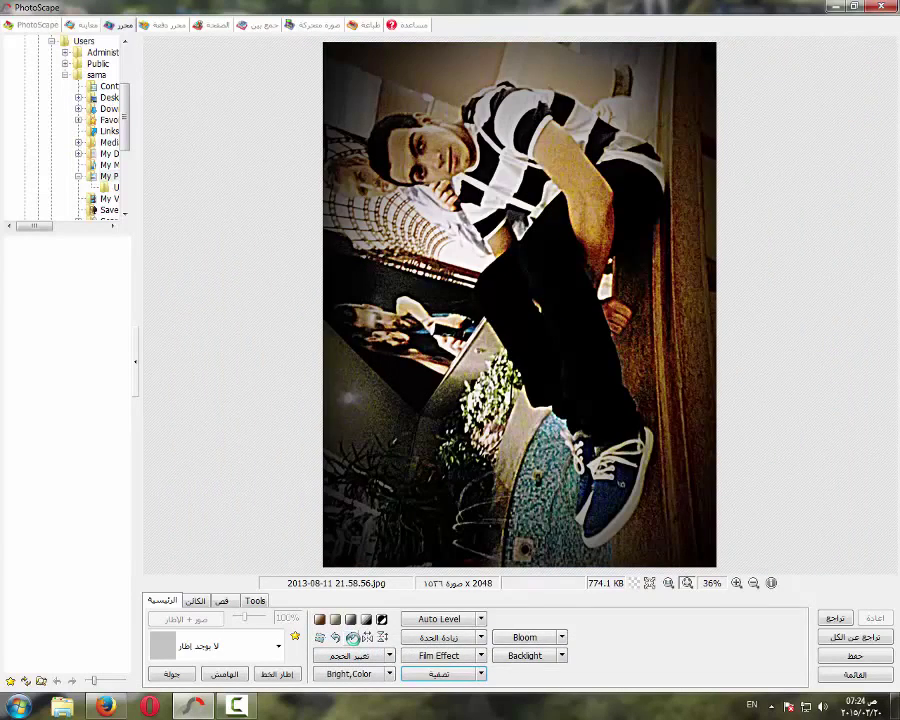
click(351, 638)
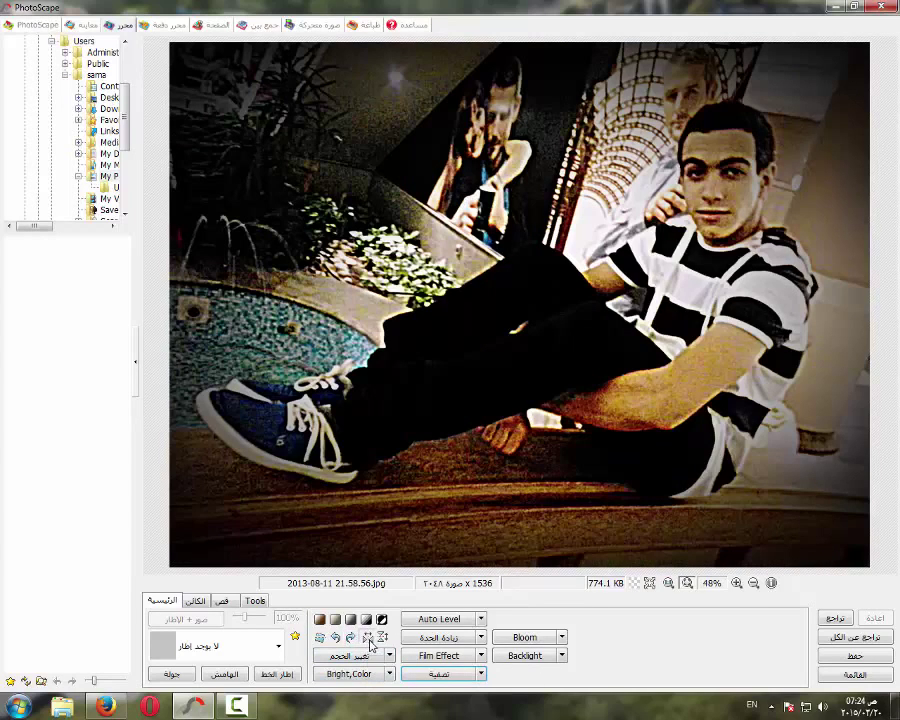
click(368, 638)
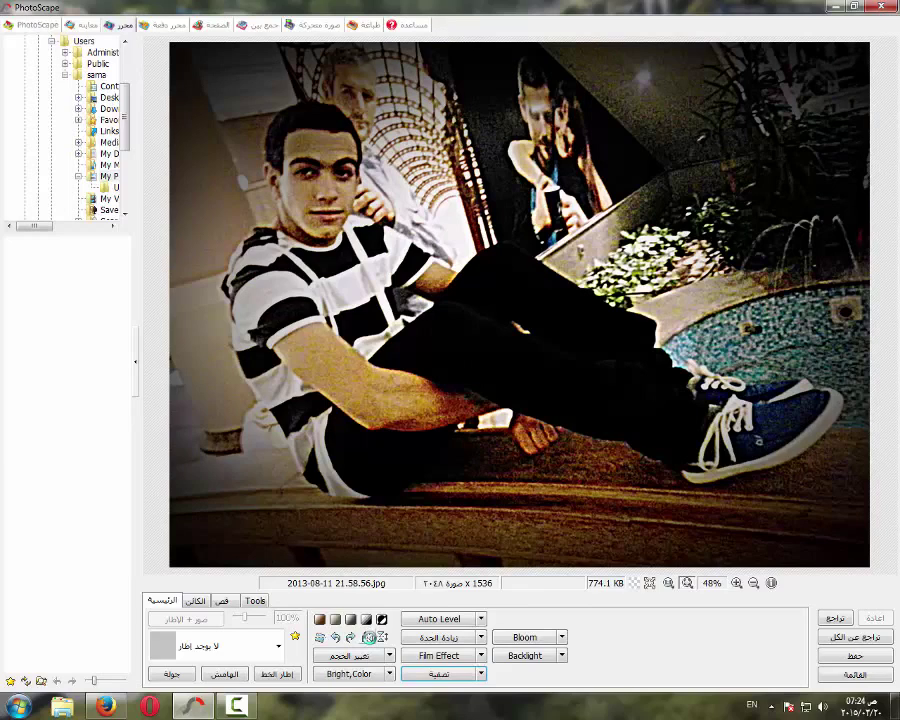
click(368, 637)
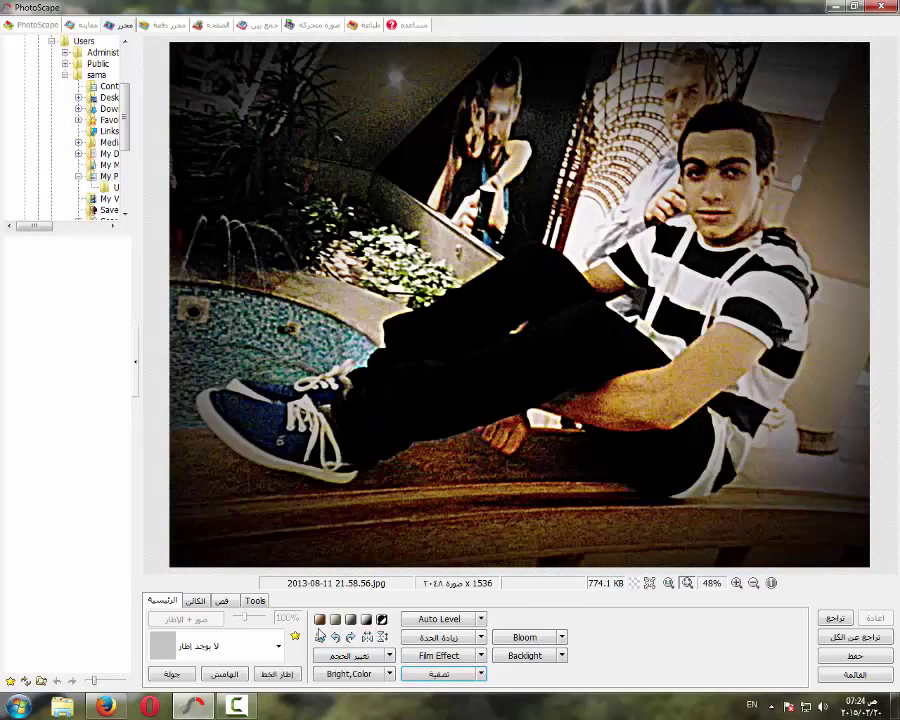
click(321, 639)
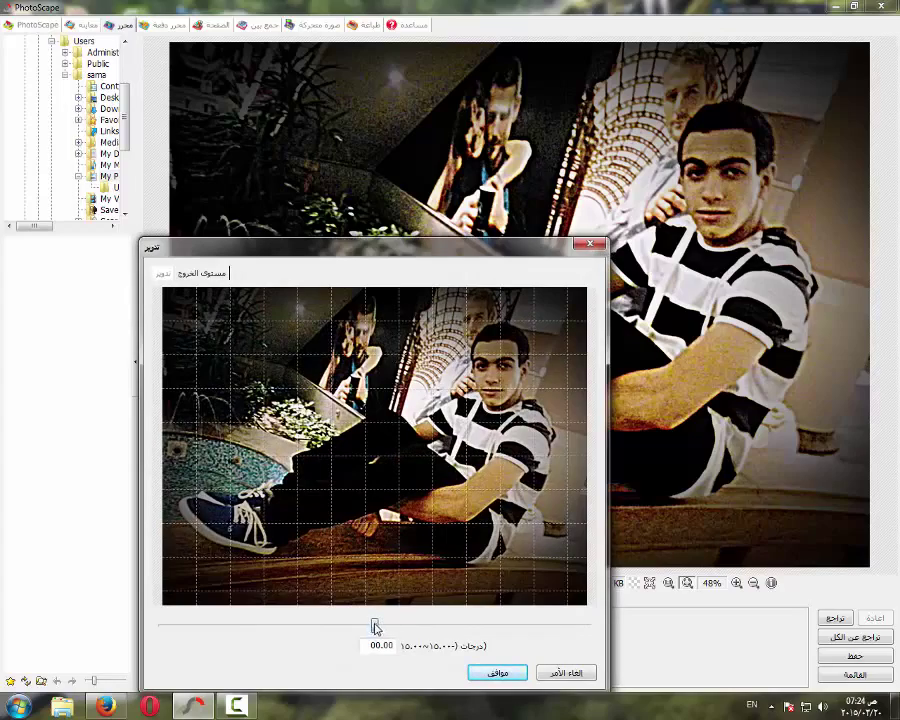
mouse_move(375, 627)
mouse_down()
mouse_move(213, 633)
mouse_move(574, 624)
mouse_move(263, 623)
mouse_move(524, 627)
mouse_up()
click(568, 674)
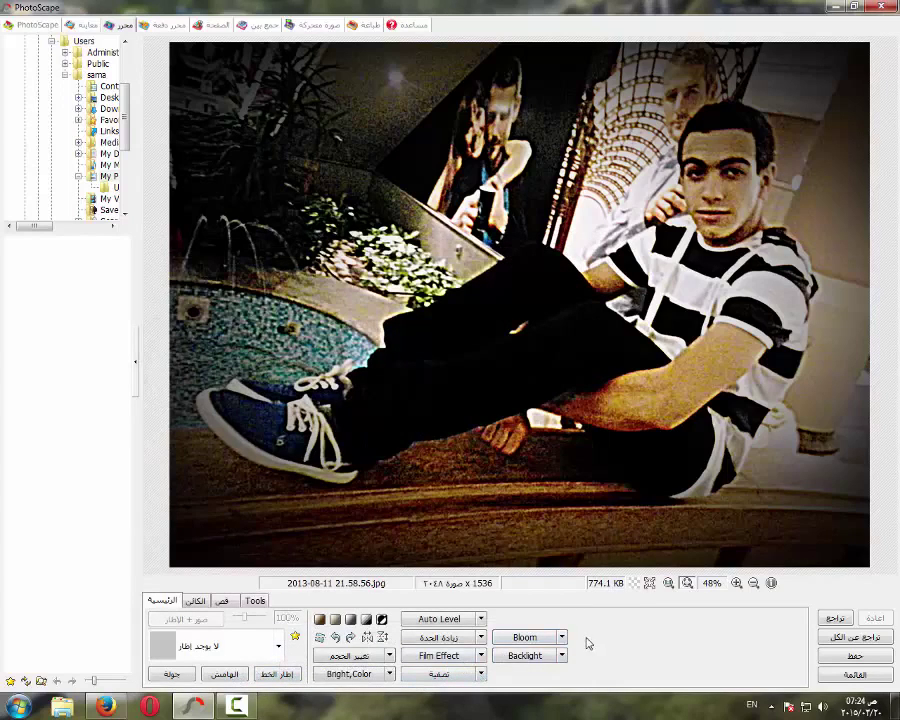
- Preview the Noise and Jitter filters on the photo and cancel both
click(481, 676)
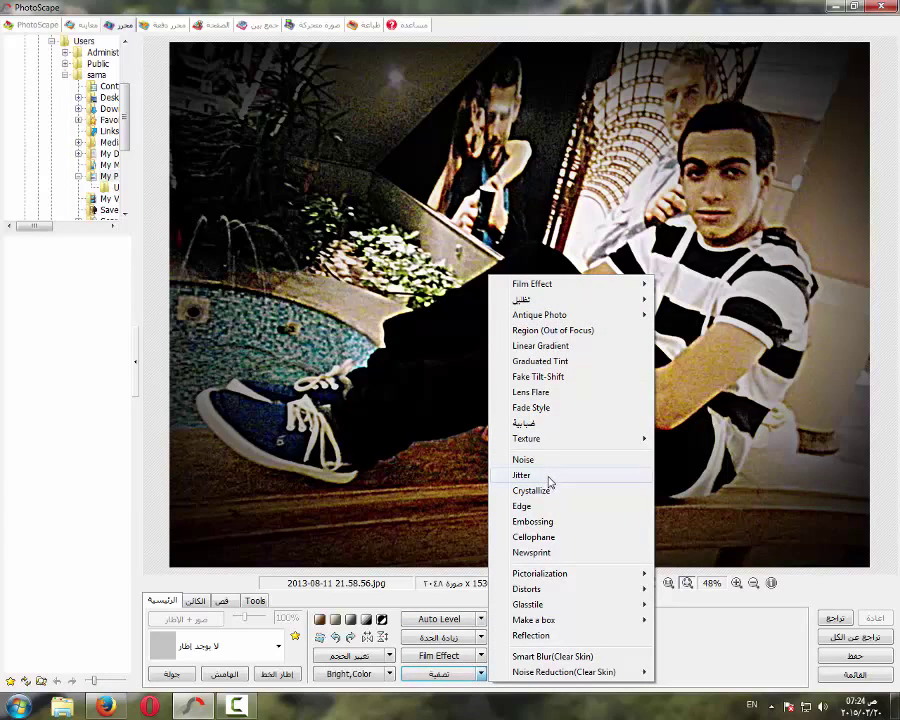
click(546, 459)
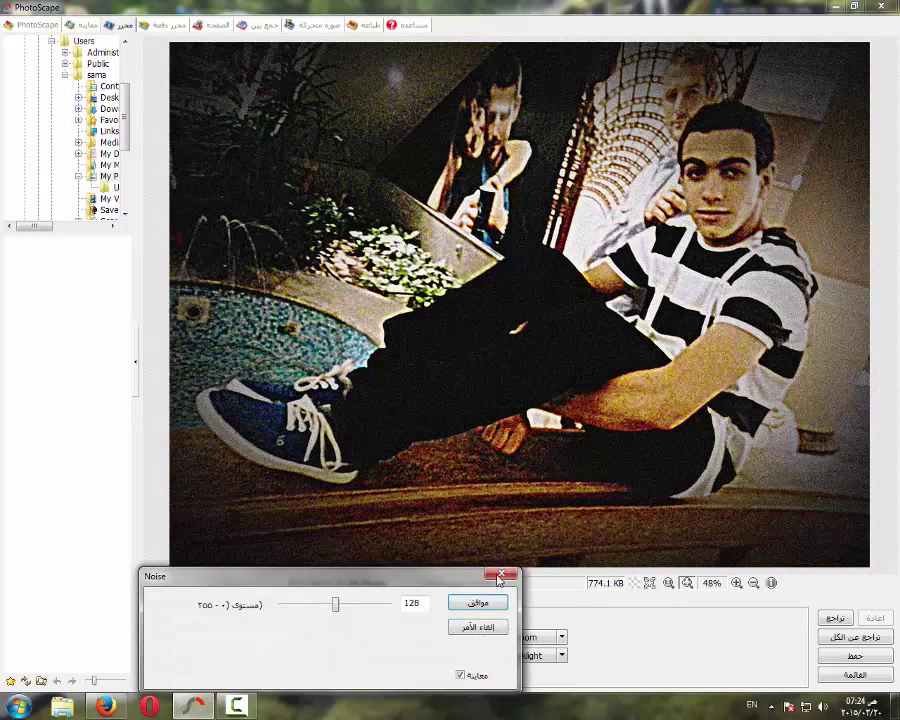
click(484, 630)
click(480, 674)
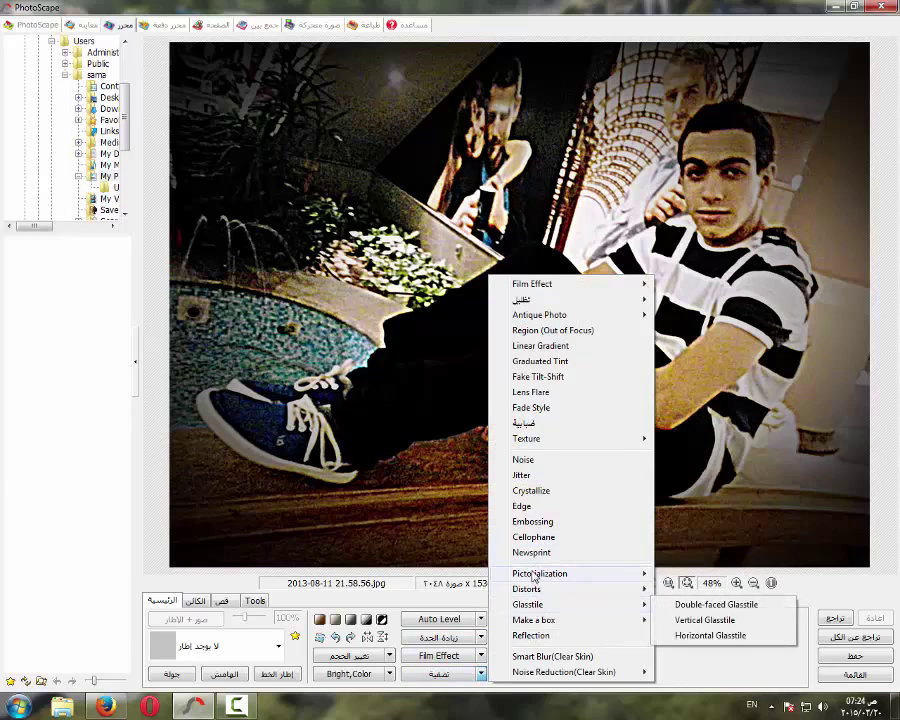
mouse_move(545, 438)
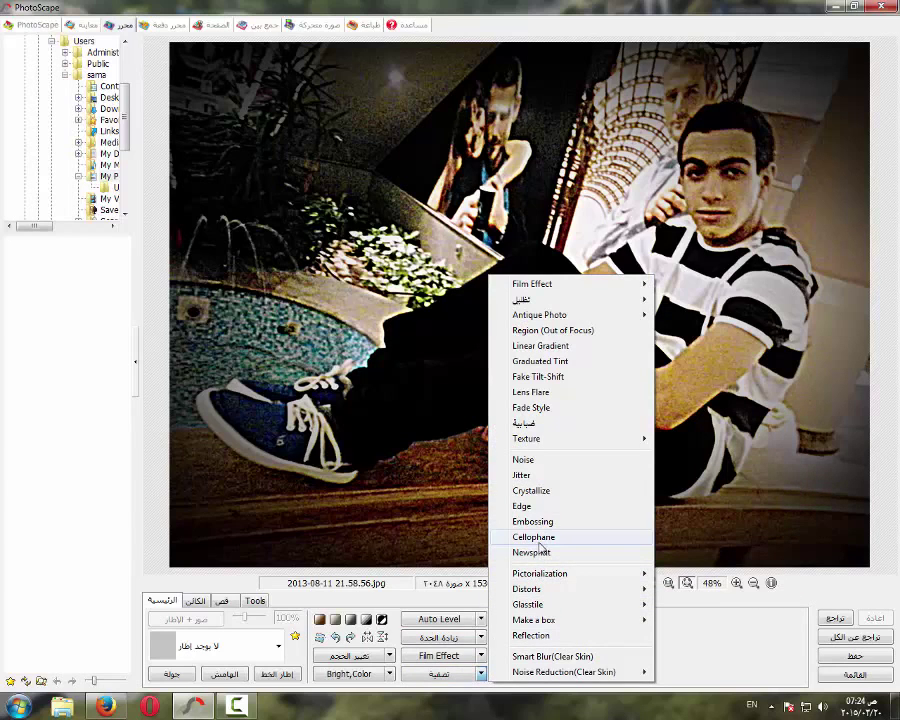
click(538, 475)
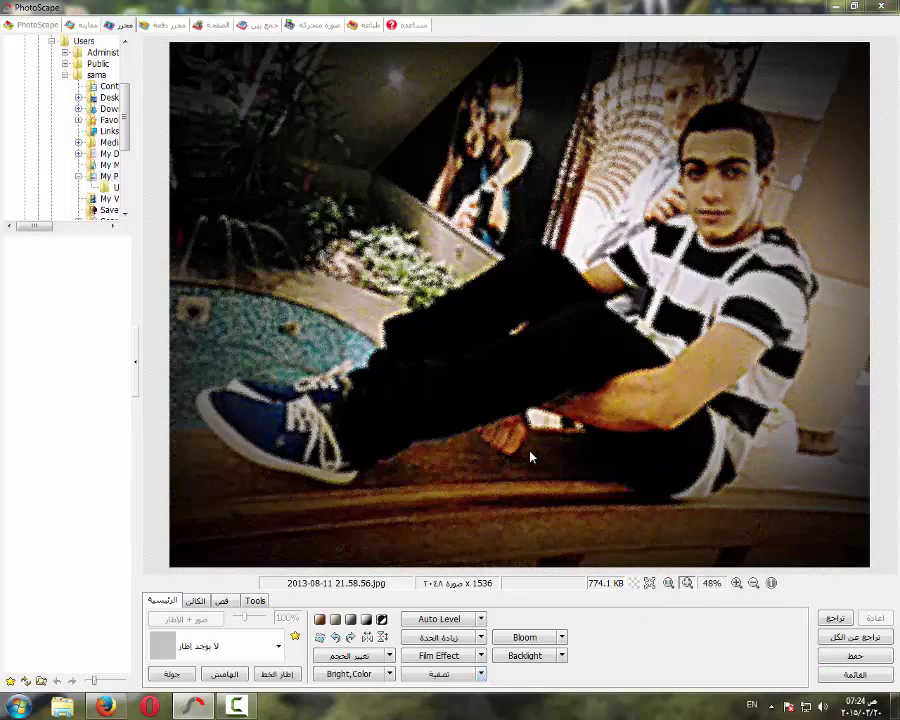
click(501, 574)
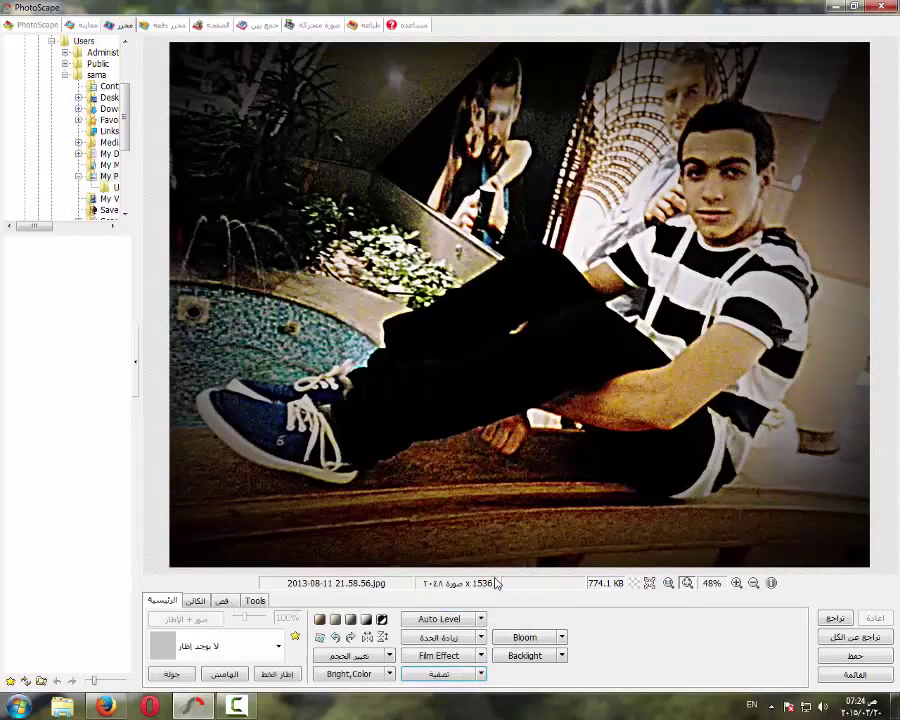
- Apply the 3D box filter, undo it, and preview the Cellophane filter at level 16
click(481, 674)
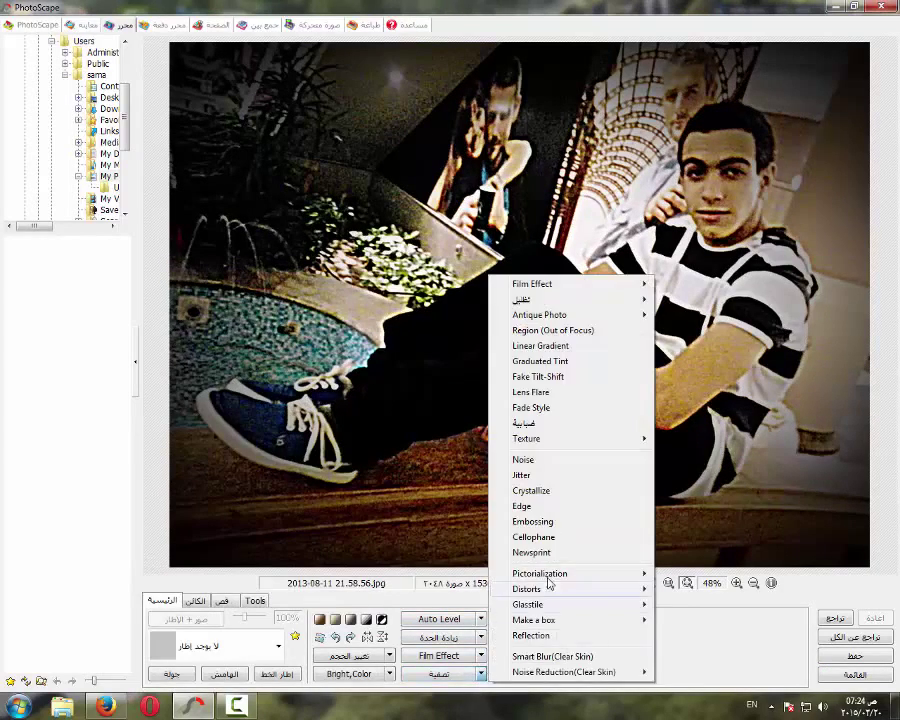
mouse_move(534, 620)
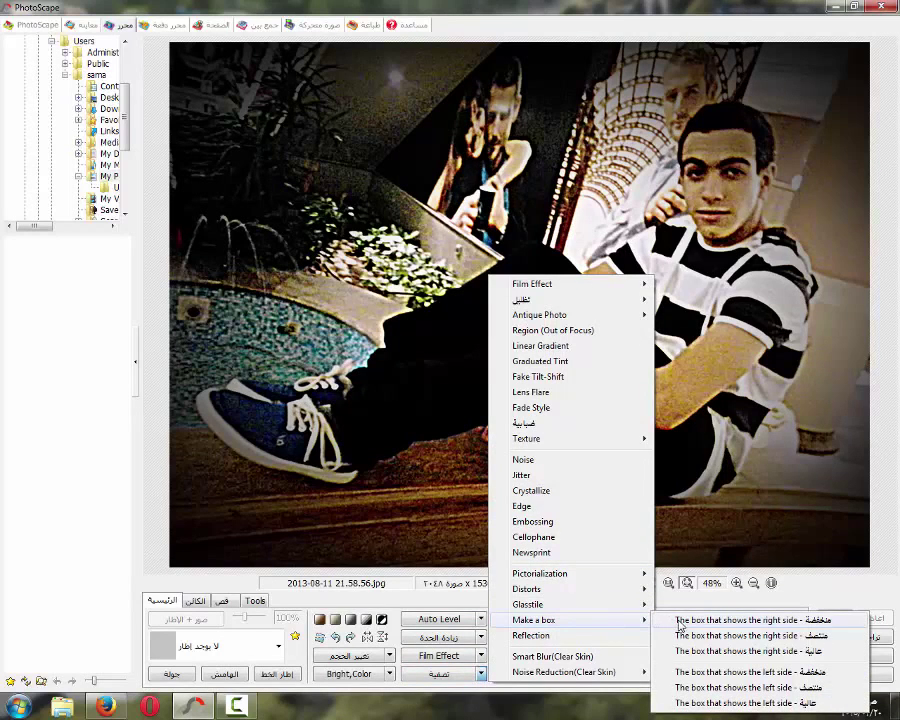
click(713, 648)
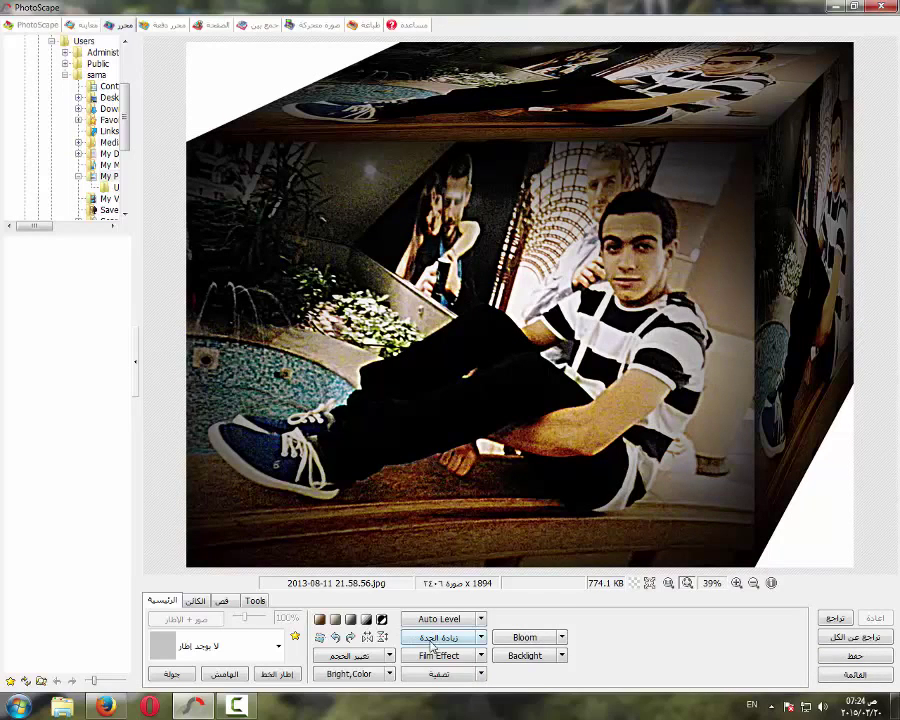
click(832, 617)
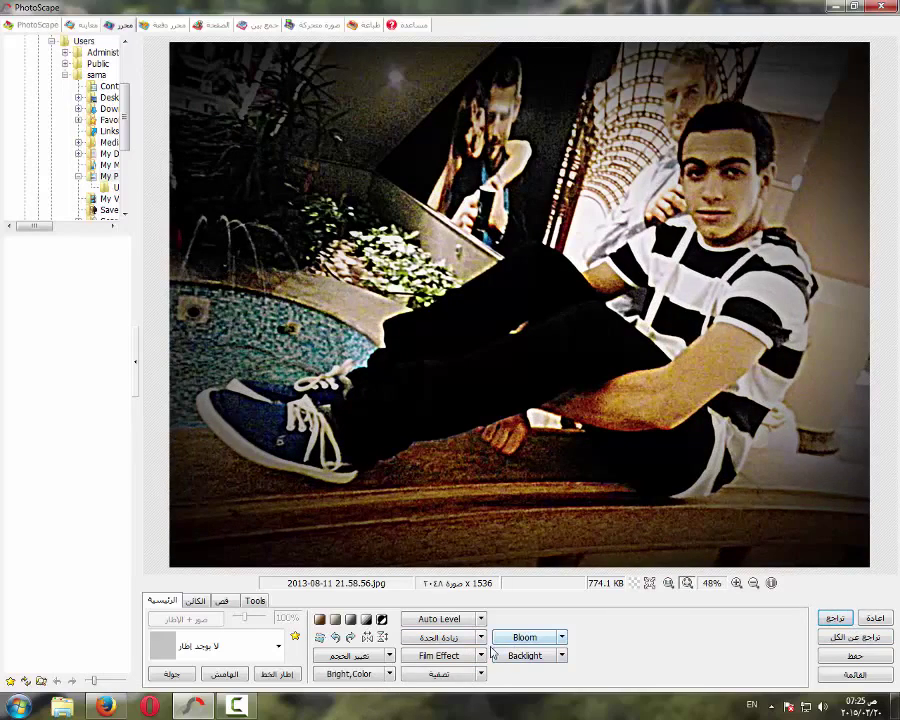
click(479, 675)
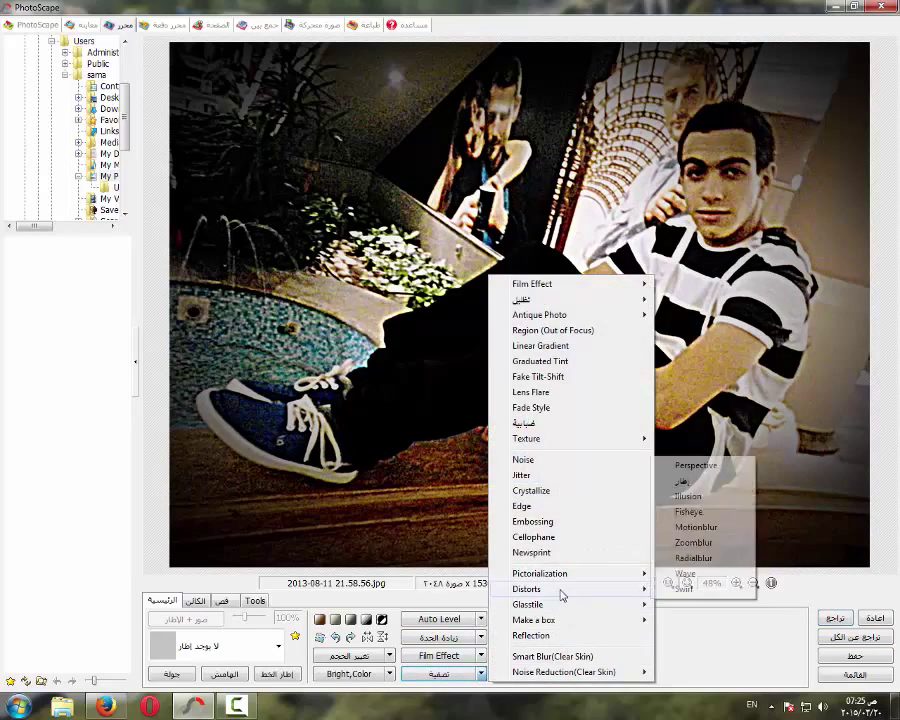
click(552, 540)
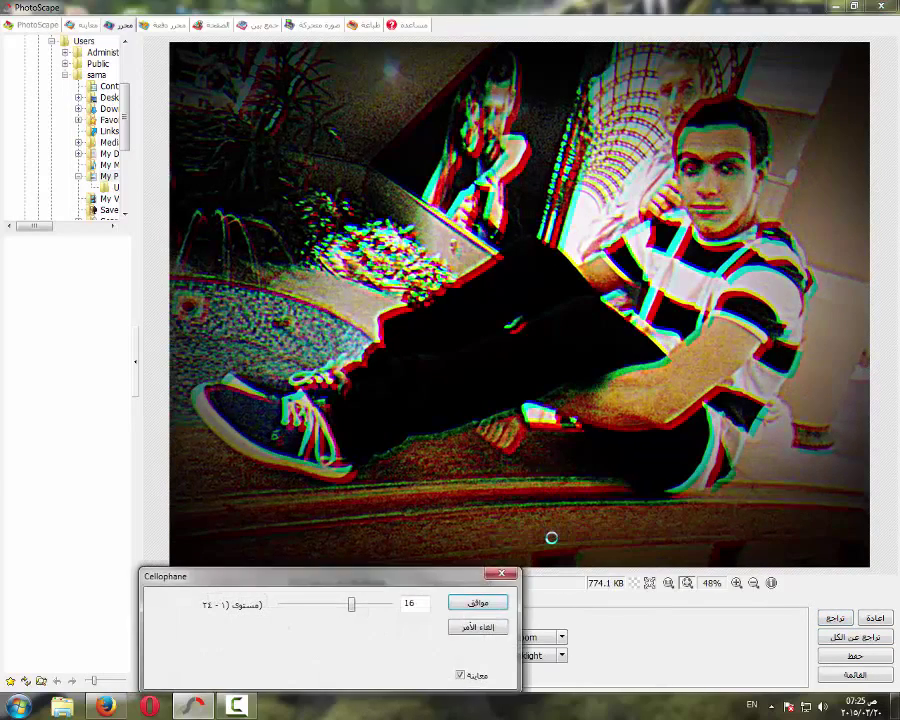
- Discard Cellophane and add a Reflection filter, changing its colour from green to black
click(478, 627)
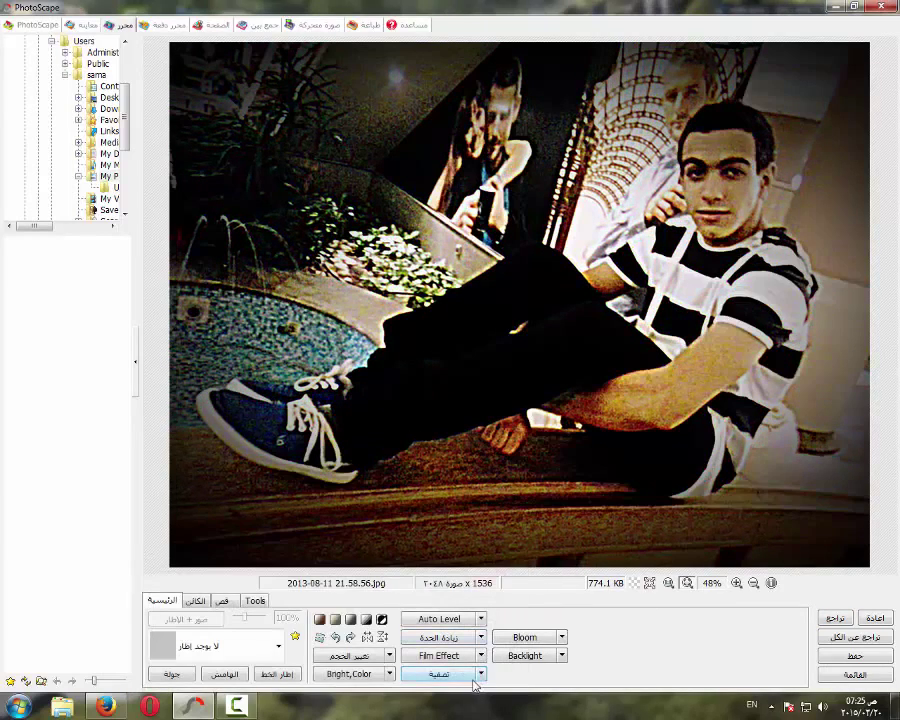
click(481, 673)
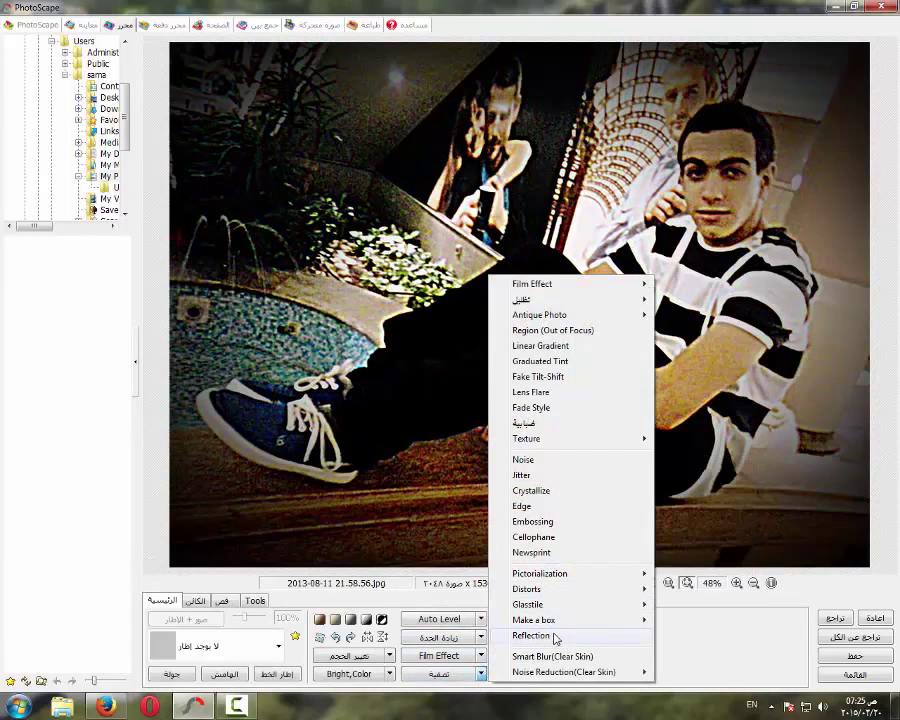
click(564, 636)
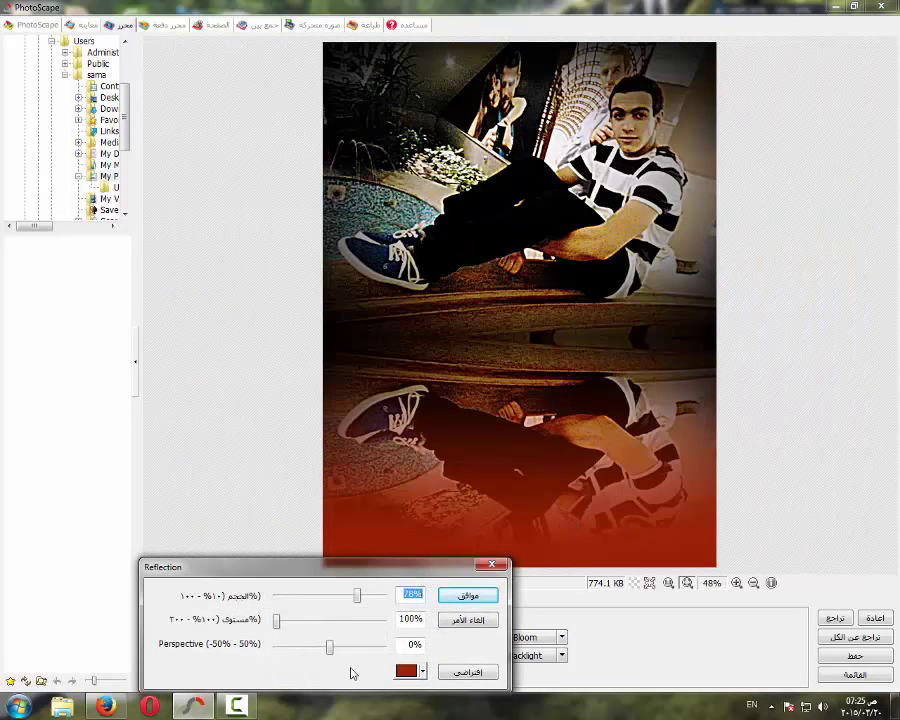
click(405, 672)
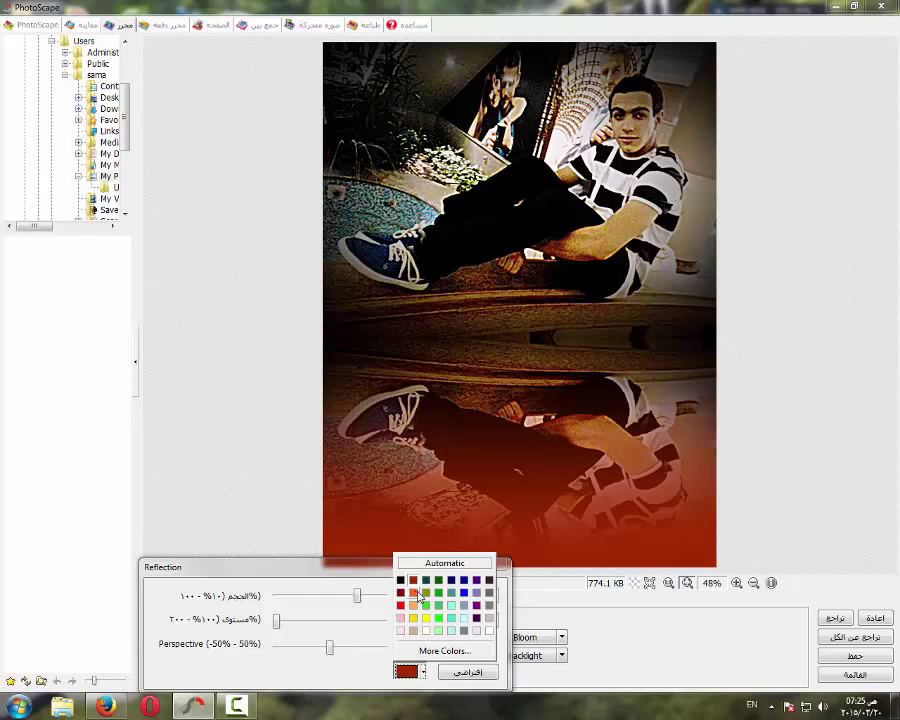
click(436, 591)
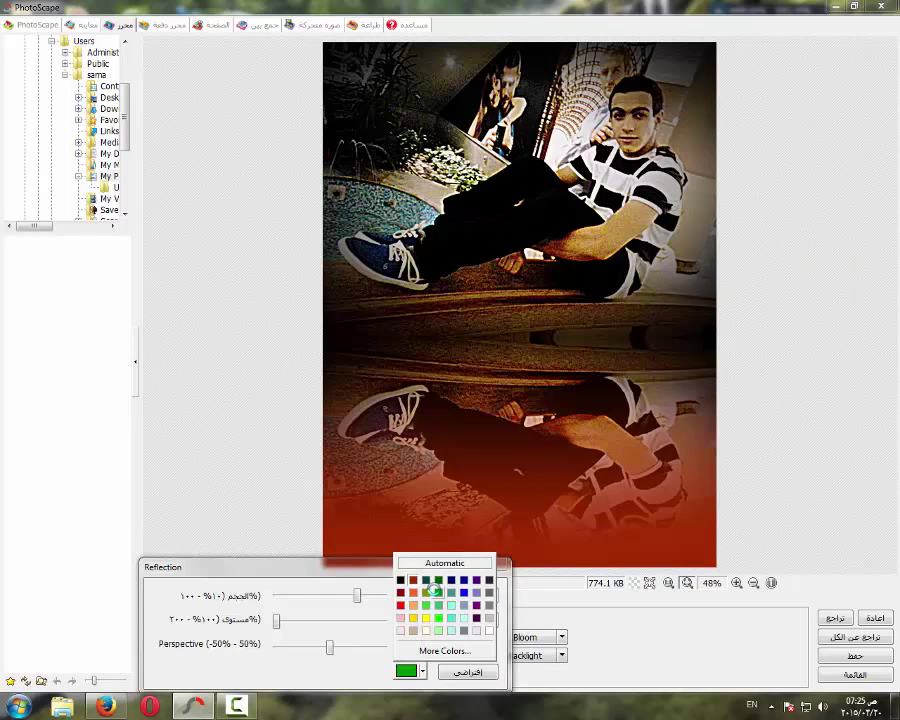
click(436, 591)
click(406, 670)
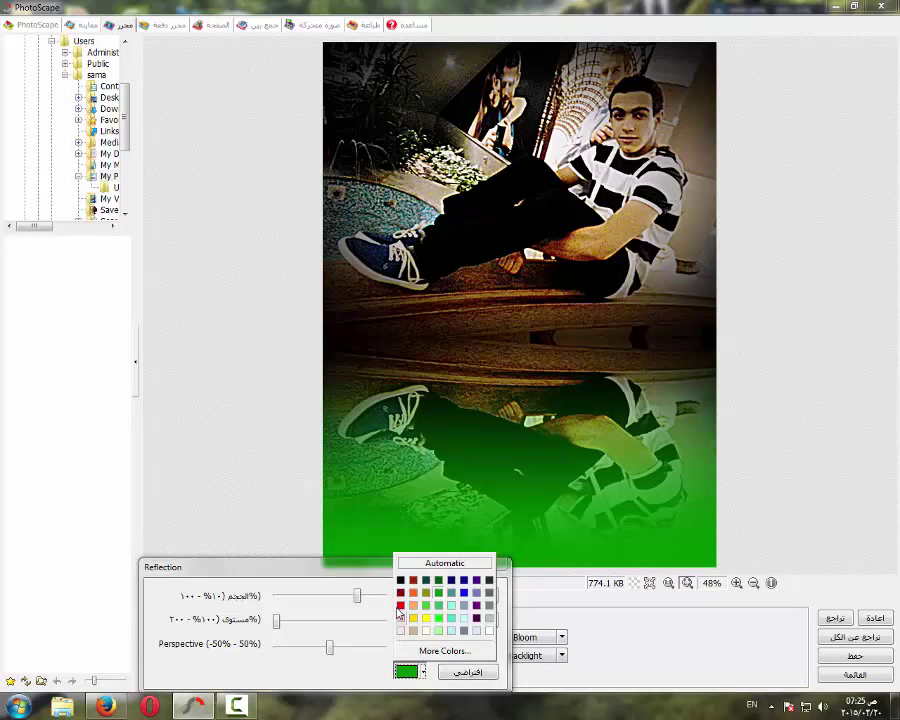
click(400, 582)
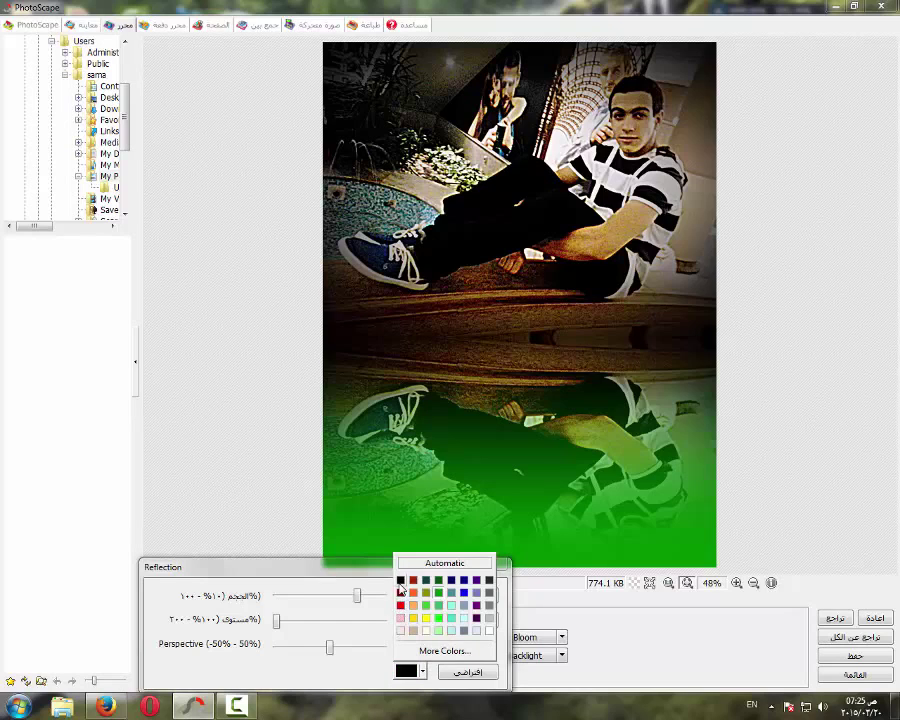
click(400, 584)
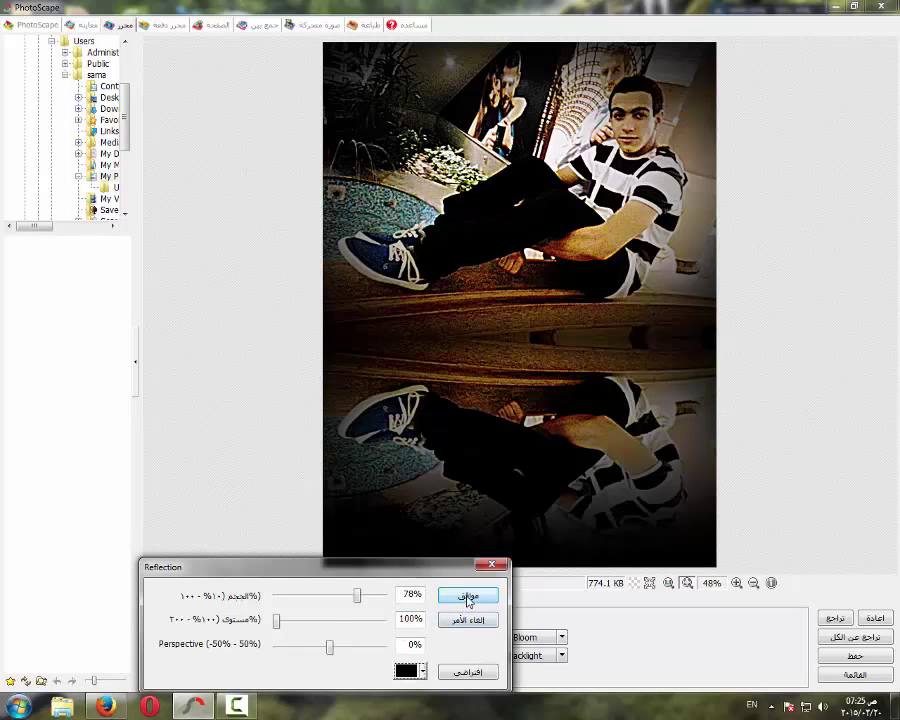
- Set the reflection to 100% level, 95% size and 5% perspective, and apply it
drag(277, 620, 341, 622)
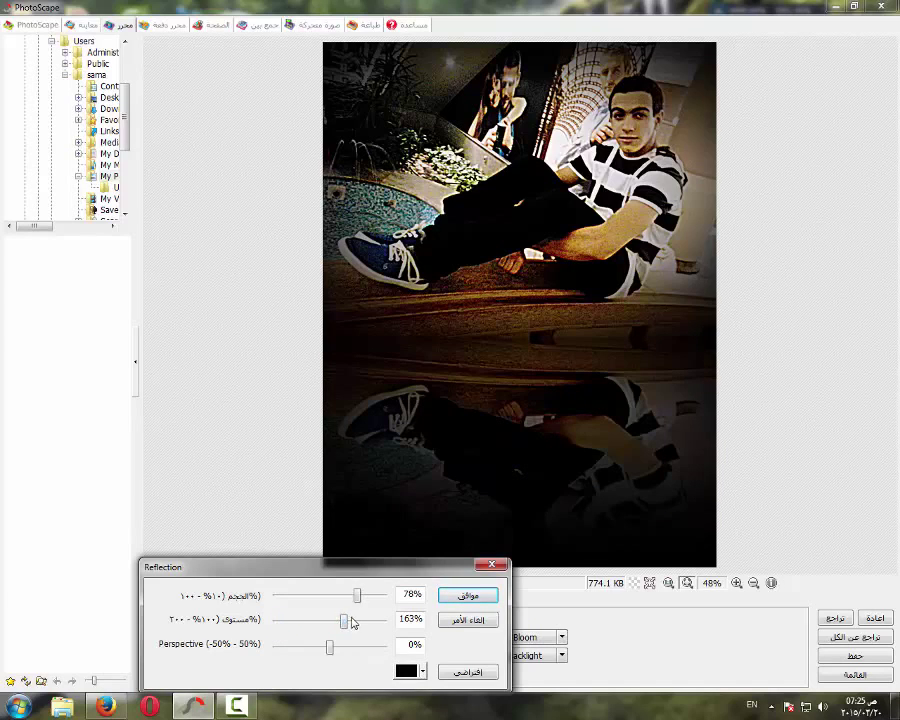
drag(345, 624, 250, 618)
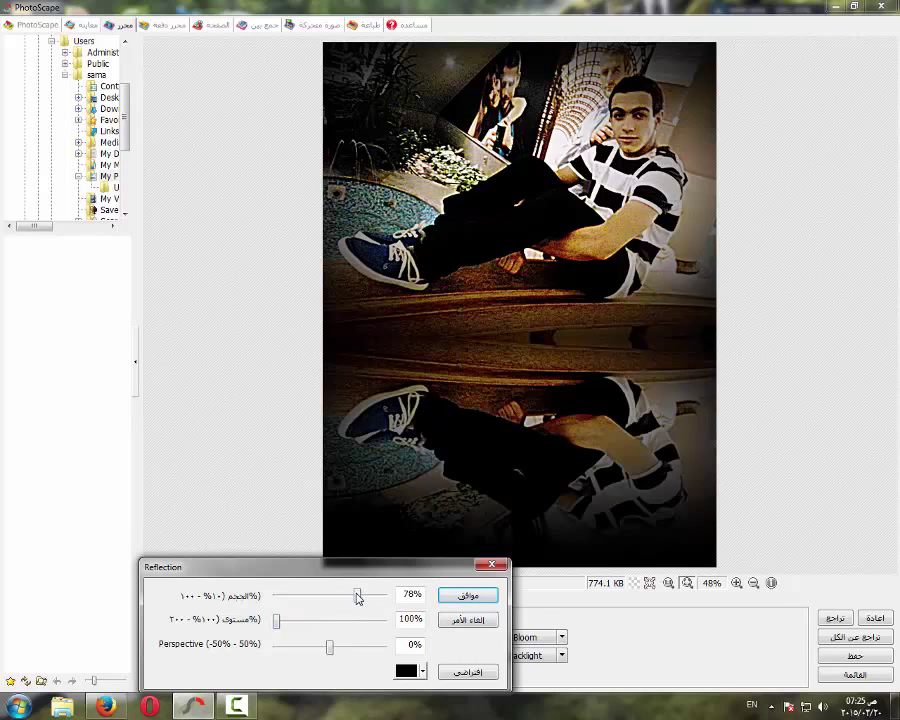
mouse_move(358, 597)
mouse_down()
mouse_move(276, 597)
mouse_move(392, 594)
mouse_up()
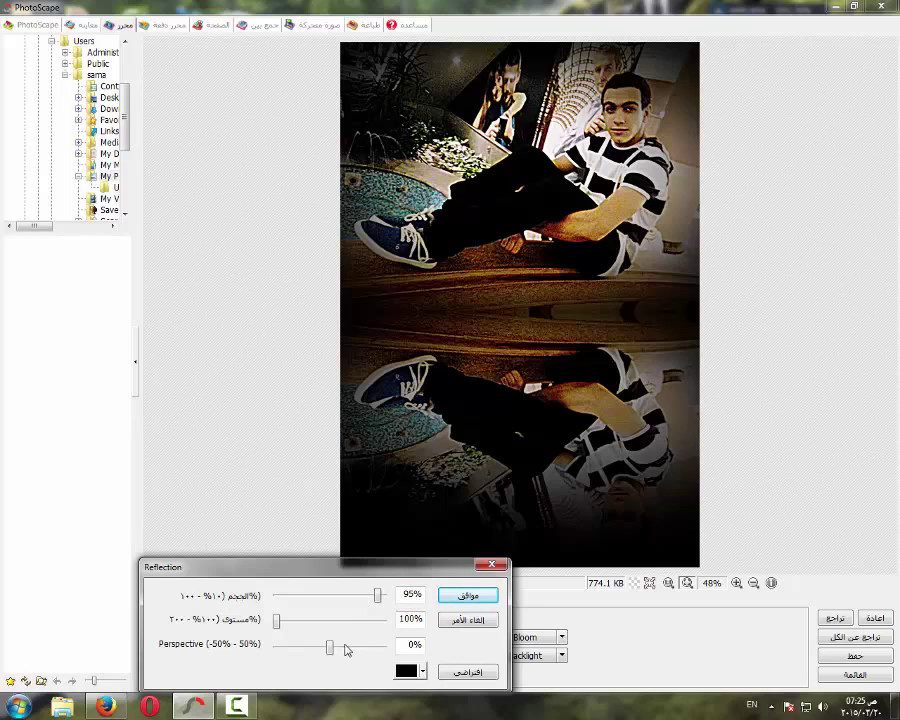
drag(330, 647, 353, 651)
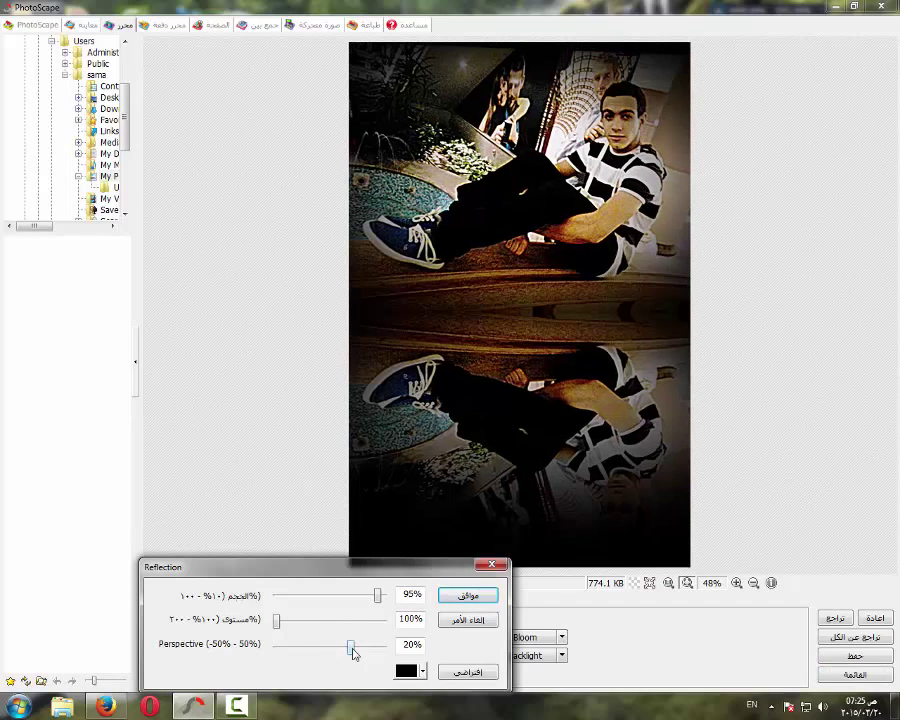
drag(352, 651, 297, 647)
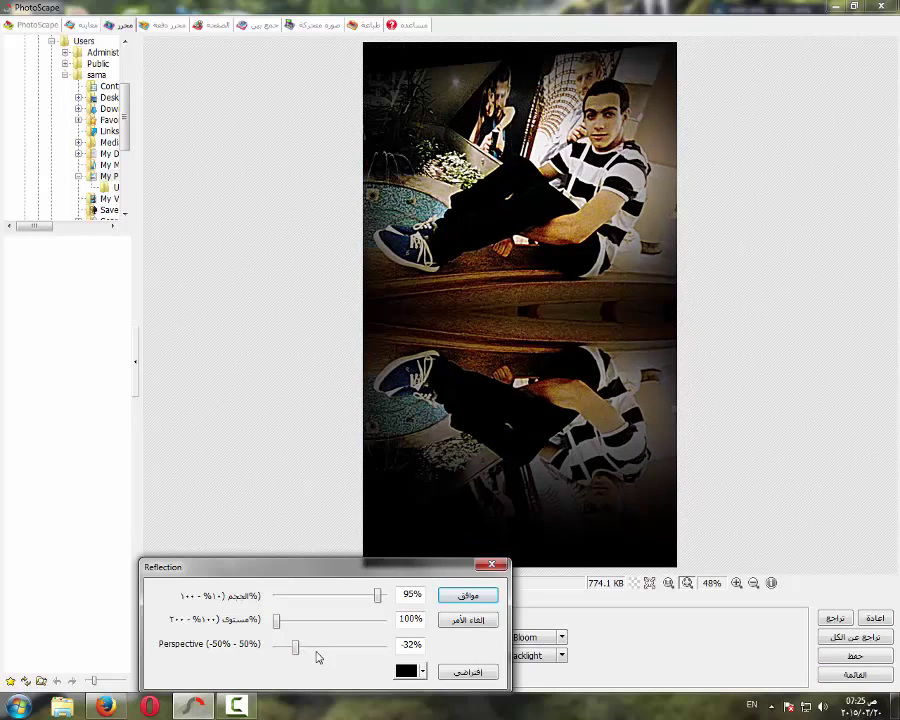
drag(297, 651, 322, 647)
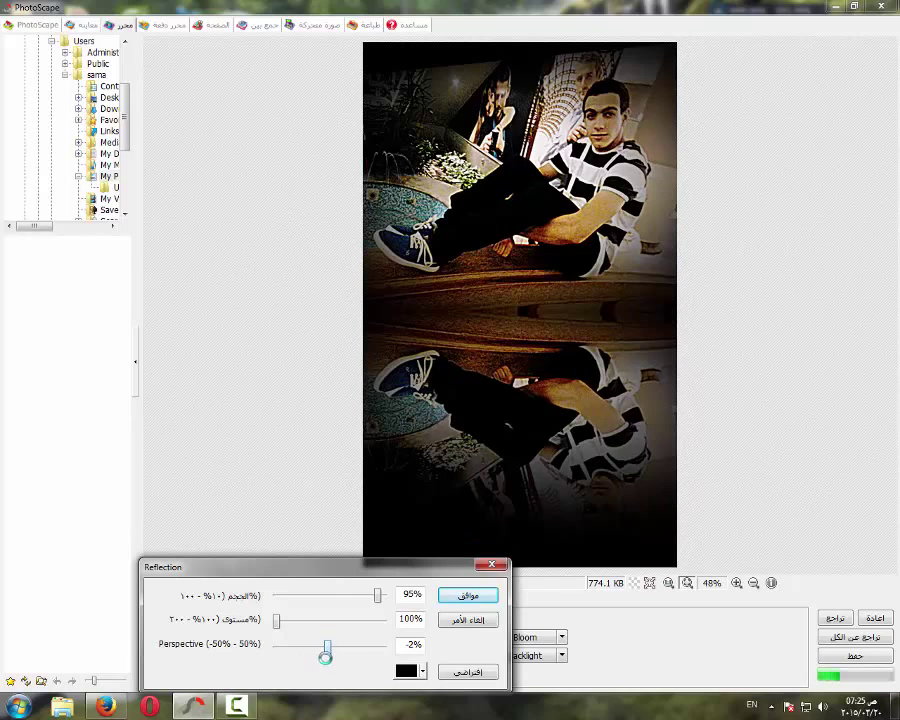
mouse_move(325, 651)
mouse_down()
mouse_move(337, 650)
mouse_move(334, 660)
mouse_up()
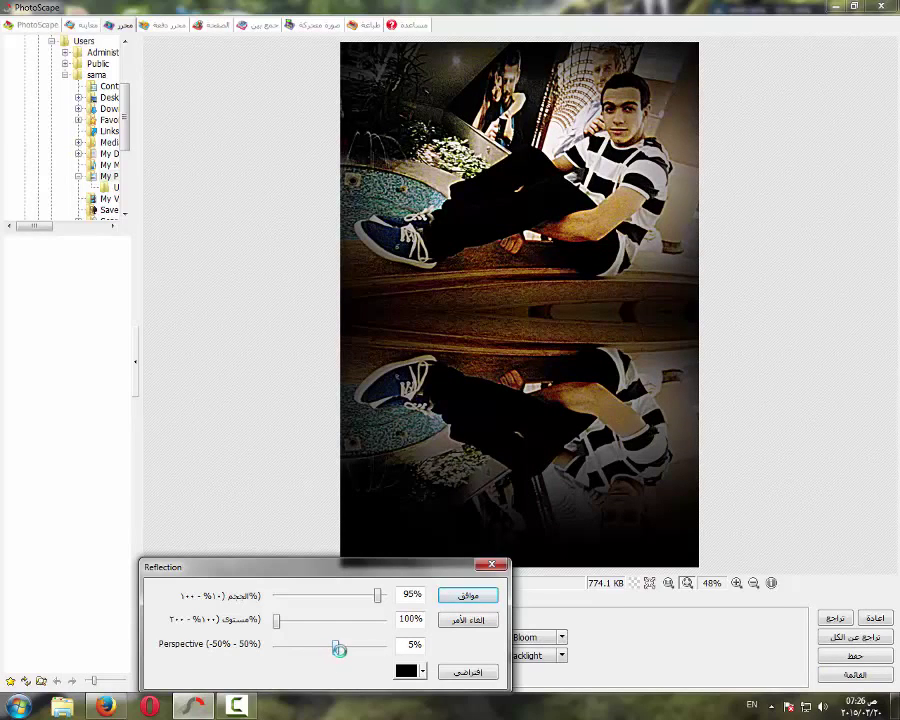
click(490, 597)
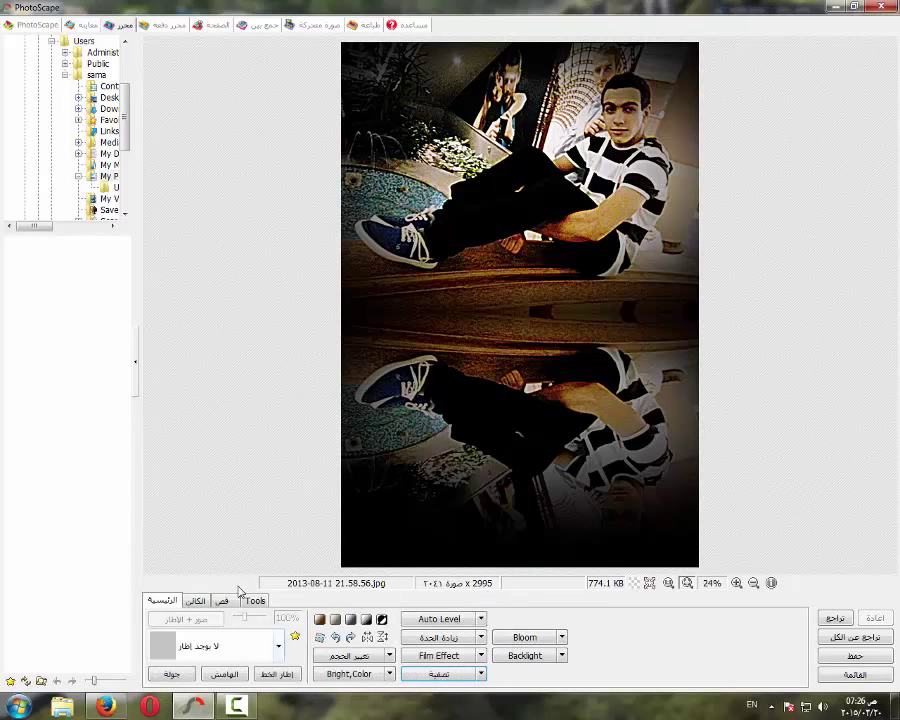
- Add a text object to the photo reading 'tfyutiutfuygfuygf7yug7'
click(196, 600)
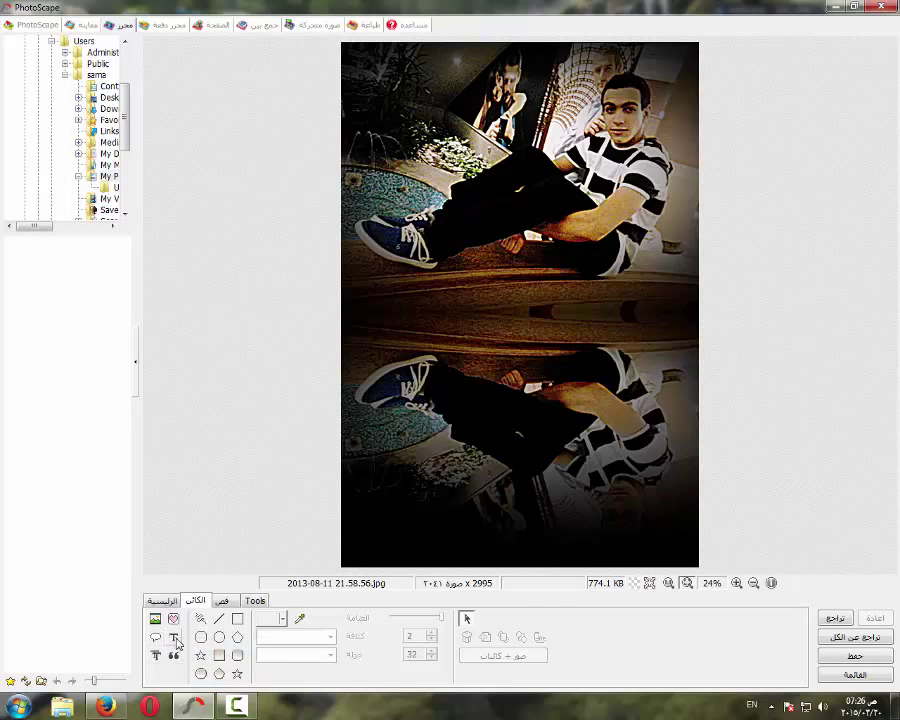
click(174, 638)
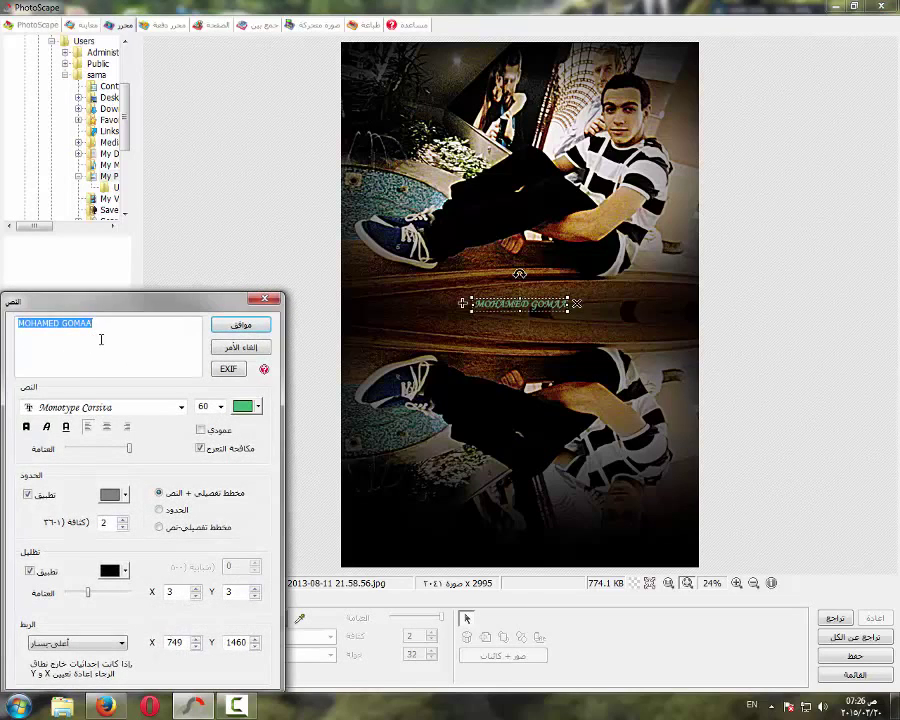
key(BackSpace)
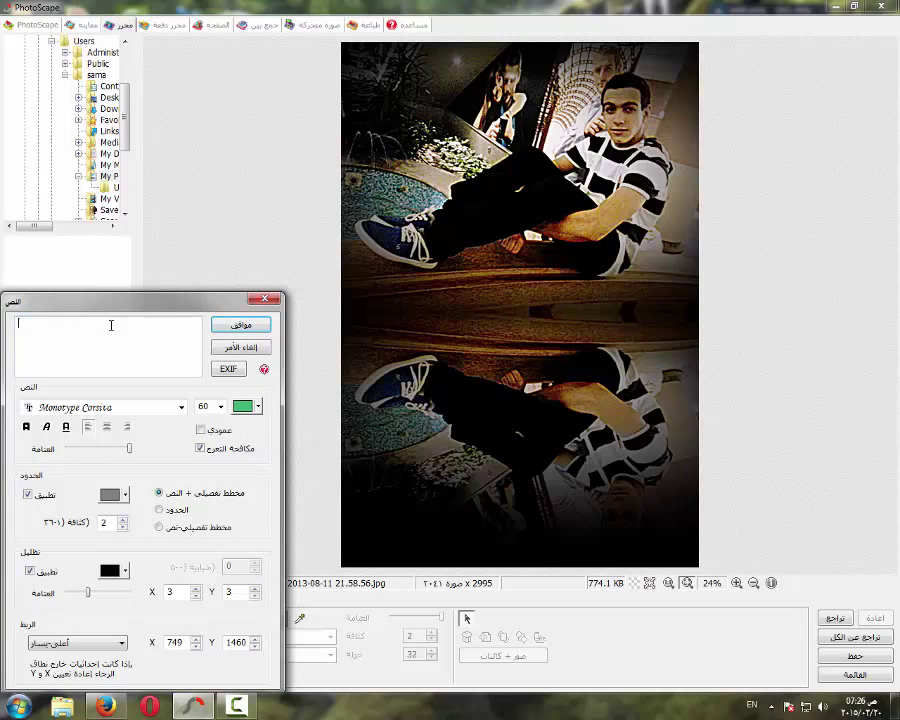
text(tf)
text(yutiutfuygfuygf7yug)
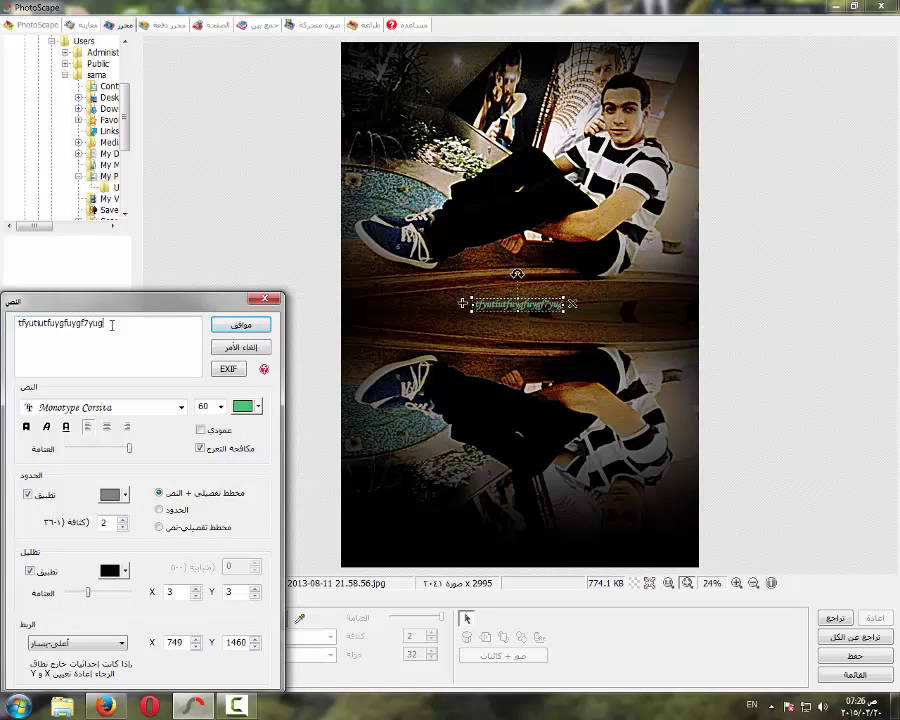
text(7)
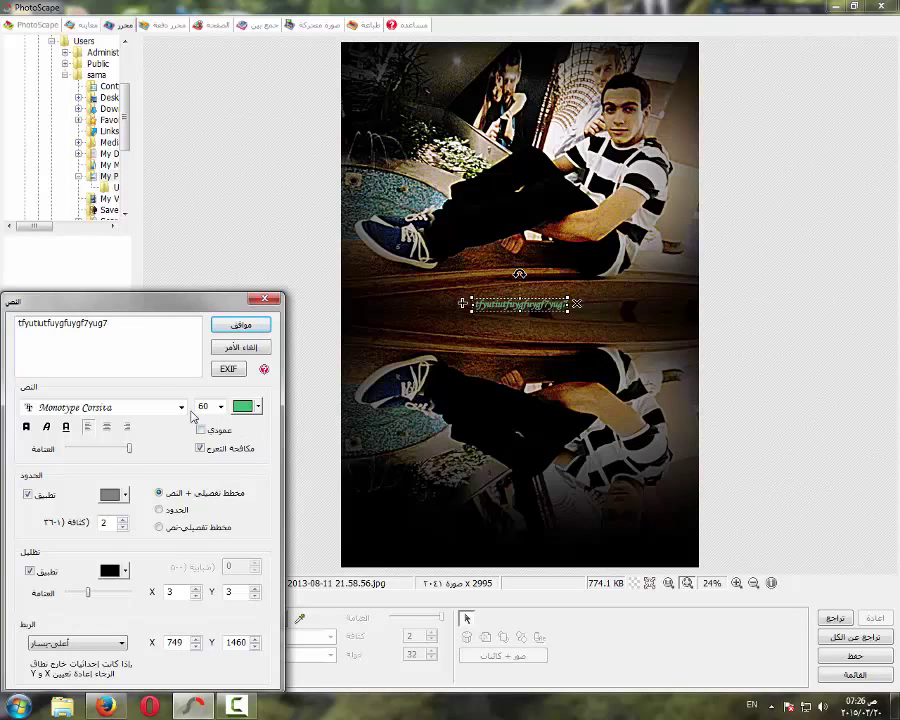
- Change the caption font from MV Boli to Palatino Linotype
click(182, 408)
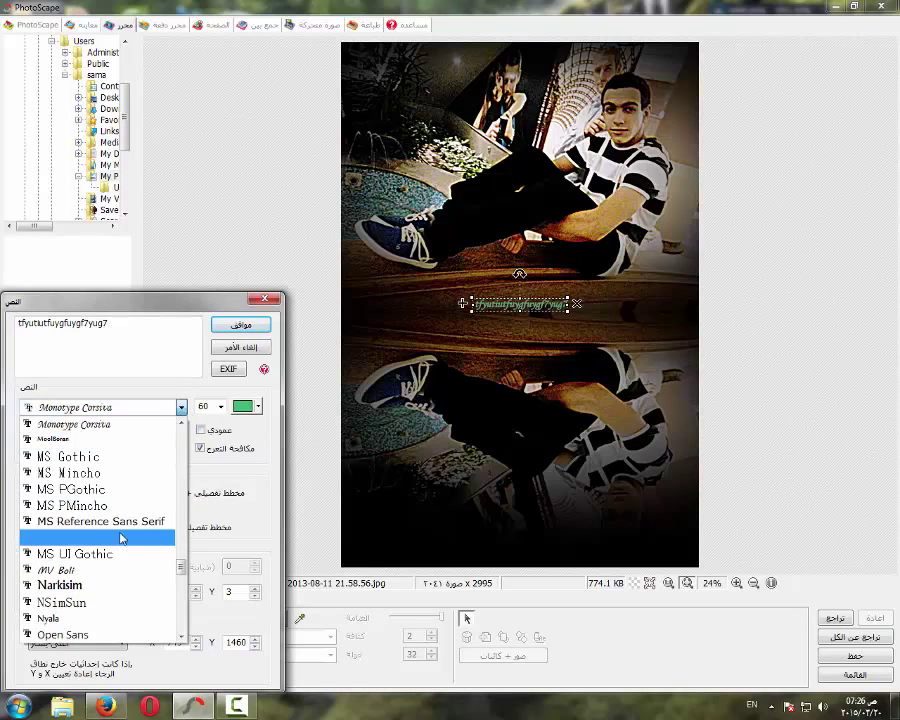
click(97, 570)
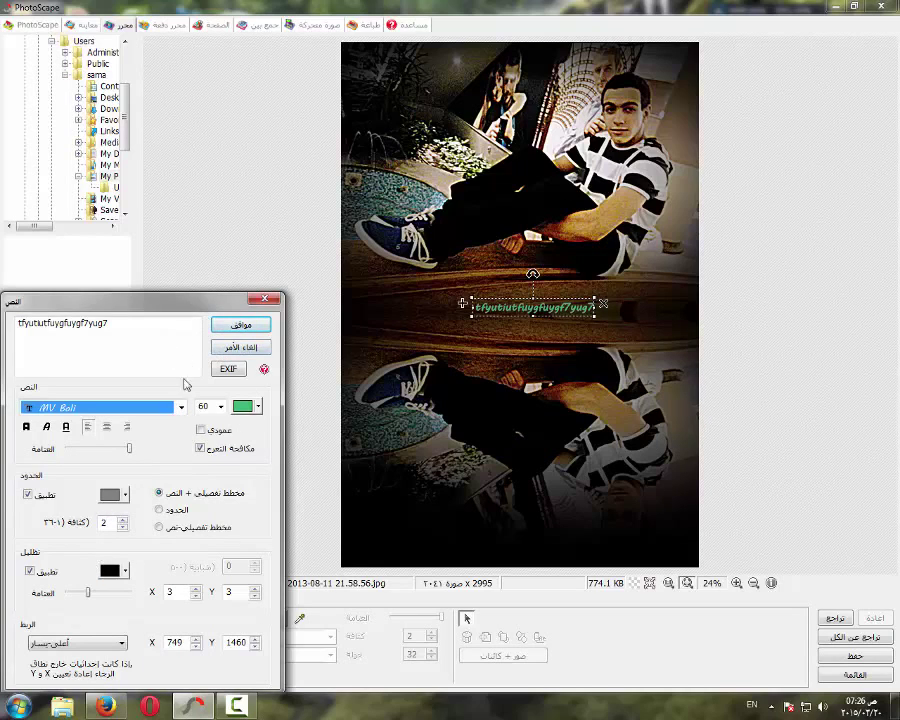
click(181, 407)
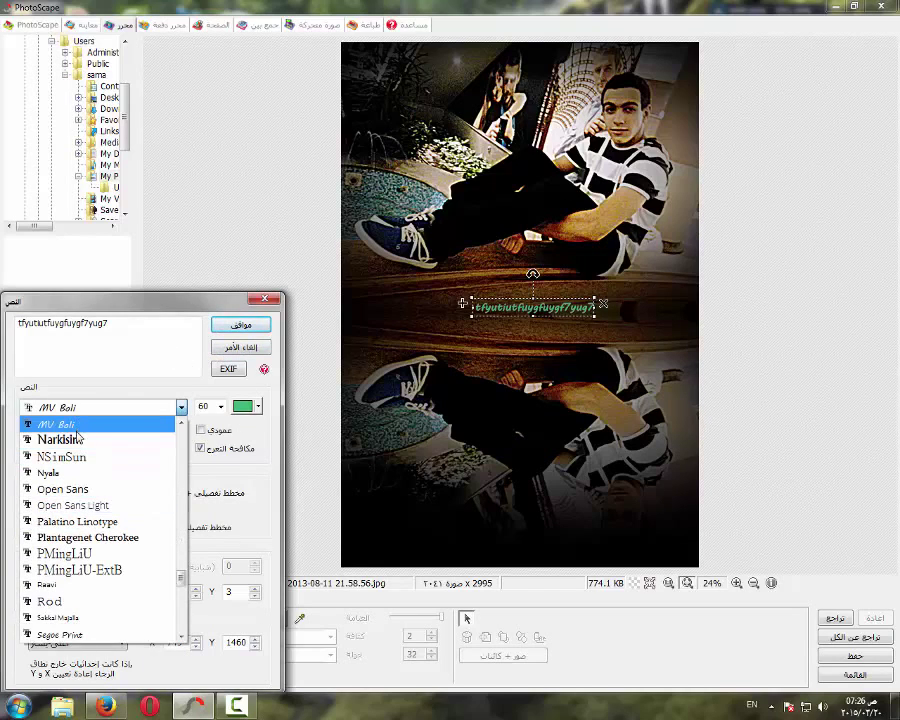
click(174, 410)
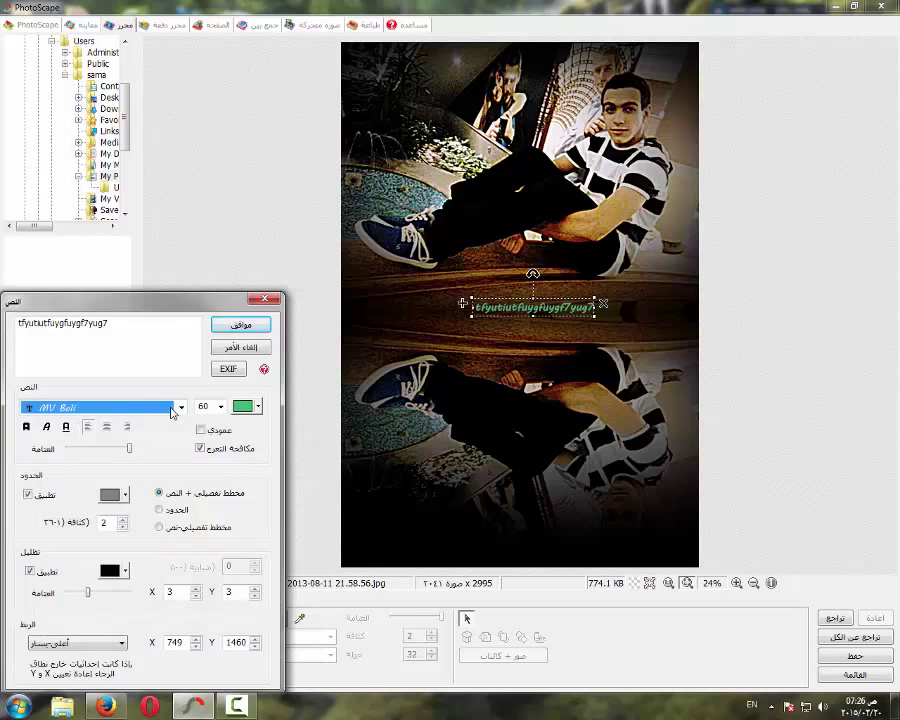
click(174, 410)
click(96, 518)
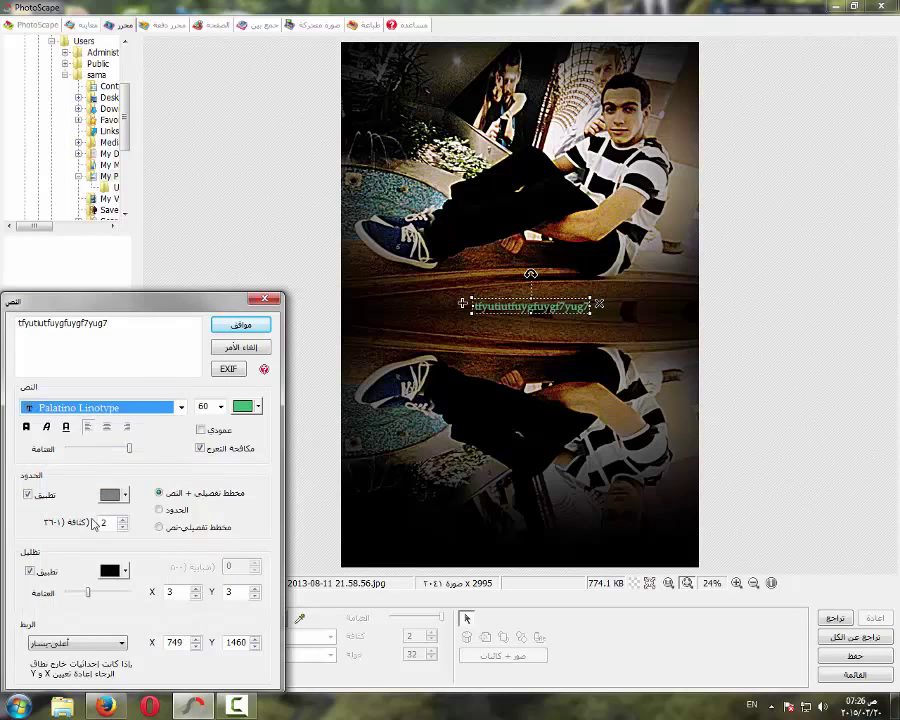
- Make the caption text dark green with a green outline
click(259, 406)
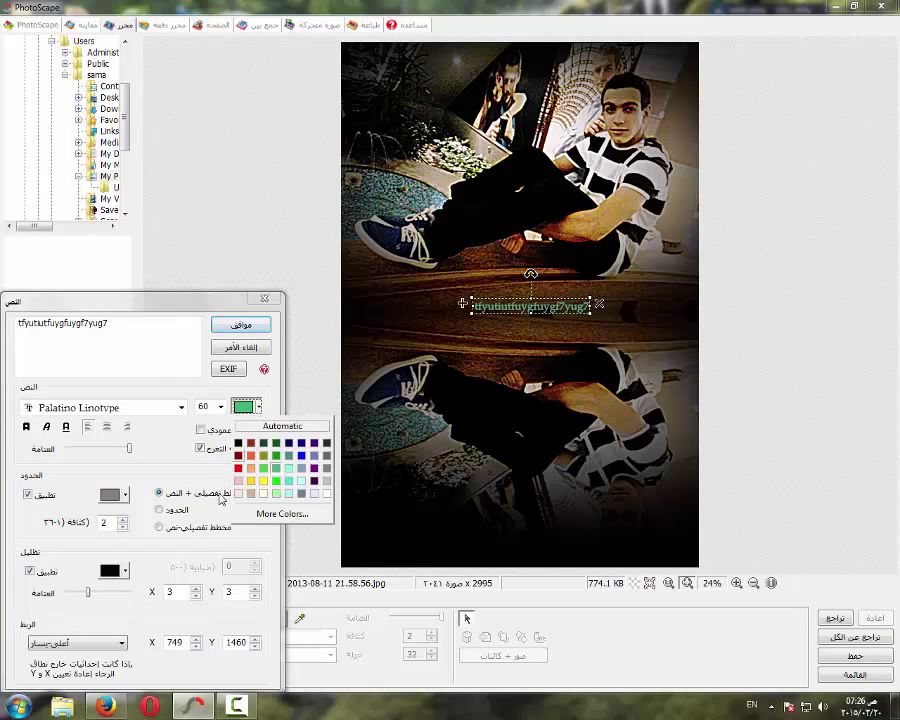
click(276, 443)
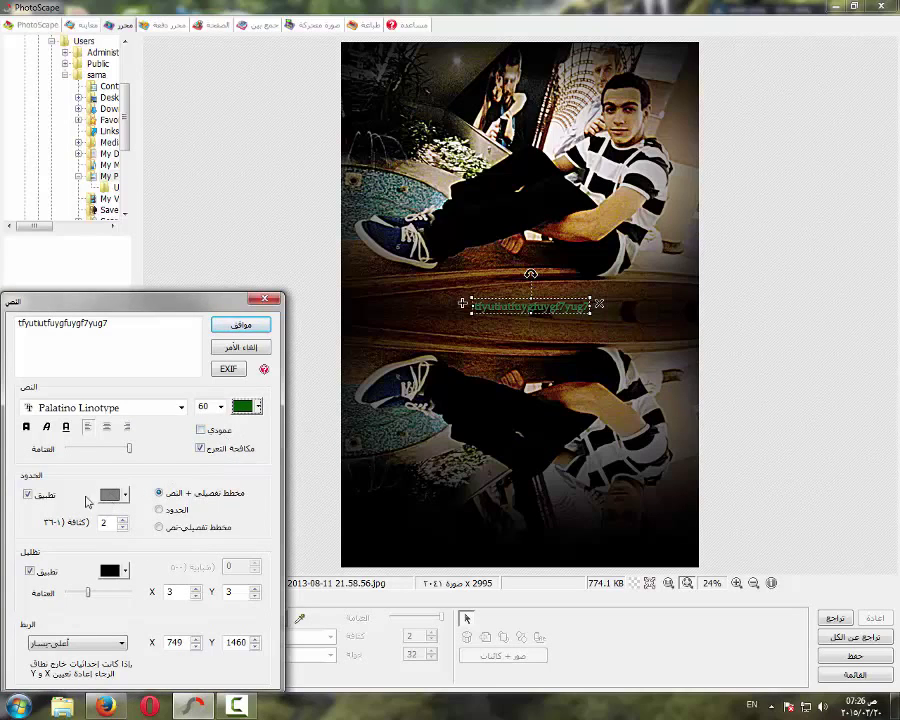
click(27, 494)
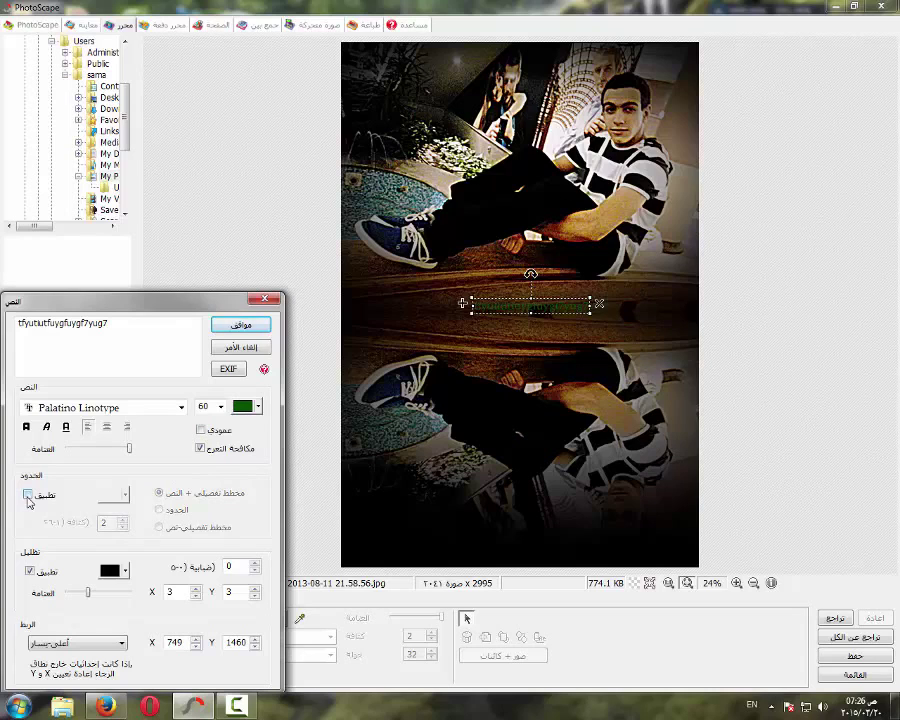
click(27, 494)
click(112, 494)
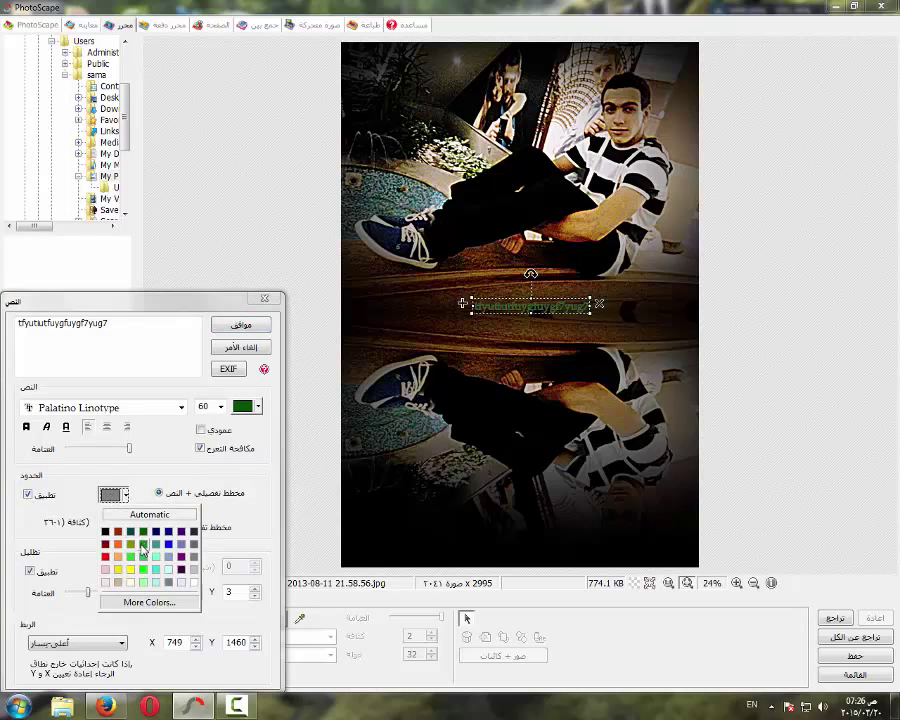
click(143, 545)
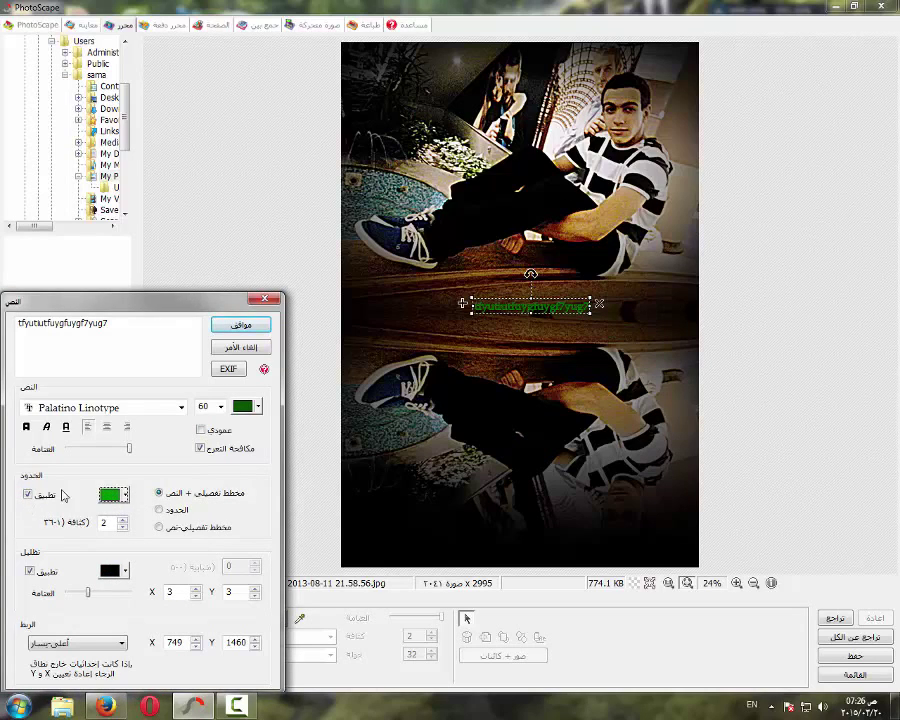
- Give the text a dark blue shadow, apply it, then undo it off the photo
click(110, 572)
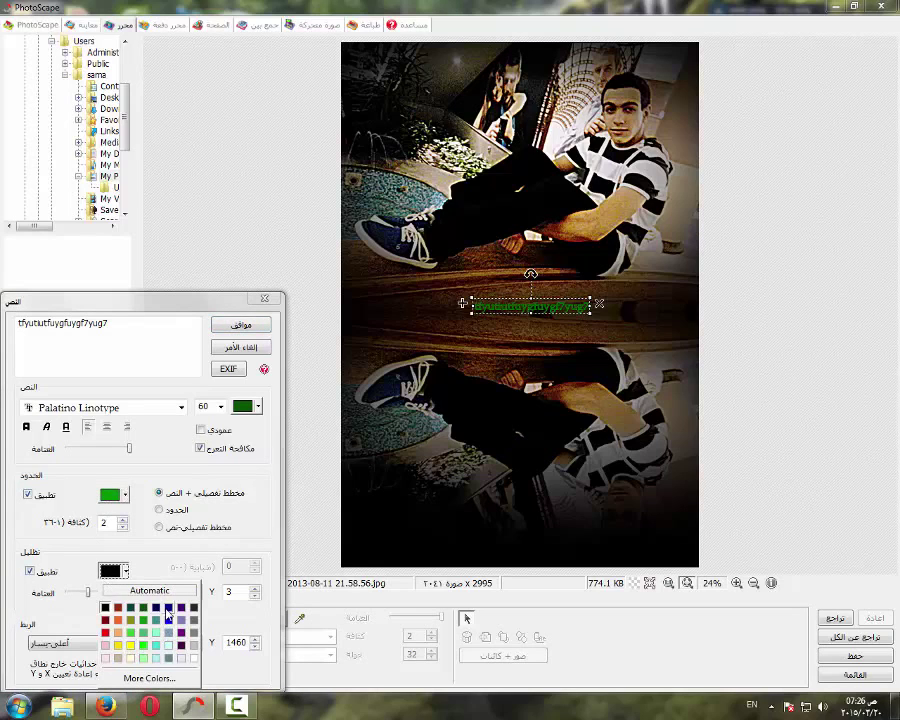
click(168, 612)
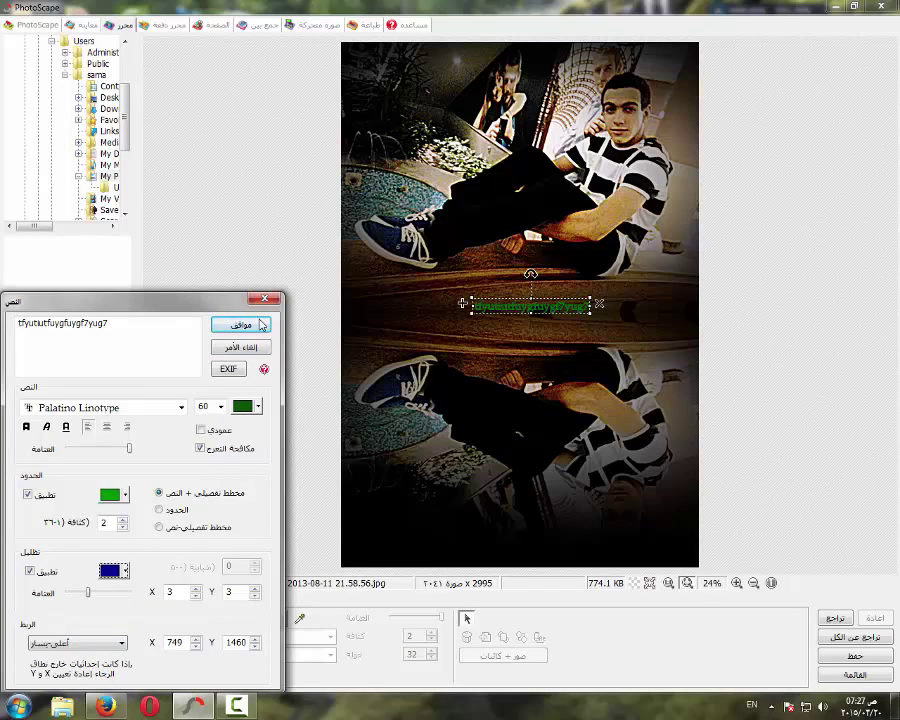
click(266, 300)
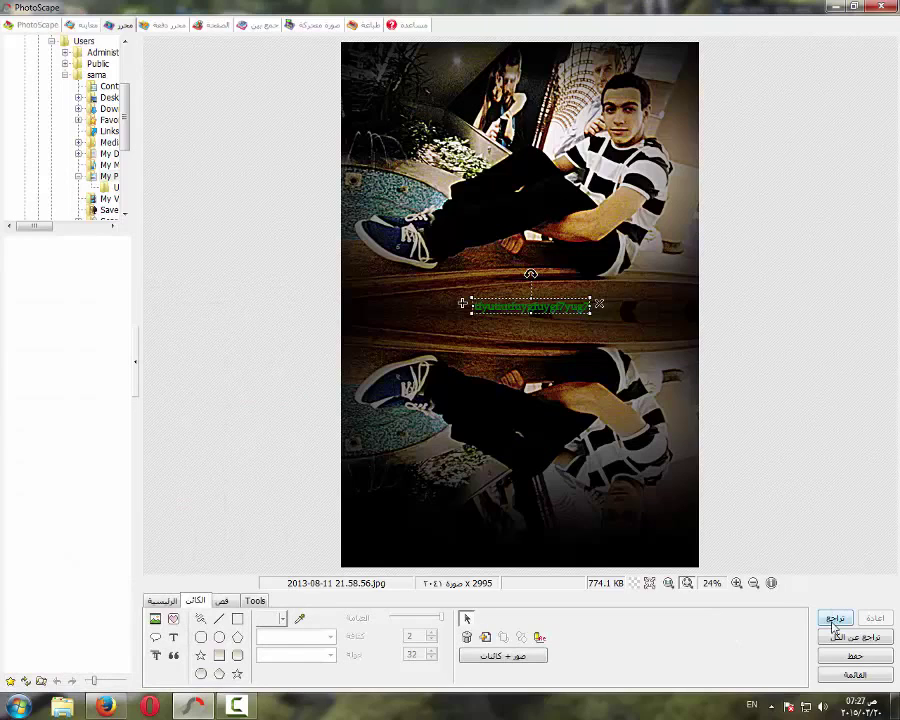
click(834, 620)
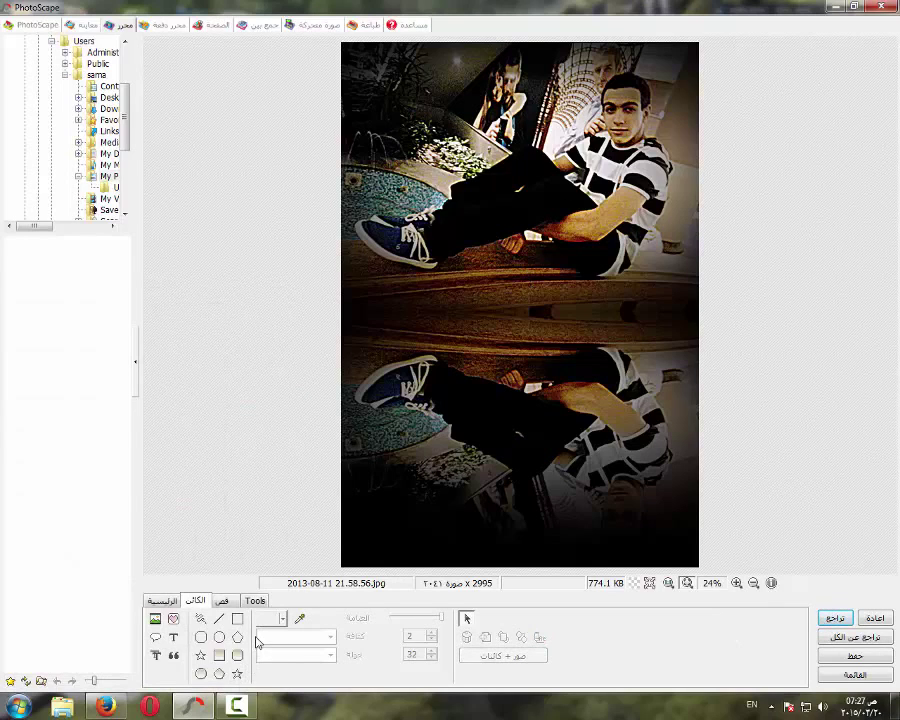
click(173, 656)
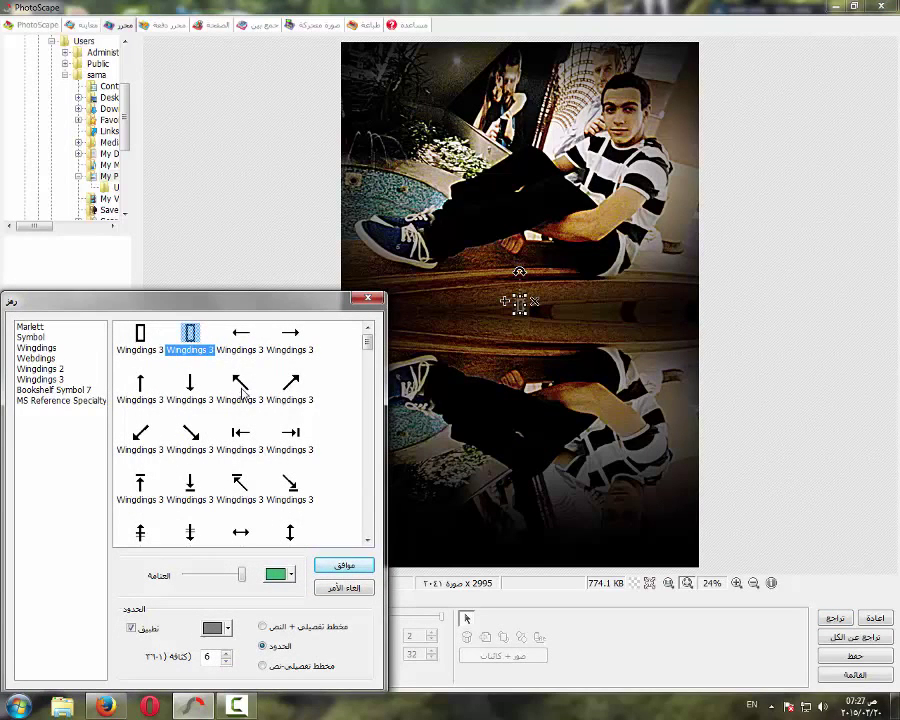
key(Escape)
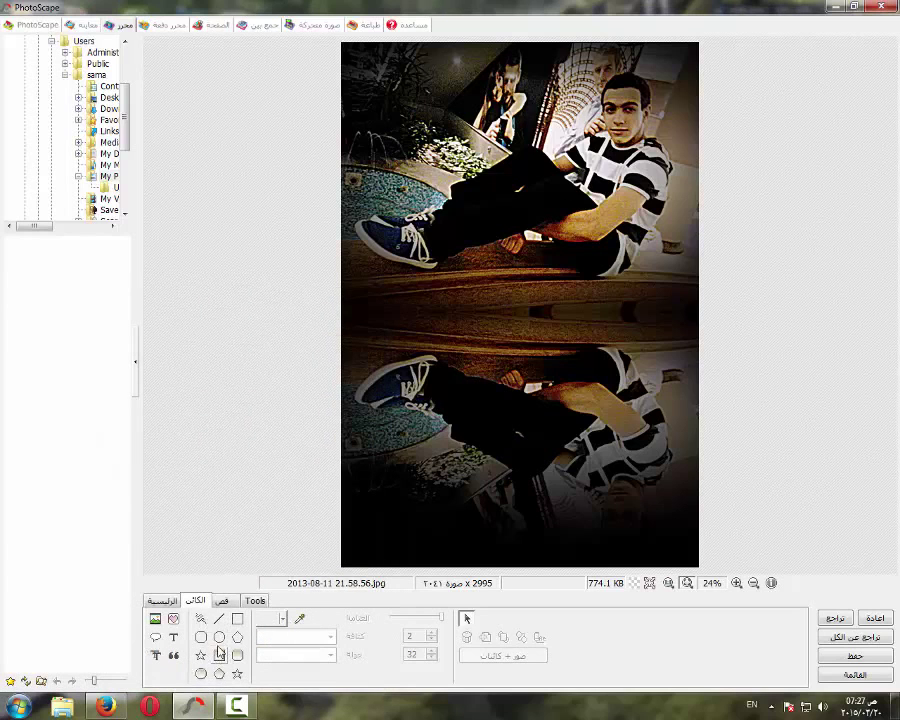
- Draw an original-ratio crop box around the man, then undo the mirrored reflection
click(223, 601)
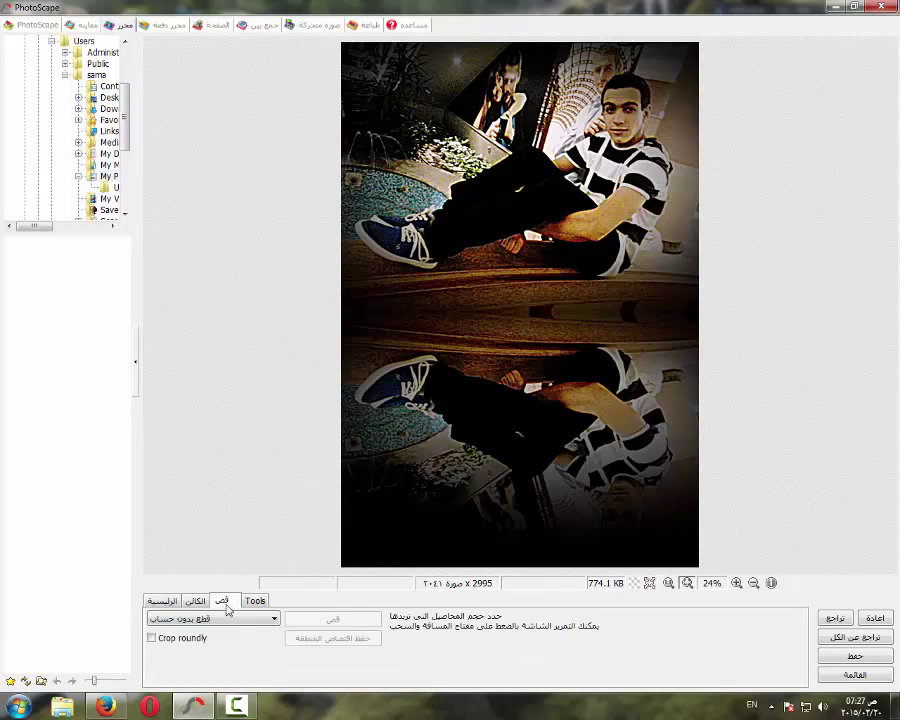
click(218, 620)
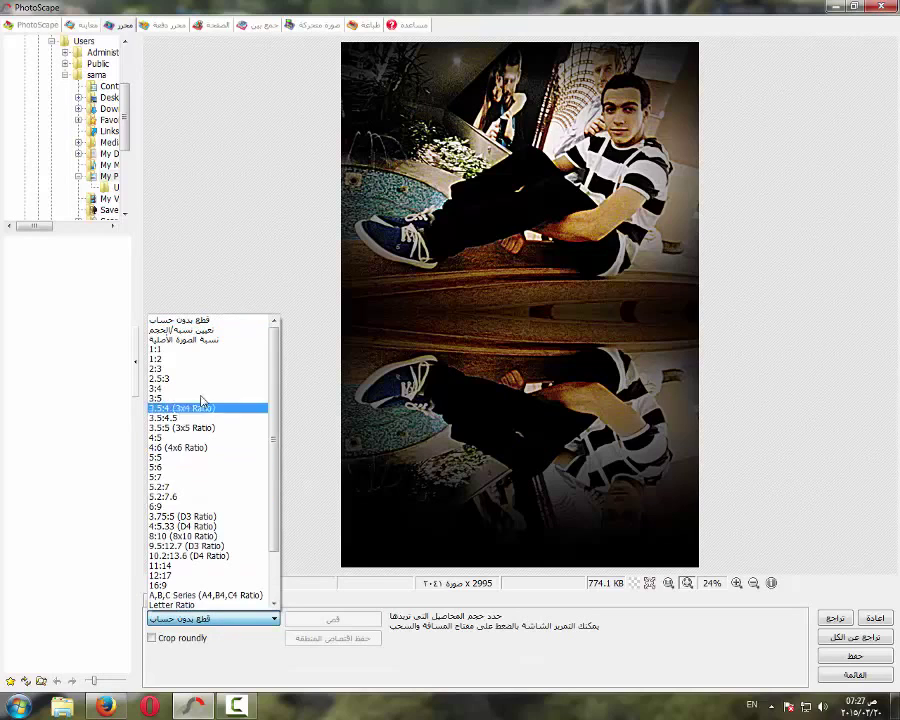
click(200, 339)
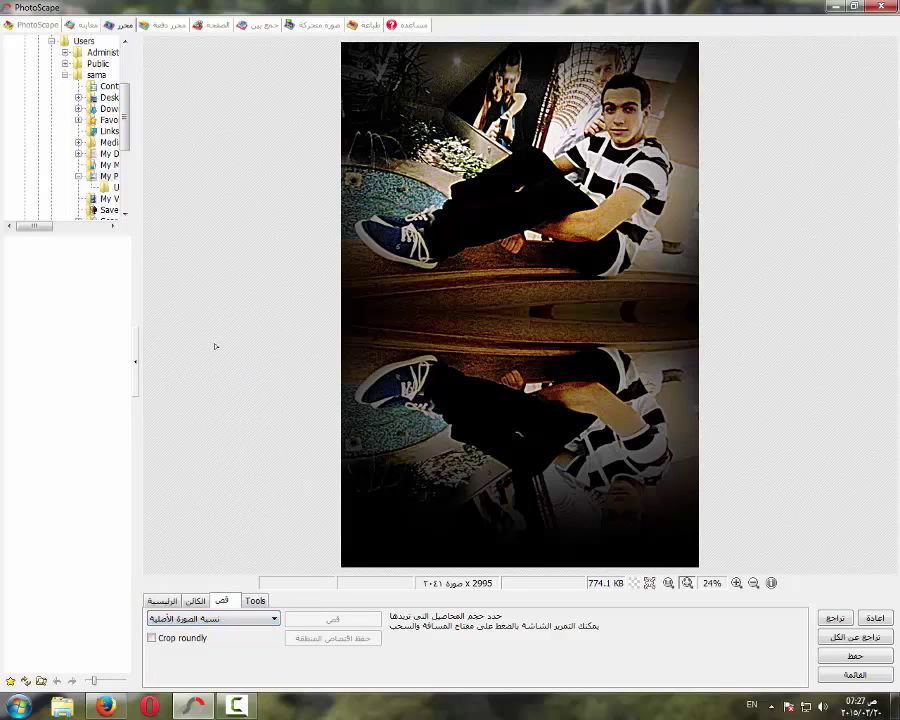
drag(572, 213, 405, 453)
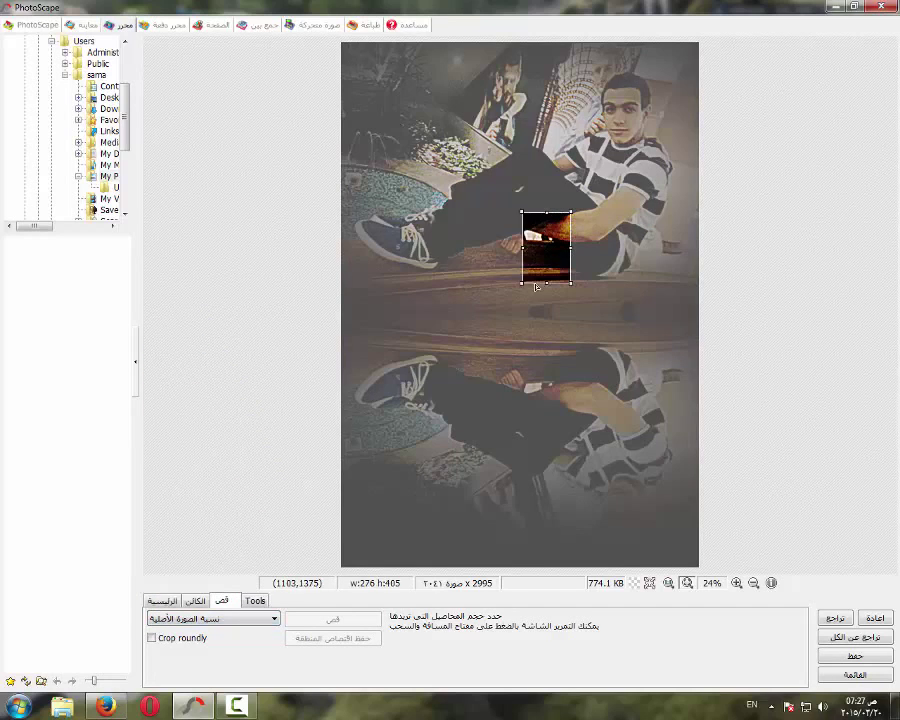
mouse_move(503, 311)
mouse_down()
mouse_move(601, 115)
mouse_move(616, 115)
mouse_up()
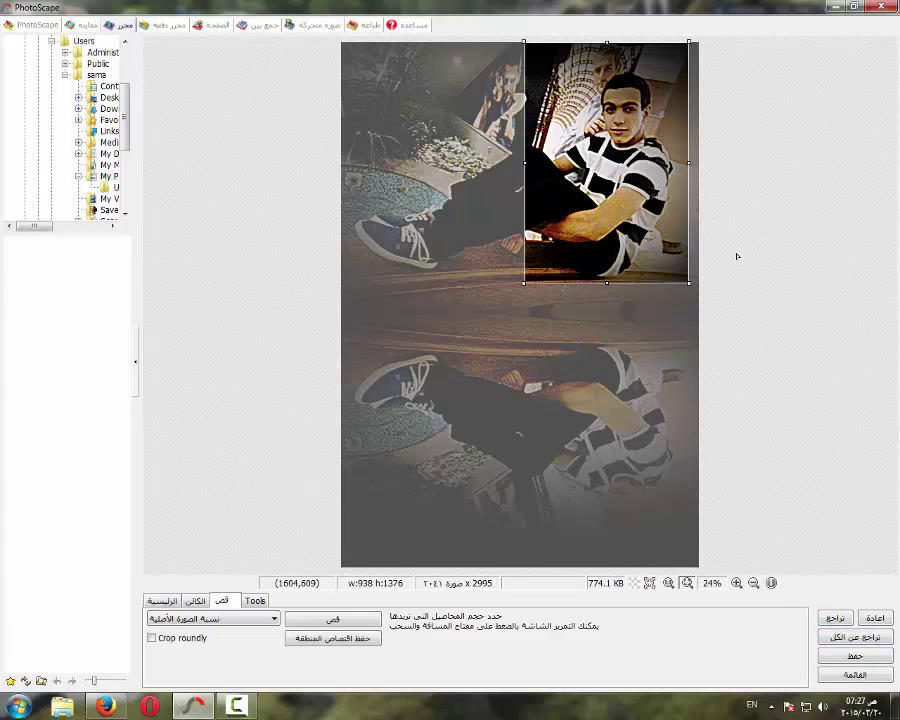
click(840, 620)
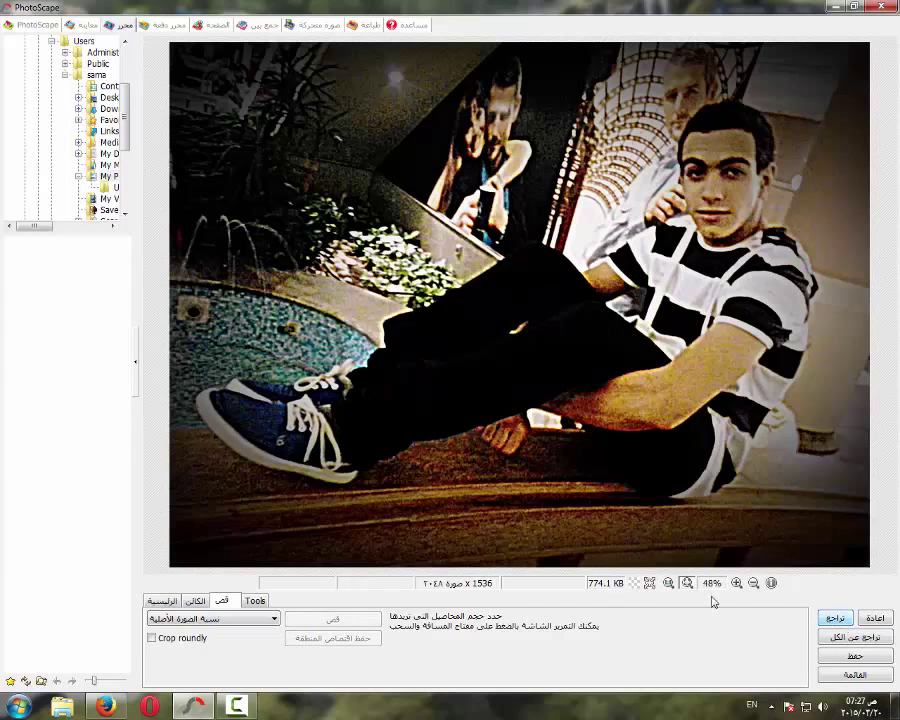
- Select the Red Eye tool, zoom to 100% and try red-eye fixes near the eye
click(255, 601)
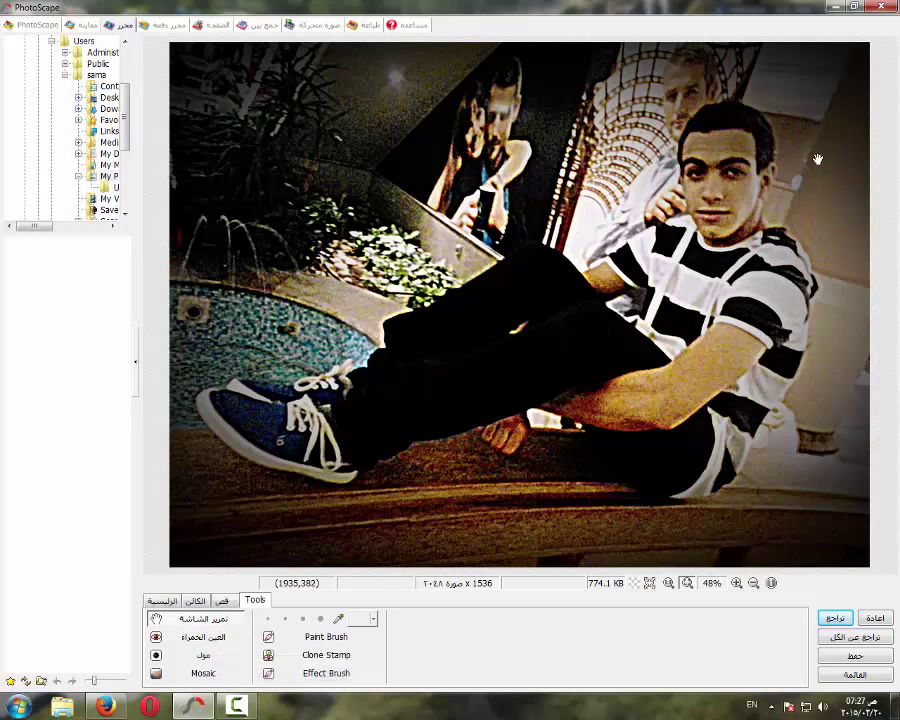
click(211, 640)
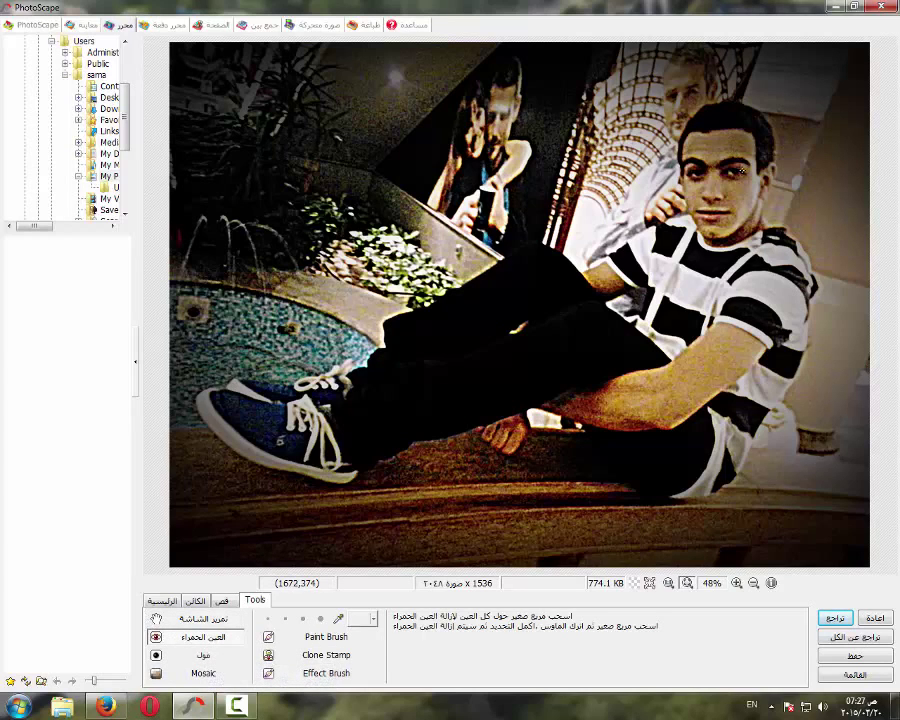
drag(741, 170, 727, 196)
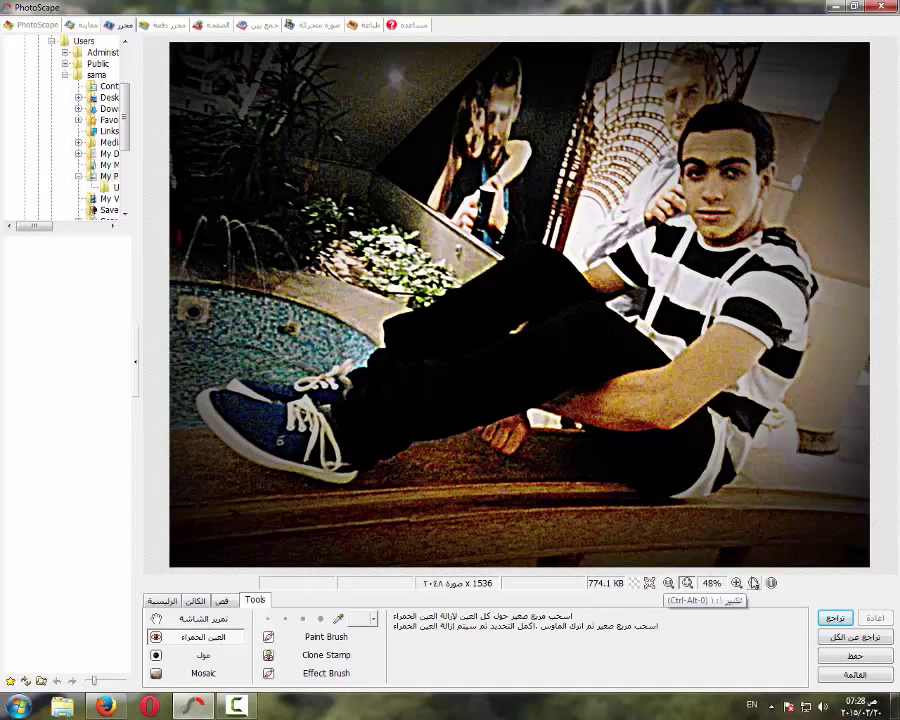
click(737, 583)
click(737, 583)
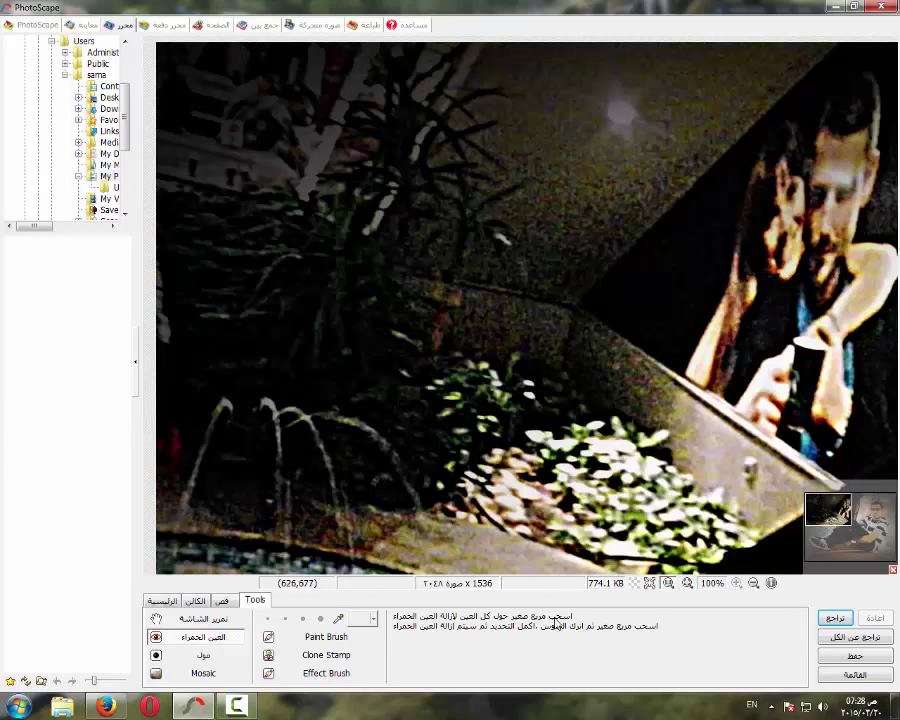
click(830, 619)
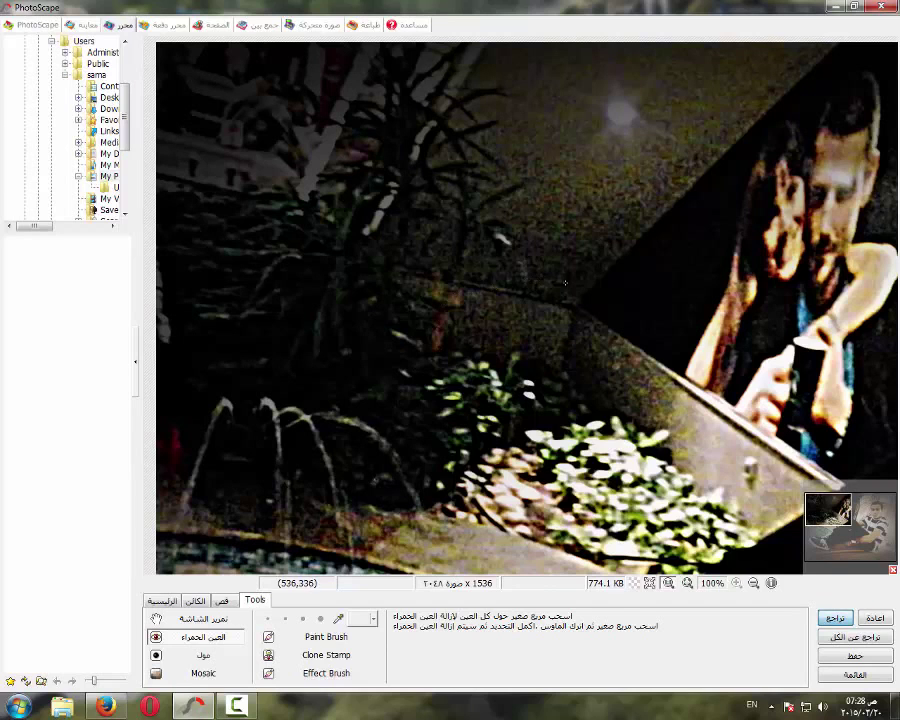
drag(565, 286, 292, 300)
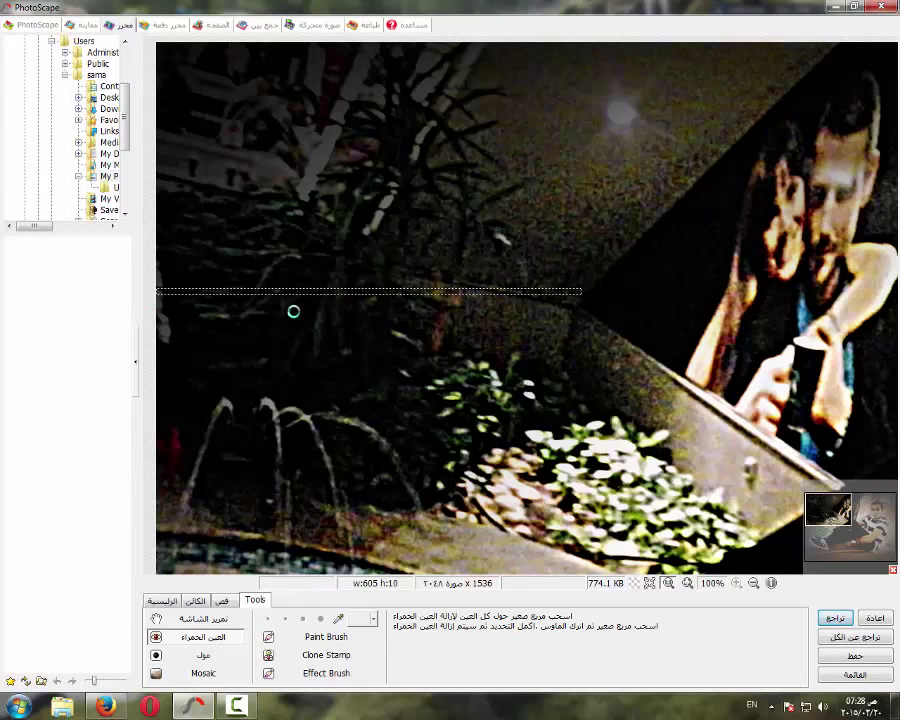
- Pan to the man's face and remove red eye from his right eye
click(215, 619)
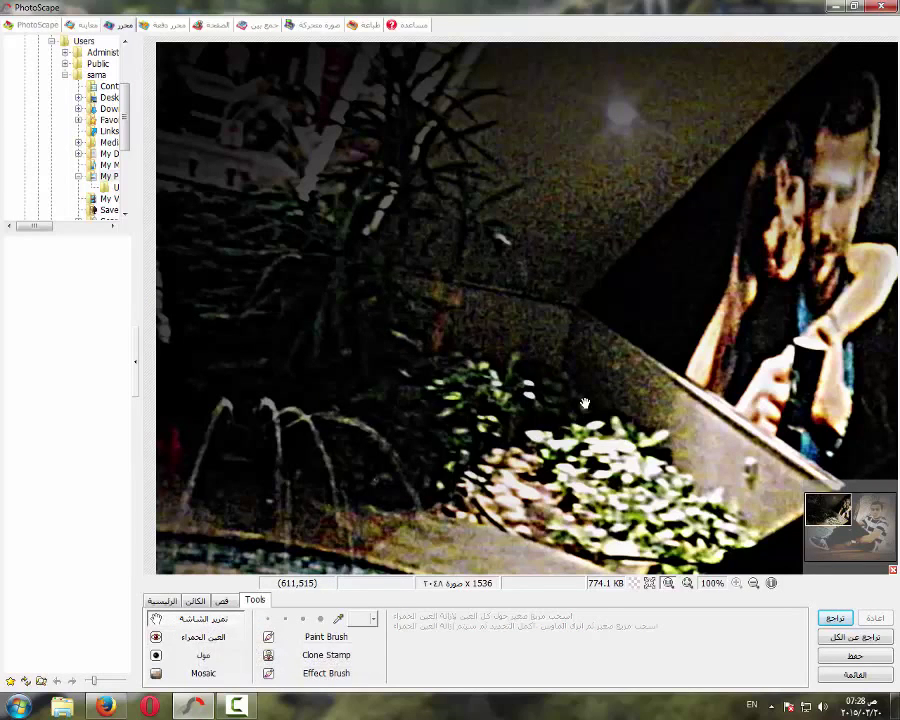
mouse_move(585, 403)
mouse_down()
mouse_move(205, 410)
mouse_move(390, 398)
mouse_move(400, 375)
mouse_up()
drag(600, 370, 430, 376)
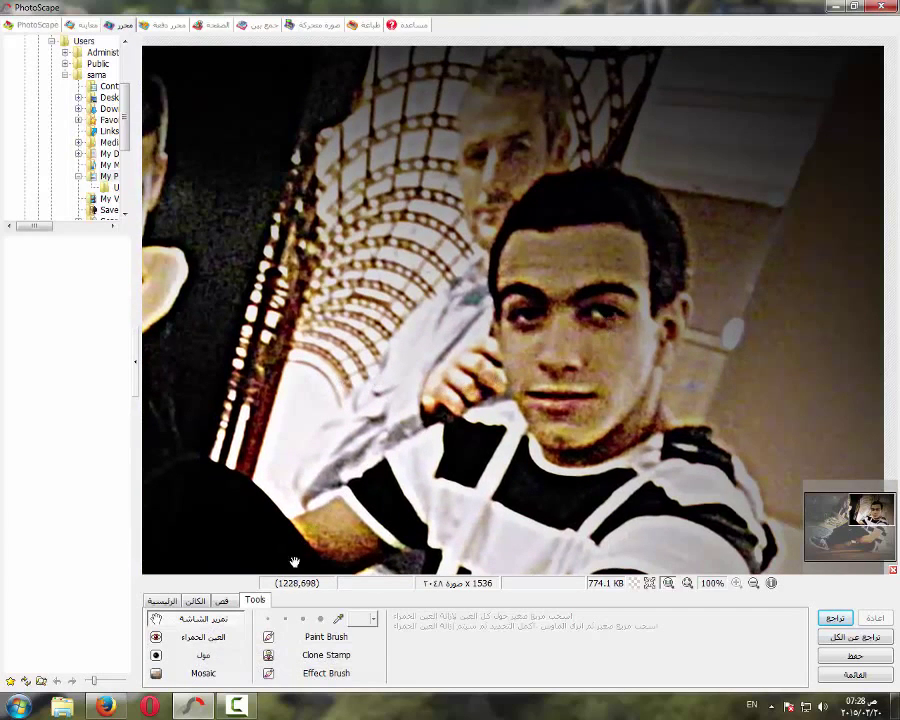
click(203, 637)
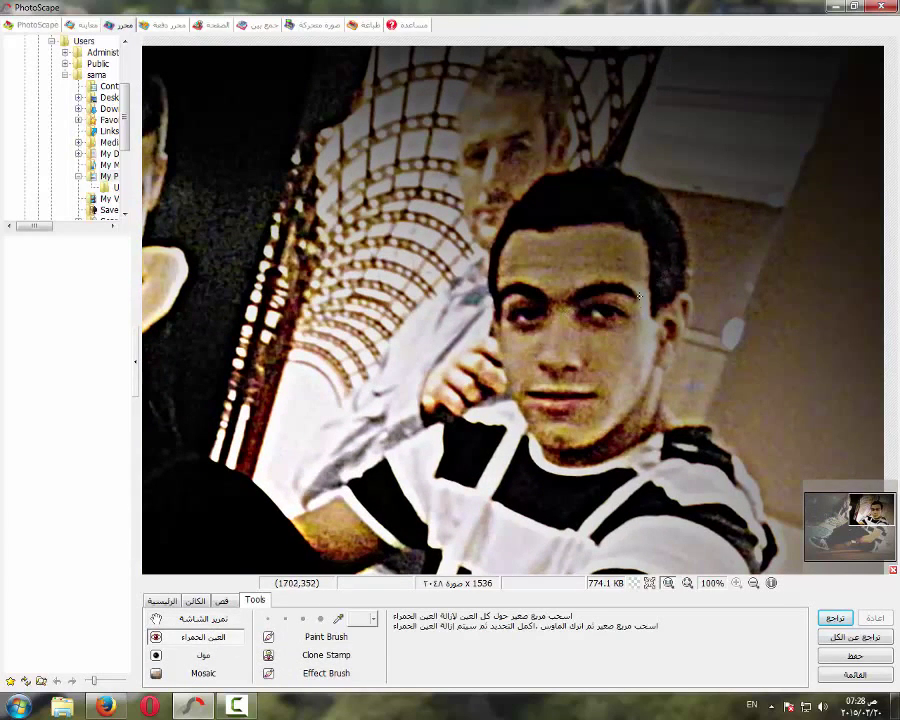
mouse_move(620, 316)
mouse_down()
mouse_move(598, 307)
mouse_move(610, 320)
mouse_move(602, 314)
mouse_up()
- Choose an Effect Brush effect and paint it over the forehead, chin, left eye and hairline
click(201, 655)
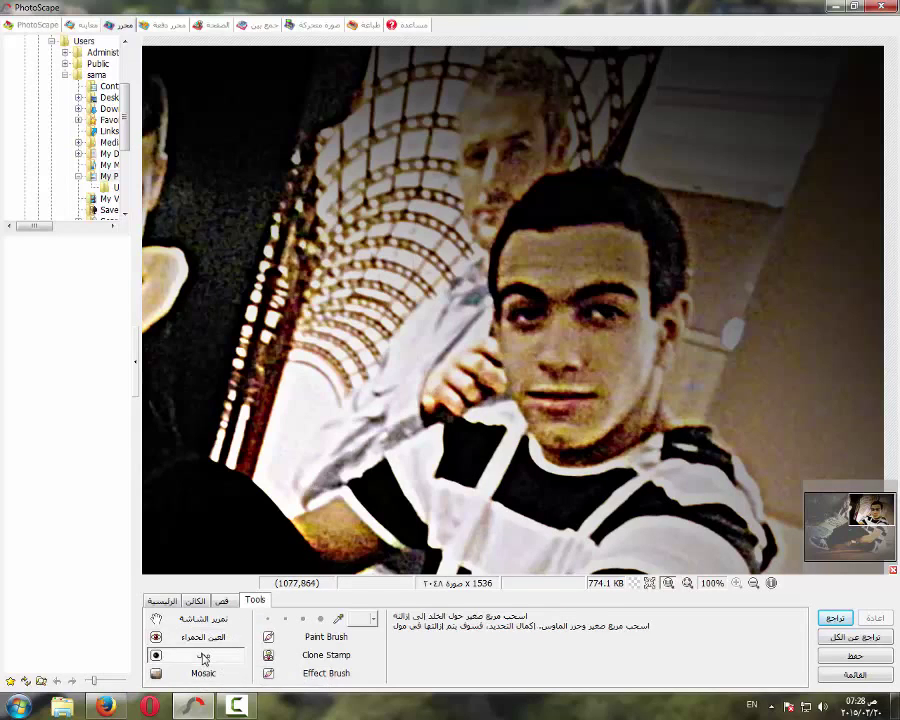
click(305, 673)
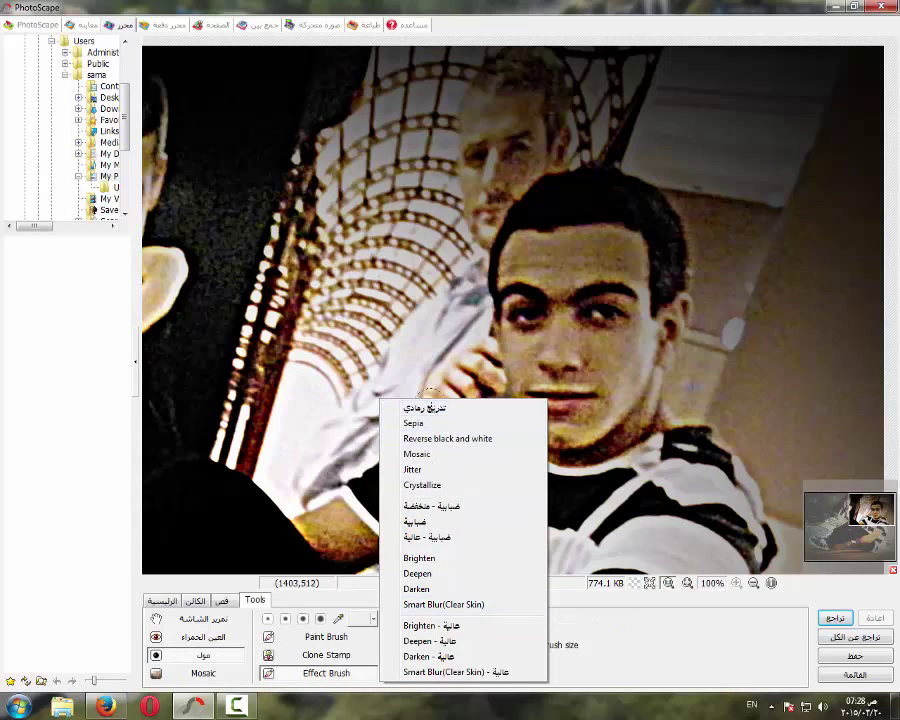
click(441, 421)
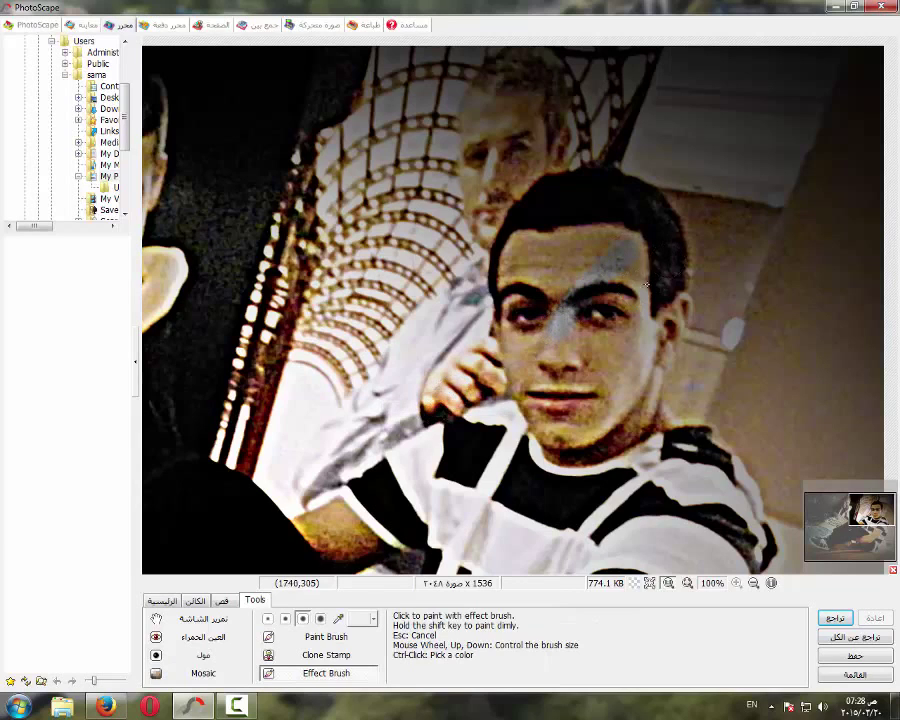
drag(633, 258, 653, 283)
drag(565, 427, 543, 417)
drag(530, 340, 520, 318)
drag(586, 232, 531, 222)
- Save 2013-08-11 21.58.56.jpg to the Desktop folder and minimize PhotoScape
click(825, 655)
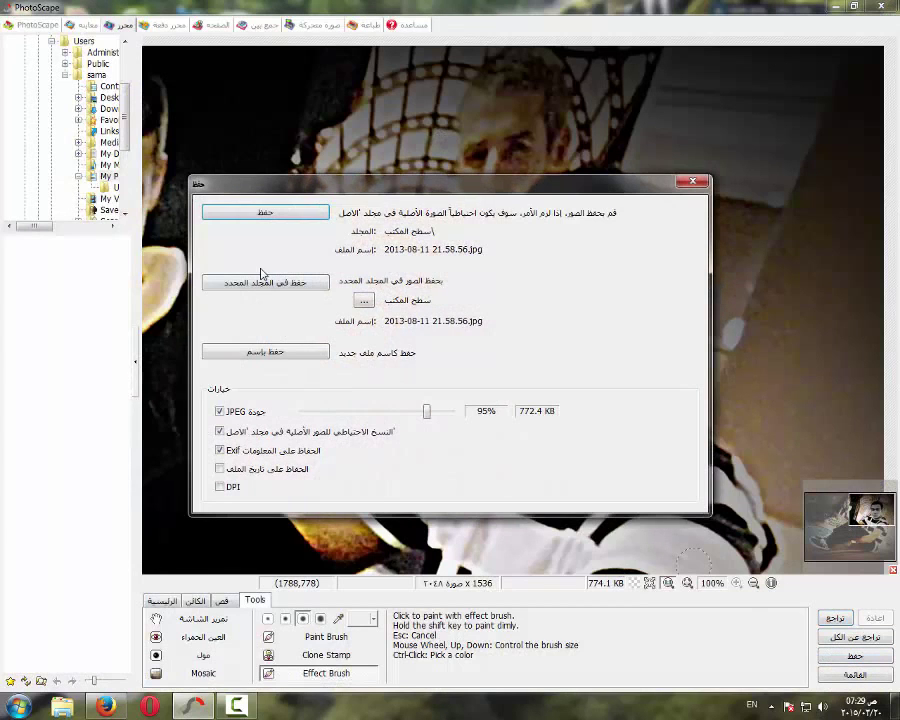
click(364, 301)
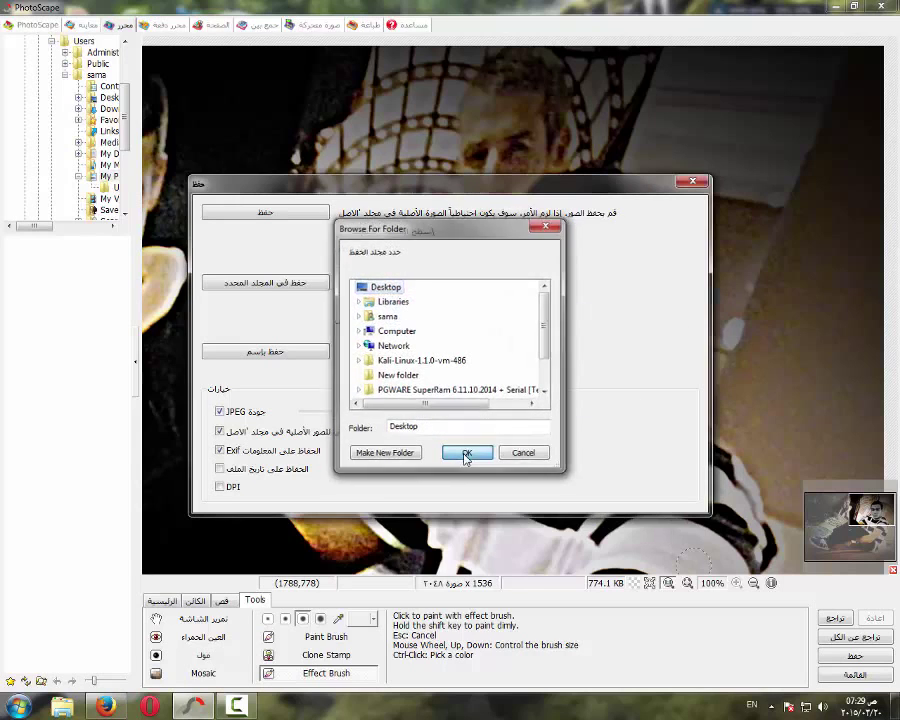
click(466, 456)
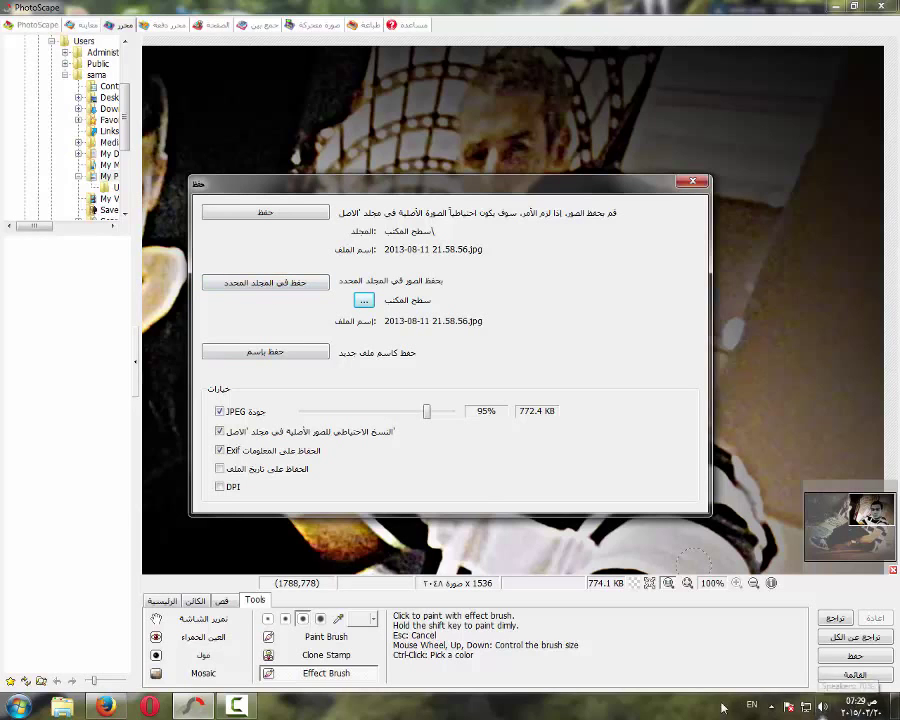
click(238, 707)
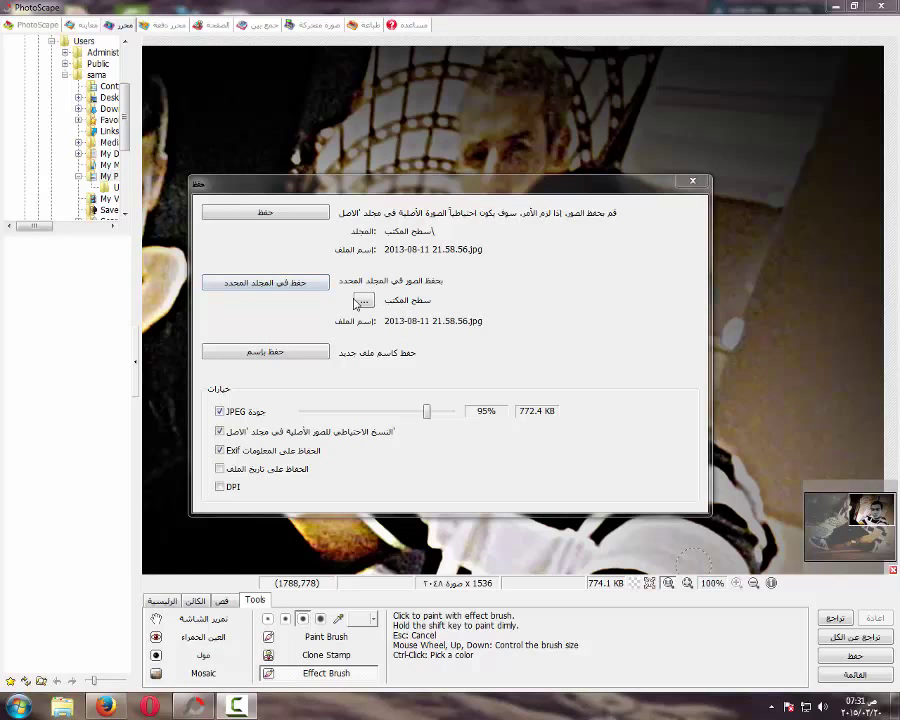
click(297, 292)
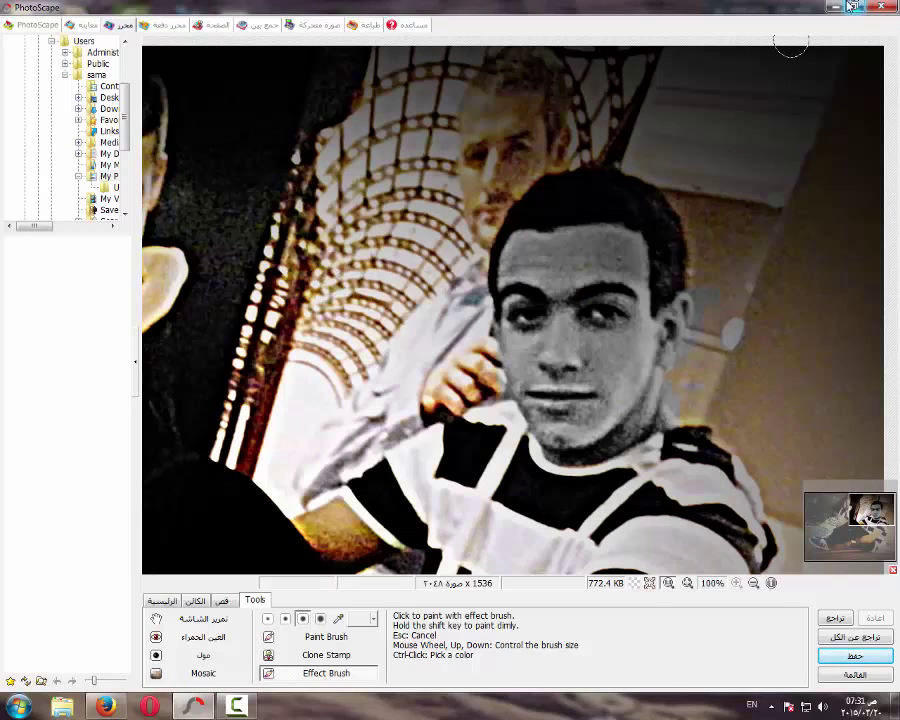
click(835, 8)
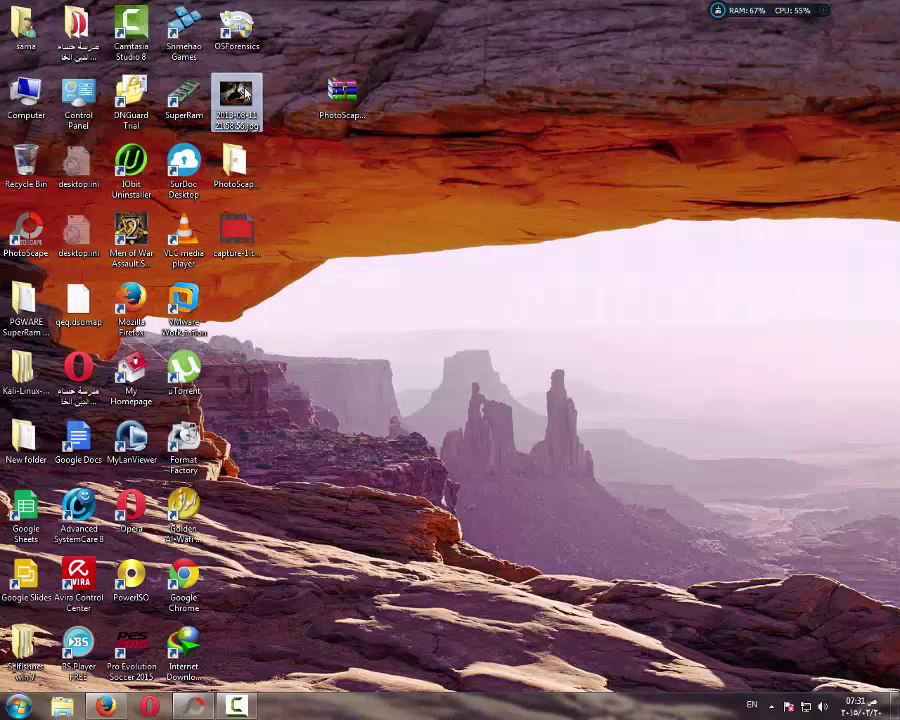
mouse_move(236, 97)
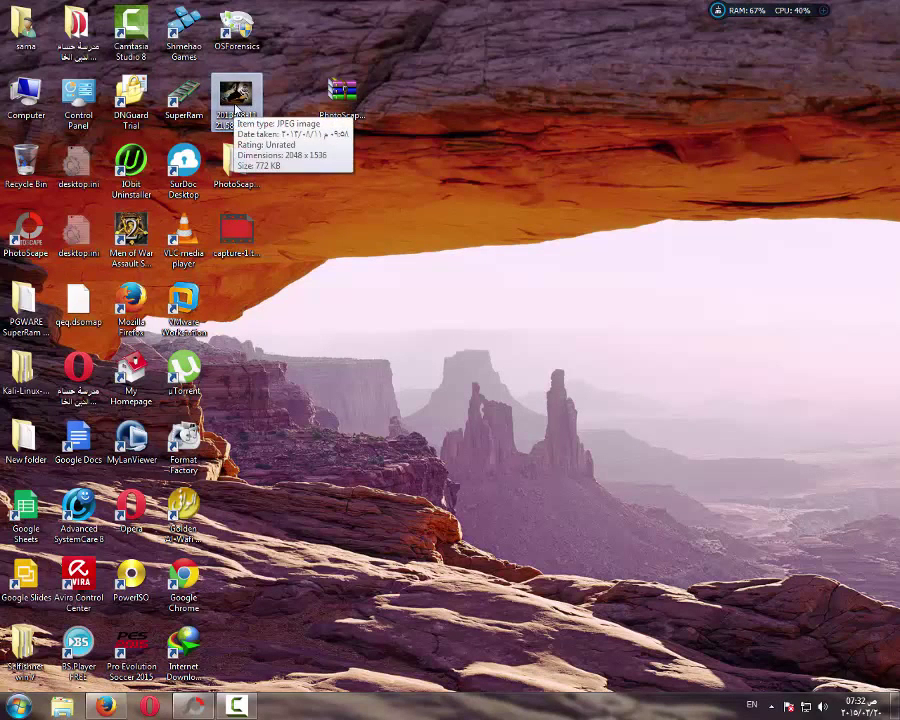
double_click(236, 98)
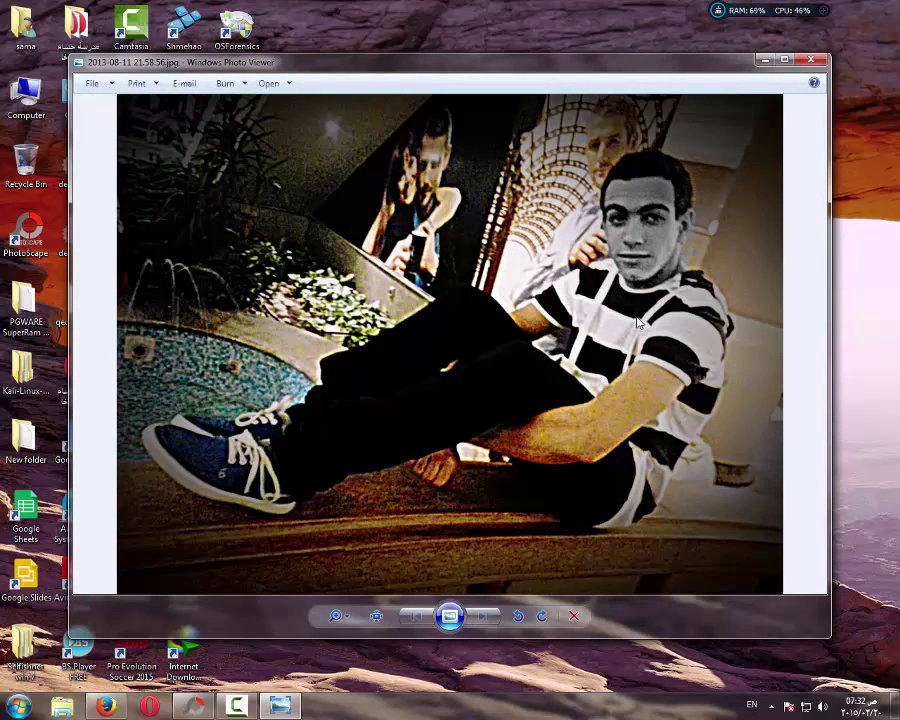
click(810, 60)
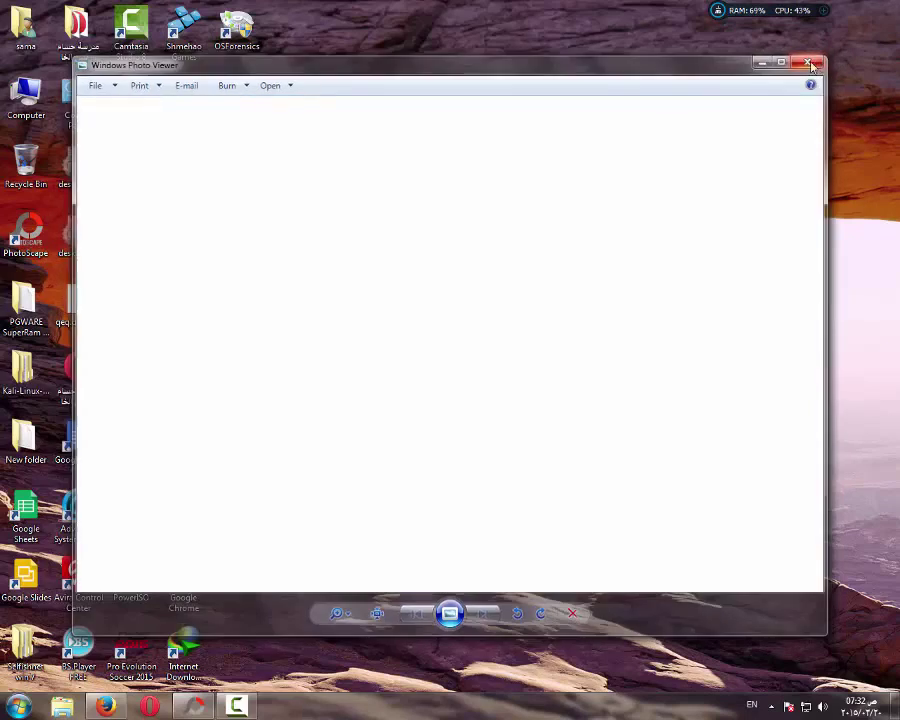
- Restore PhotoScape, switch to Batch Editor and un-maximize the window beside the desktop photo
click(193, 706)
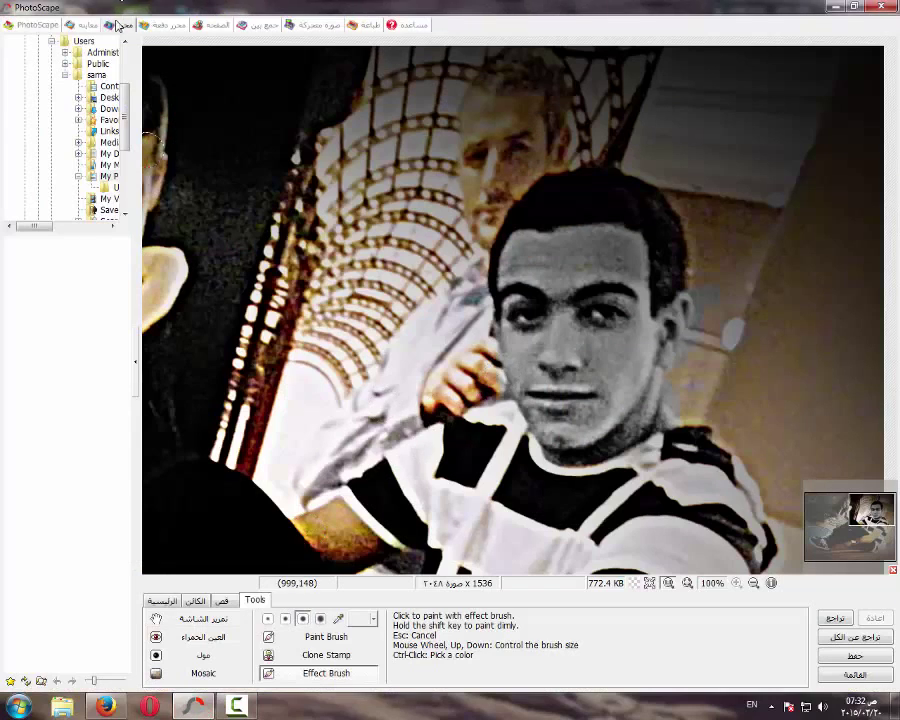
click(160, 25)
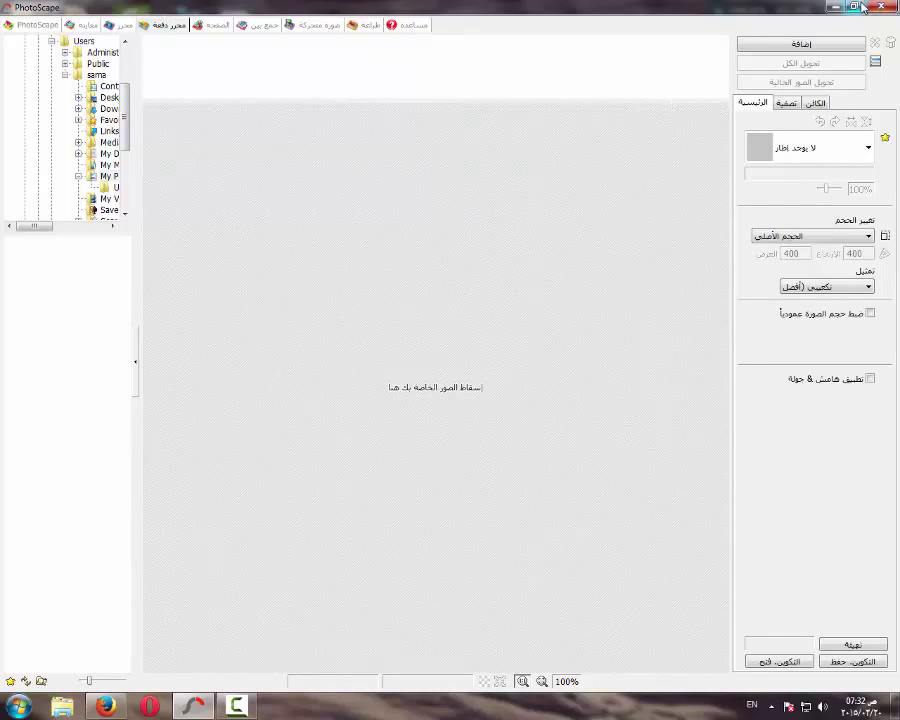
double_click(610, 6)
drag(236, 97, 333, 165)
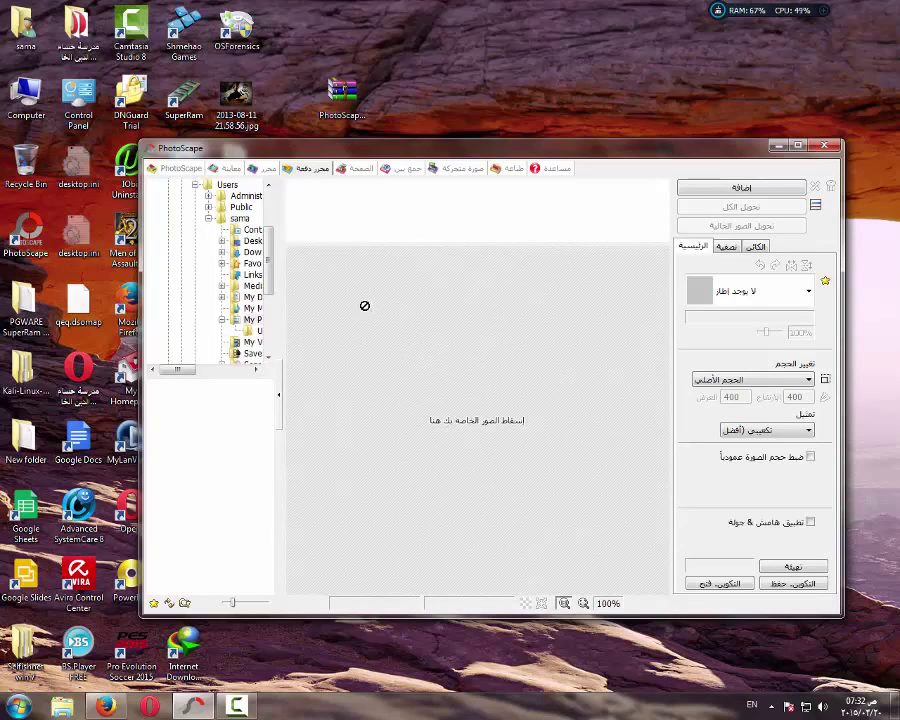
- In Page, drop the saved photo into the three cells of the default layout
click(361, 168)
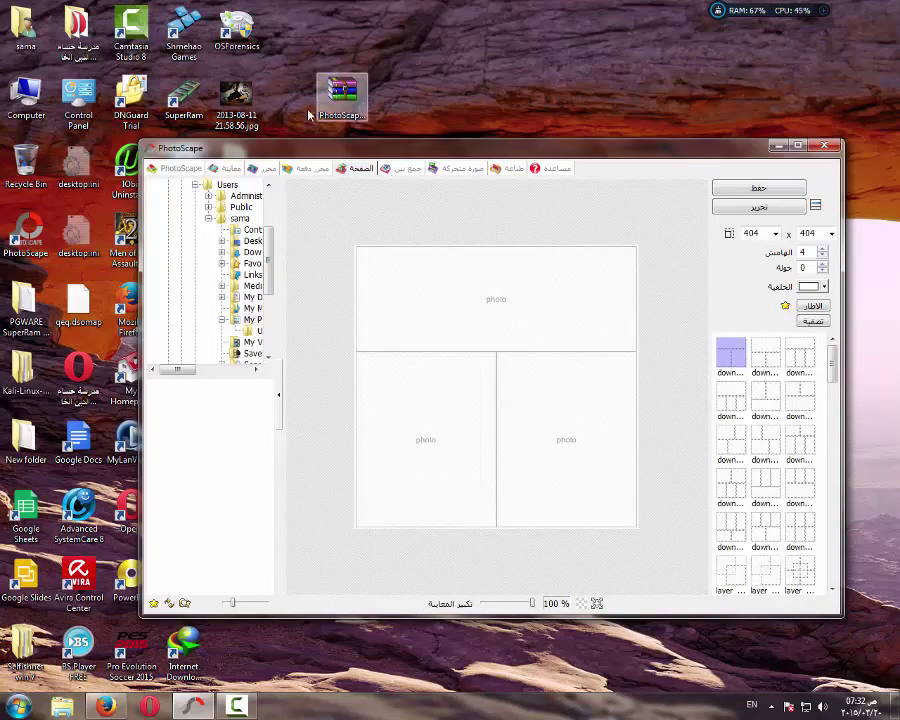
drag(236, 97, 492, 291)
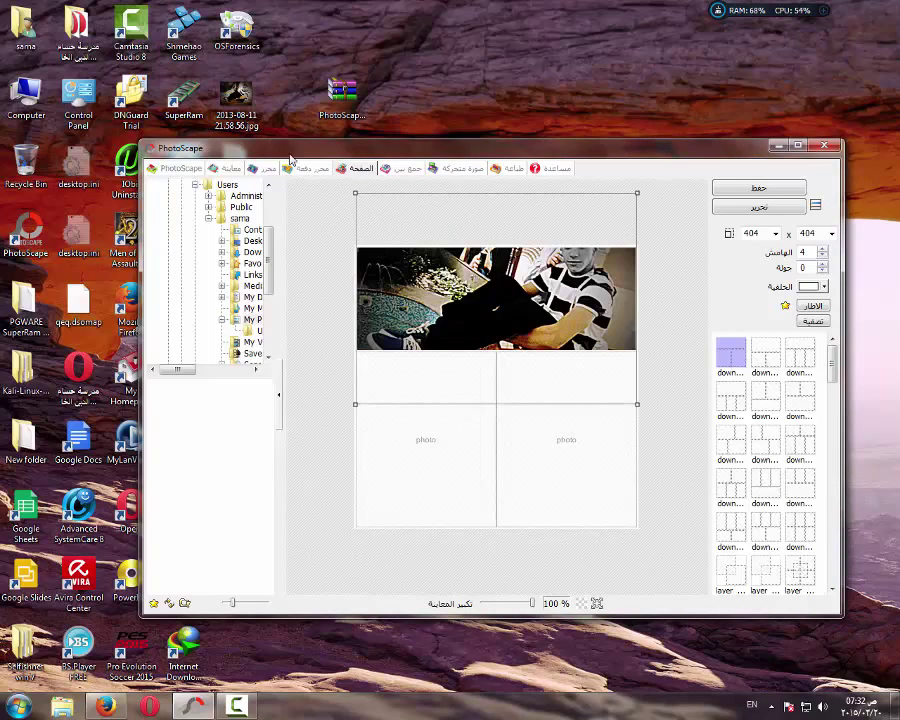
drag(236, 97, 388, 481)
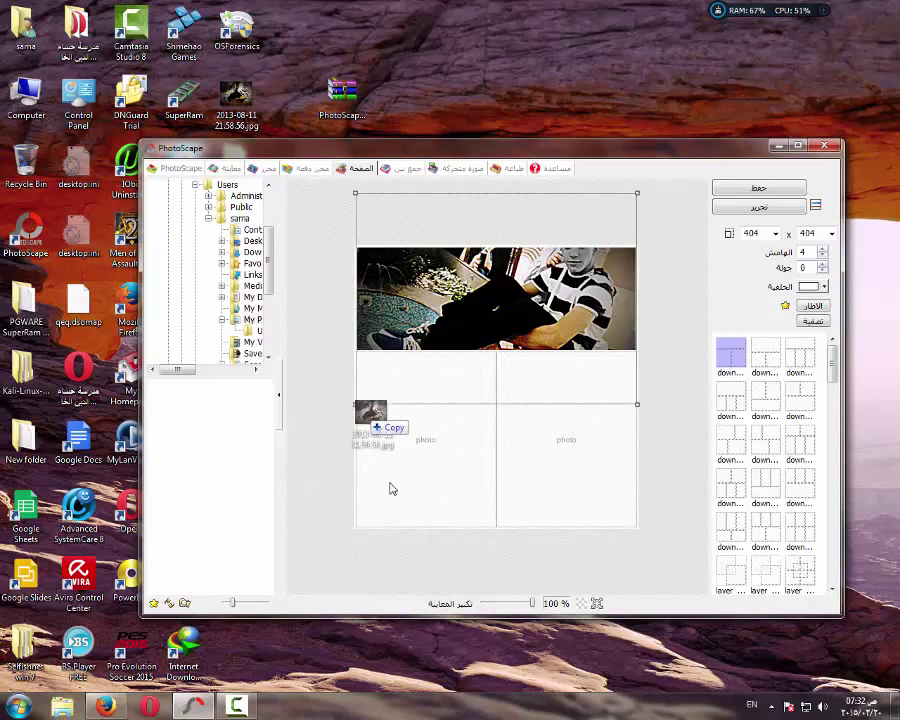
drag(236, 97, 650, 515)
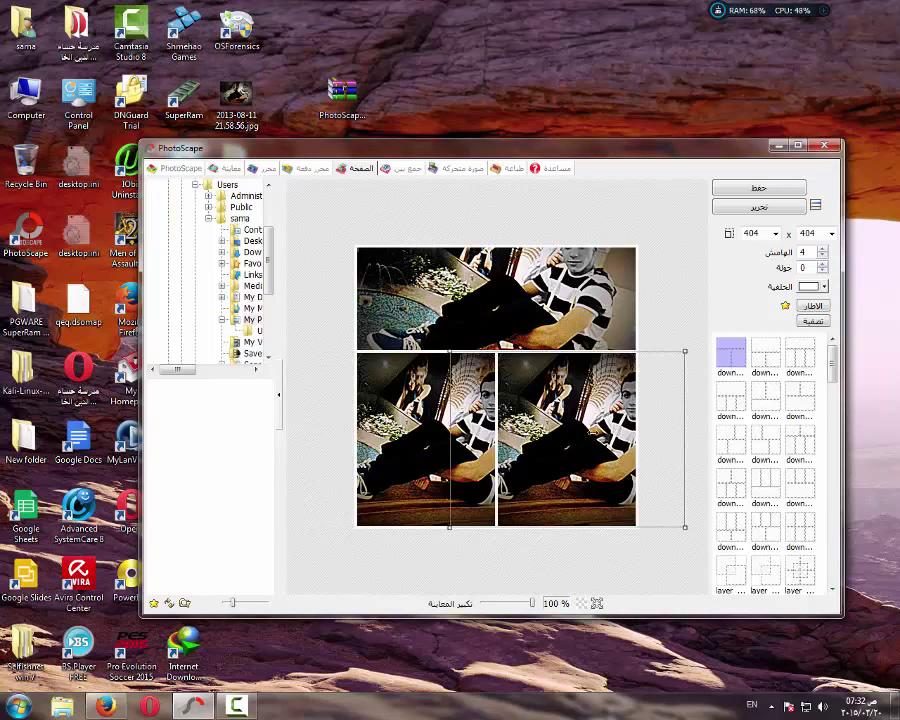
- Switch to the two-over-one template and fill all three cells with the saved photo
click(768, 402)
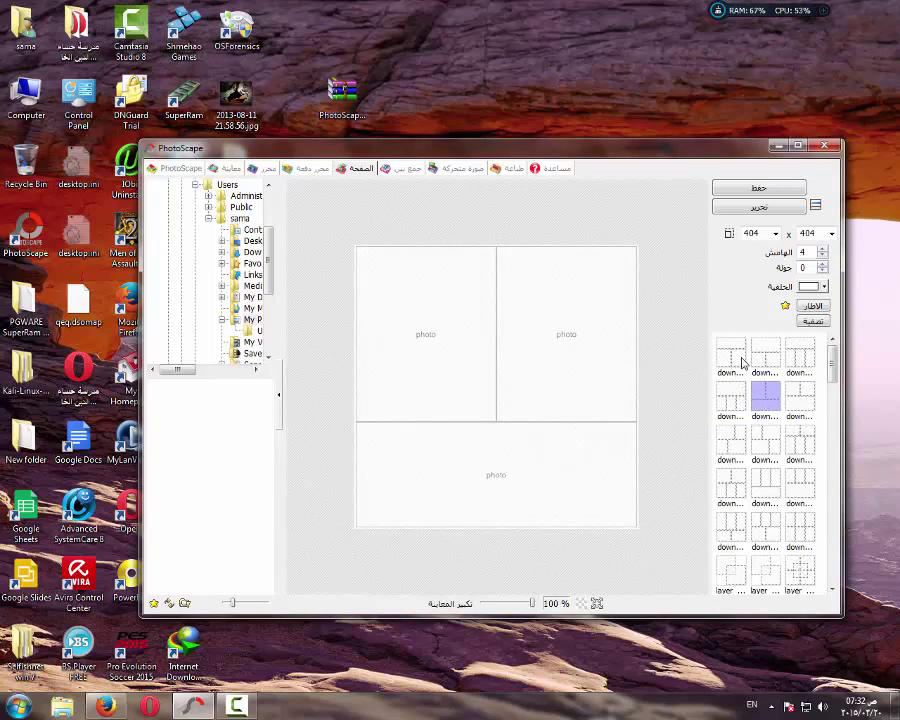
drag(236, 97, 432, 332)
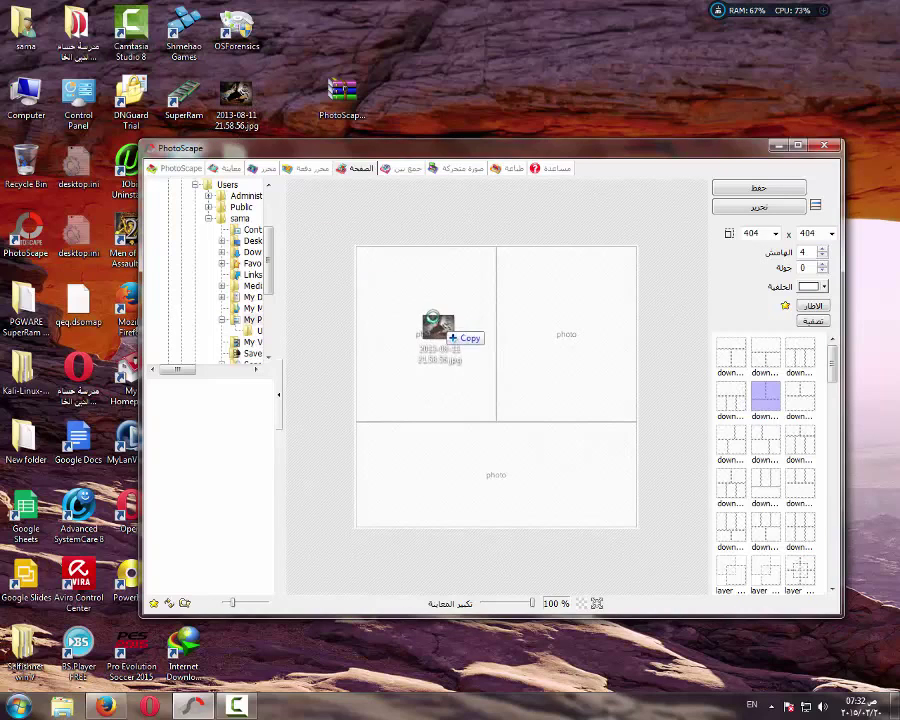
drag(253, 125, 590, 300)
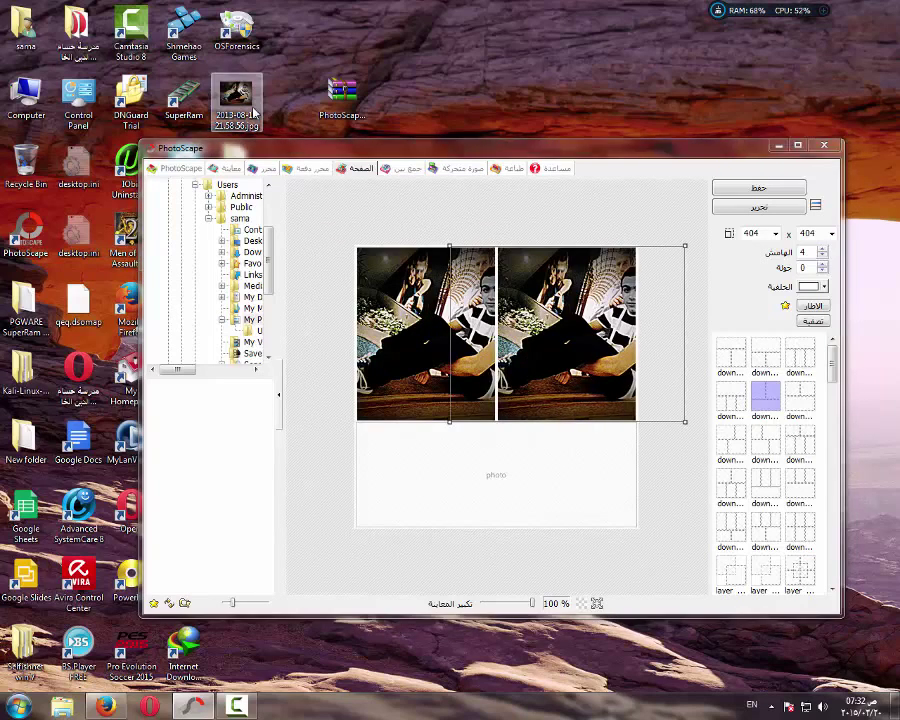
drag(236, 97, 532, 476)
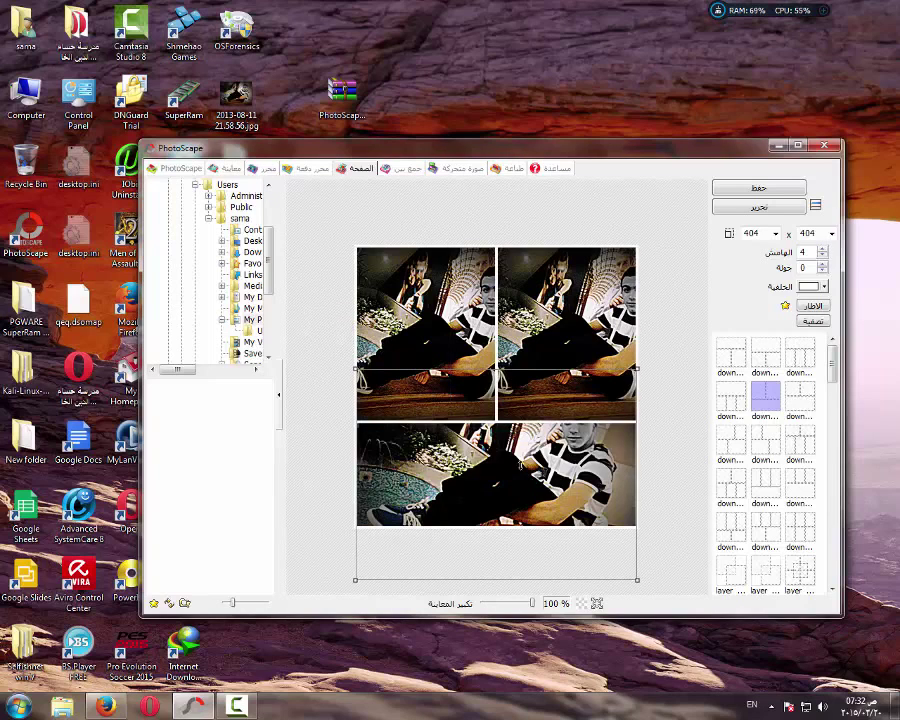
click(400, 169)
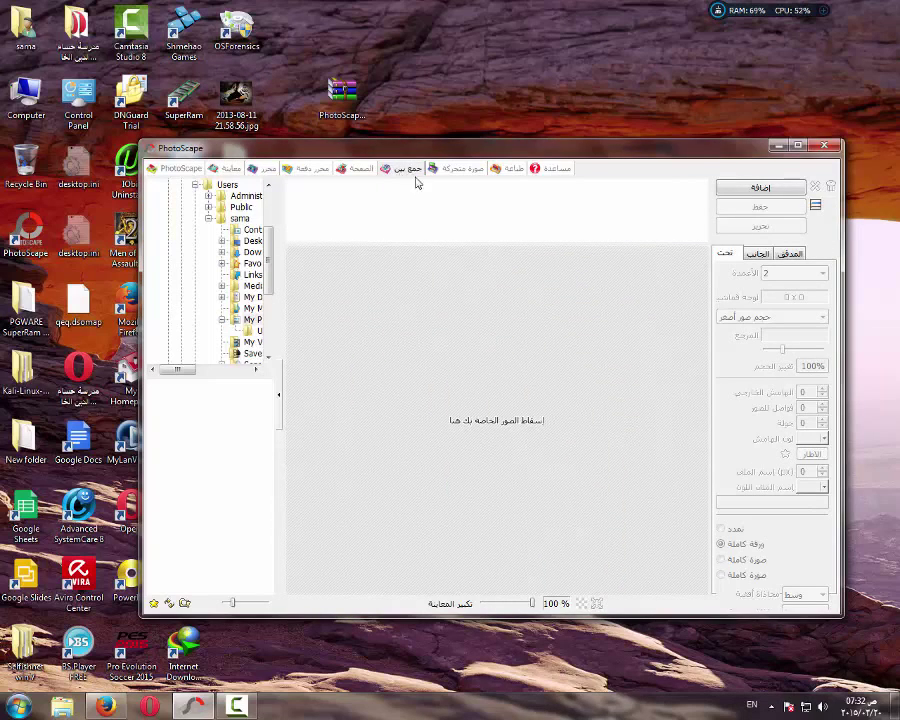
- Add the photo twice to Combine, zoom preview to 10% and arrange them side by side
mouse_move(236, 97)
mouse_down()
mouse_move(263, 159)
mouse_move(398, 341)
mouse_up()
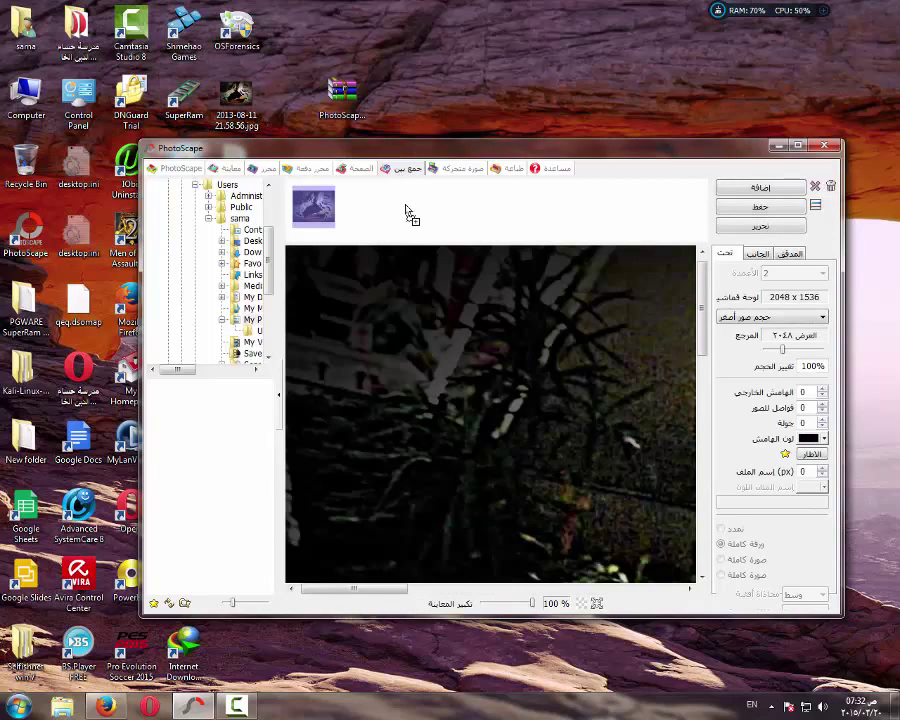
drag(236, 95, 408, 214)
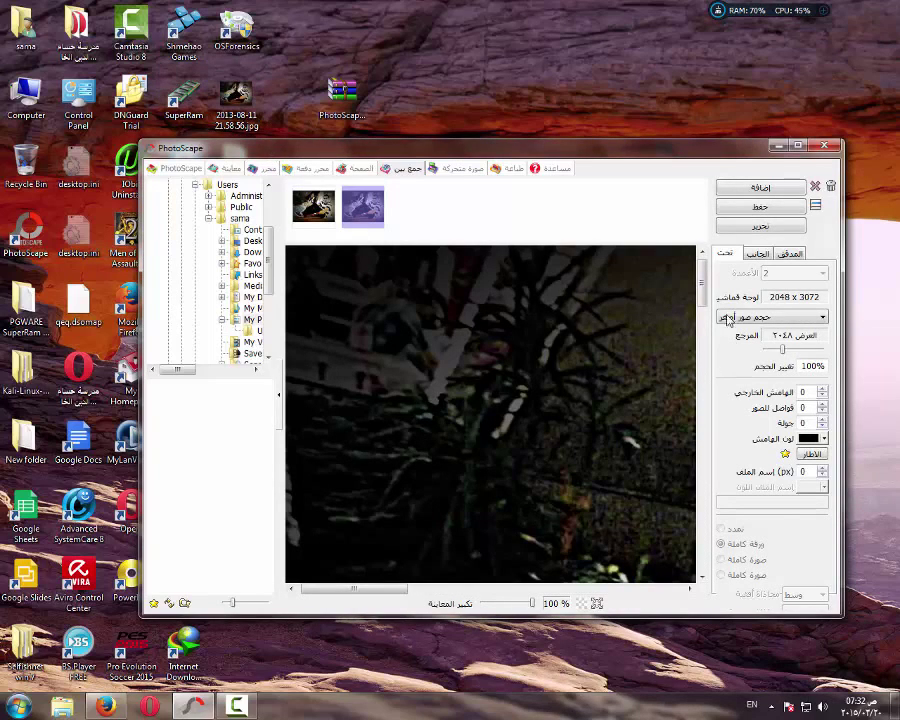
mouse_move(701, 268)
mouse_down()
mouse_move(701, 452)
mouse_move(701, 437)
mouse_up()
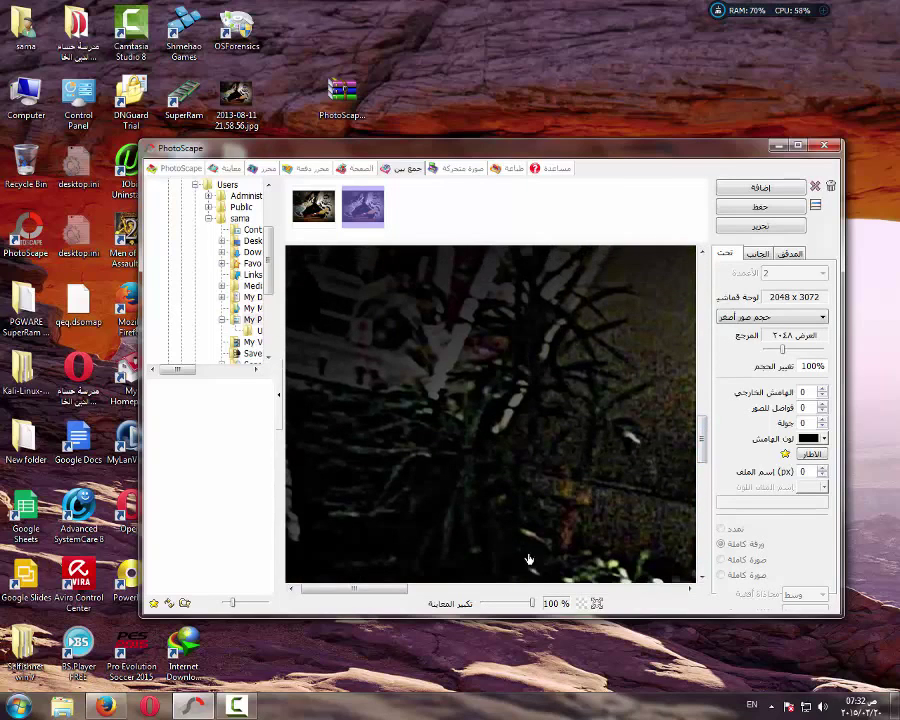
drag(534, 605, 382, 607)
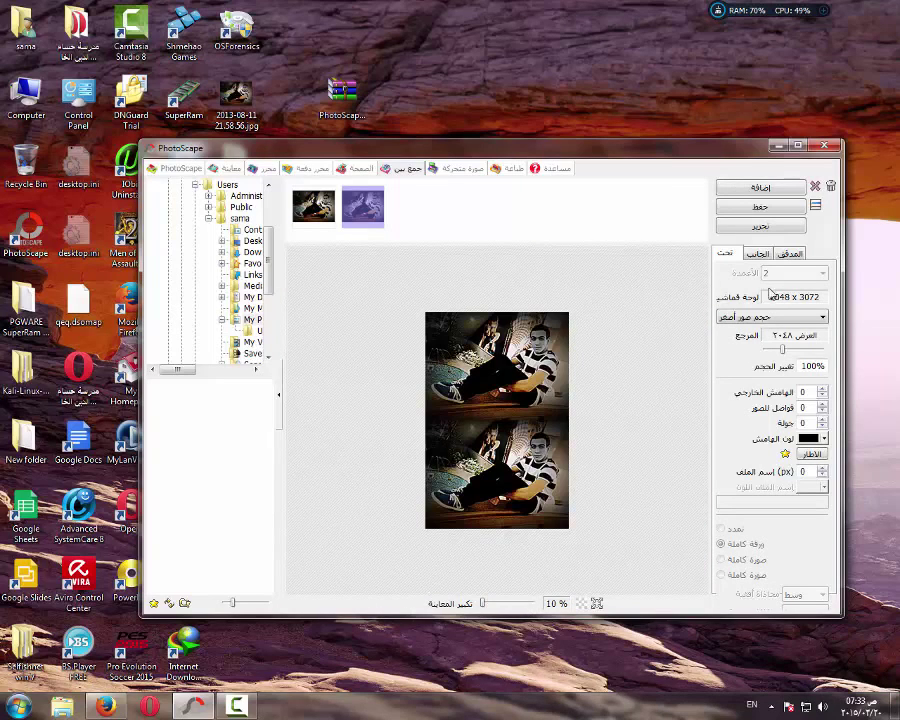
click(757, 255)
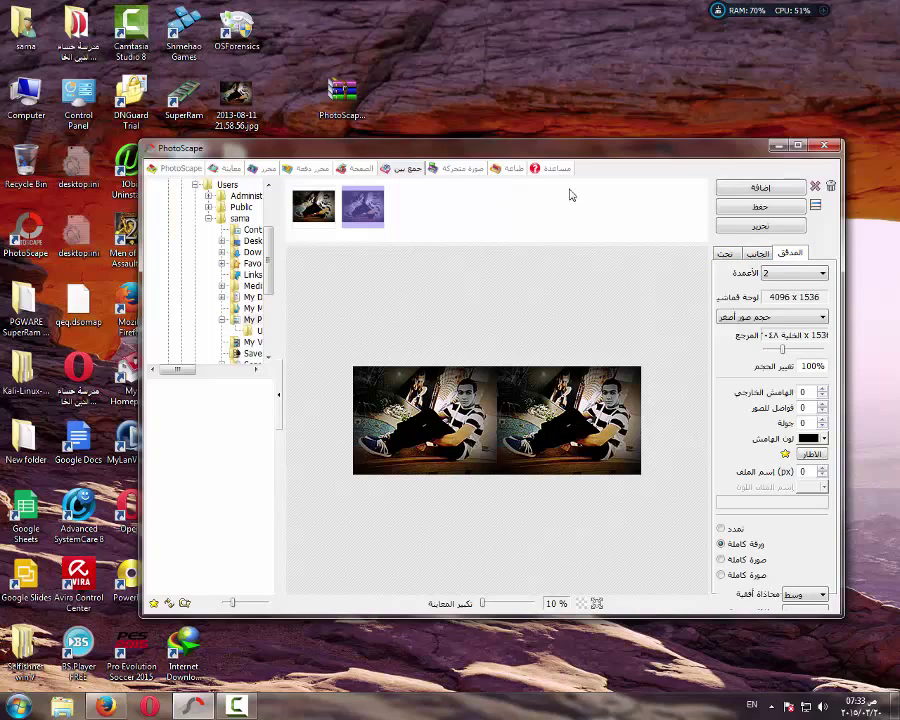
click(445, 171)
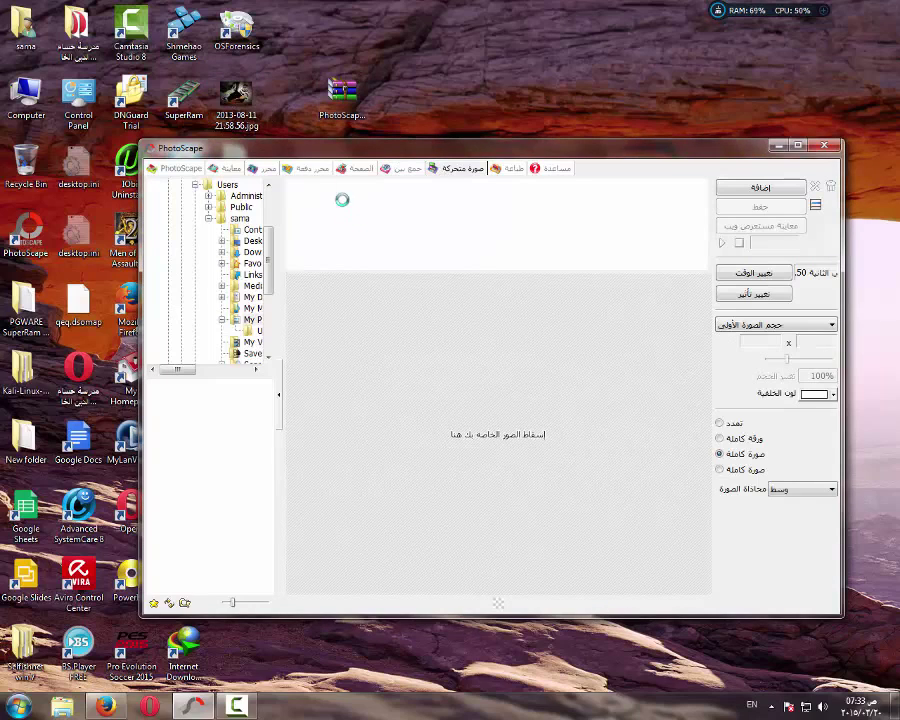
- Add the saved photo as Animated GIF frames, each 0.50 s at 800 x 600
drag(250, 99, 338, 196)
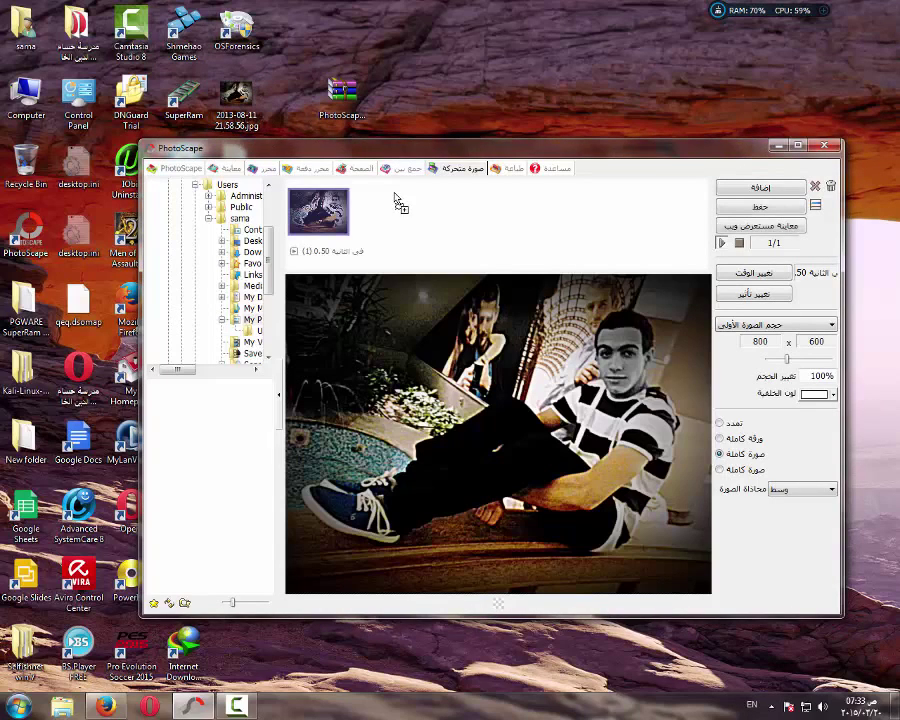
drag(237, 117, 399, 203)
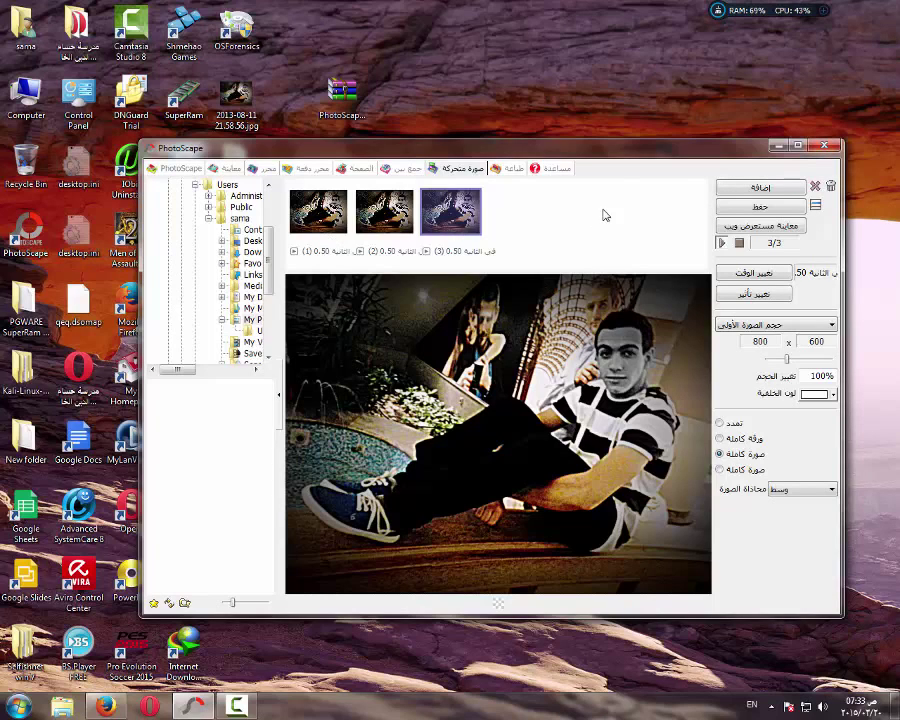
- Show the Print layout with Letter paper and 5 x 7 cm photos, 12 per page
click(500, 169)
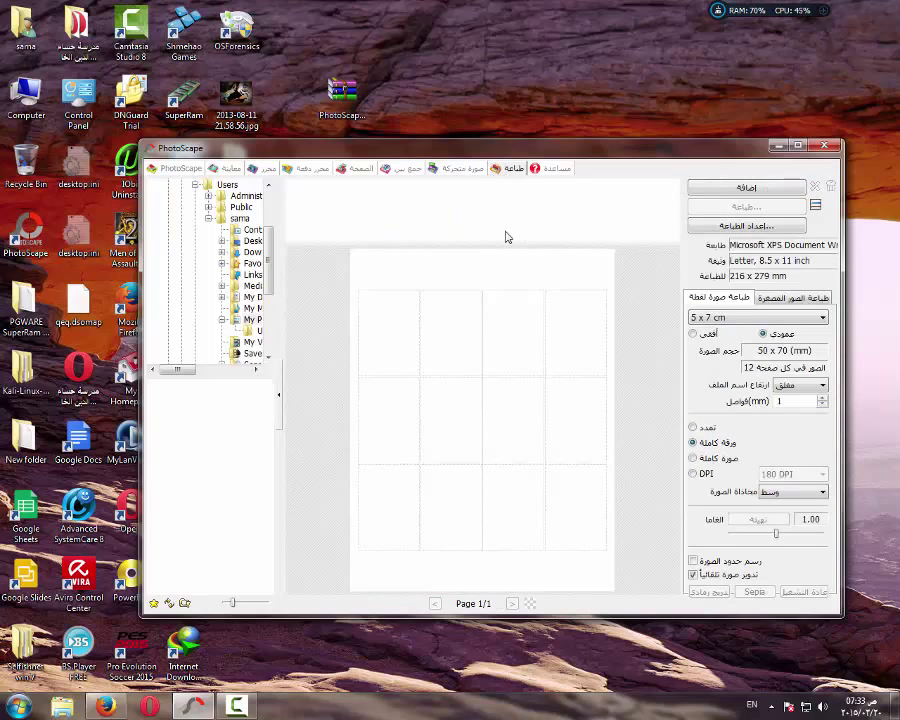